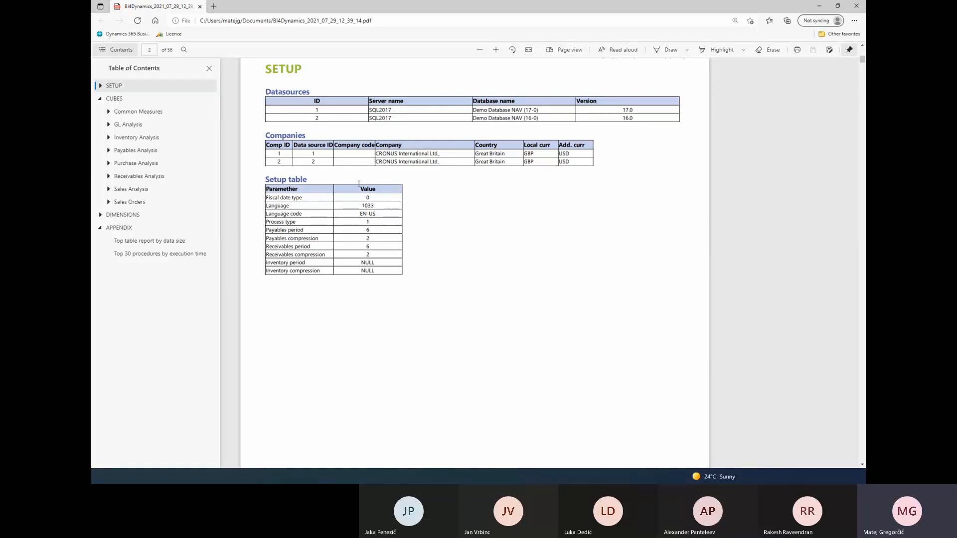
Review the setup tables, project overview, top tables by data size and top 30 procedures by execution time in the PDF documentation
scroll(399, 174, down, 3)
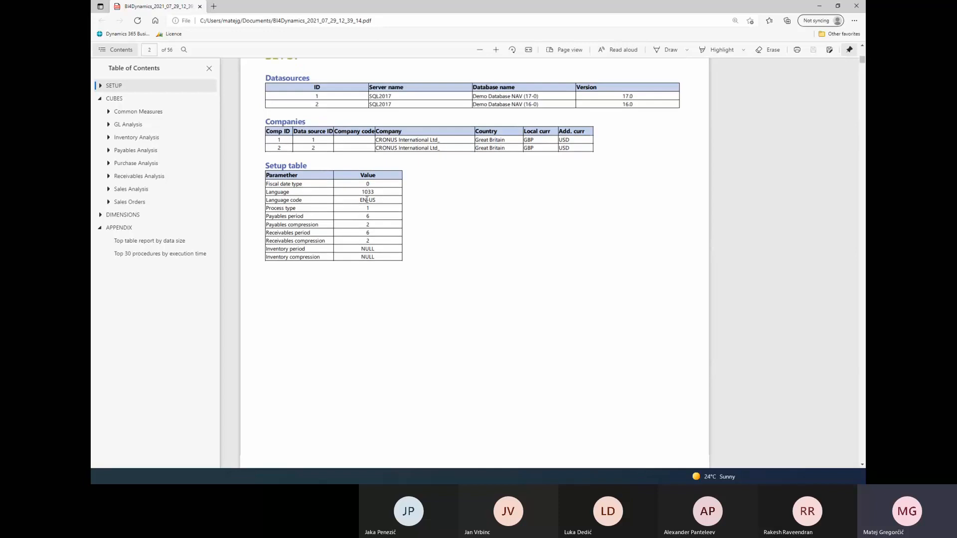
scroll(426, 163, down, 10)
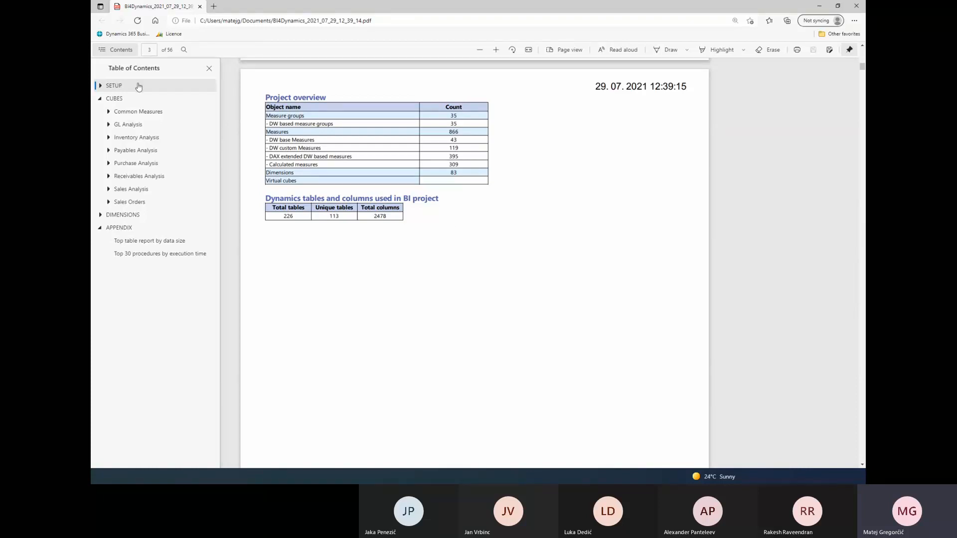
click(120, 228)
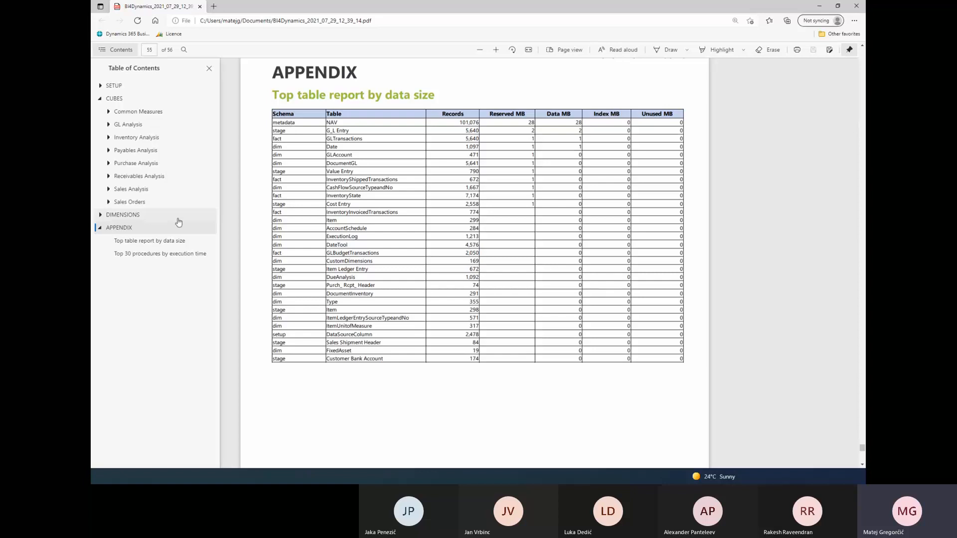
click(153, 258)
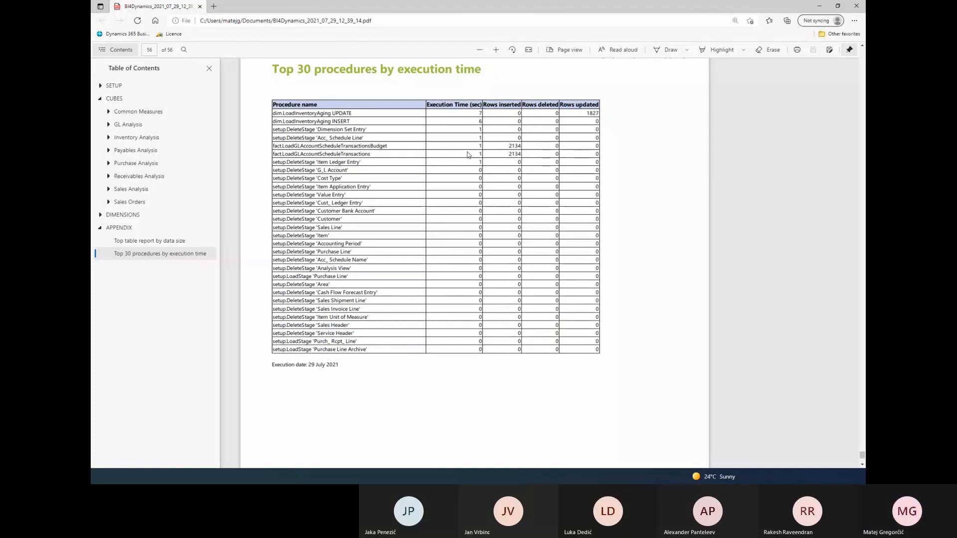
click(467, 155)
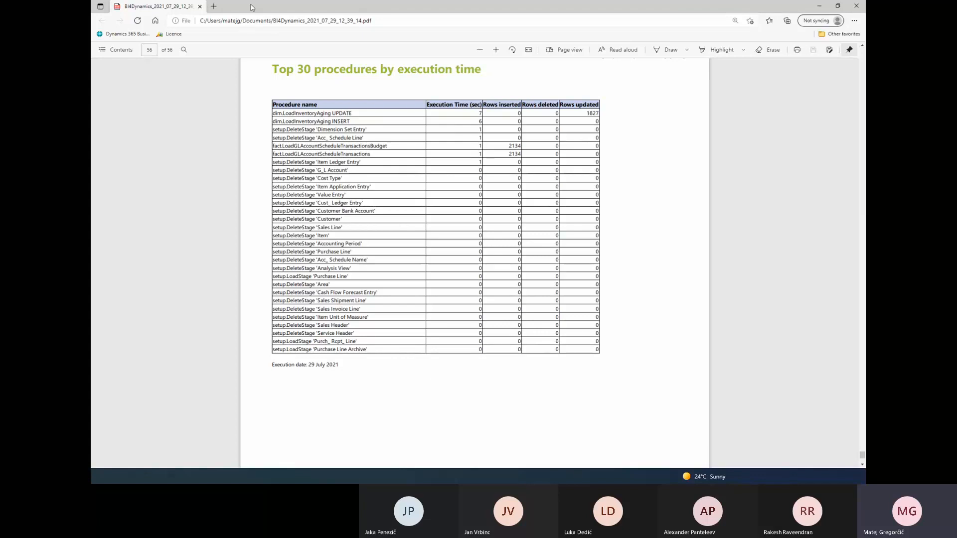
Move the PDF window aside, switch to BI4Dynamics NAV and open the stage tables and columns list
drag(250, 7, 305, 36)
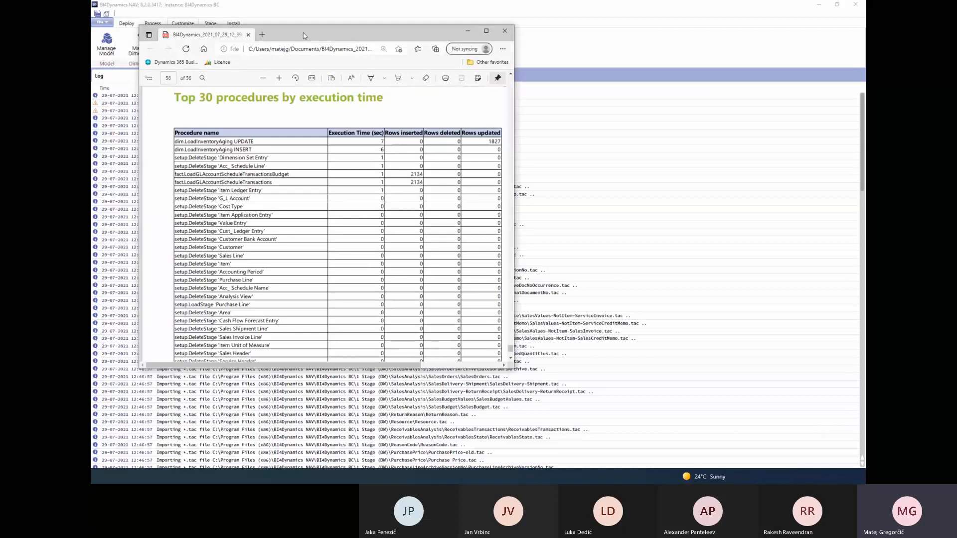
drag(305, 36, 390, 16)
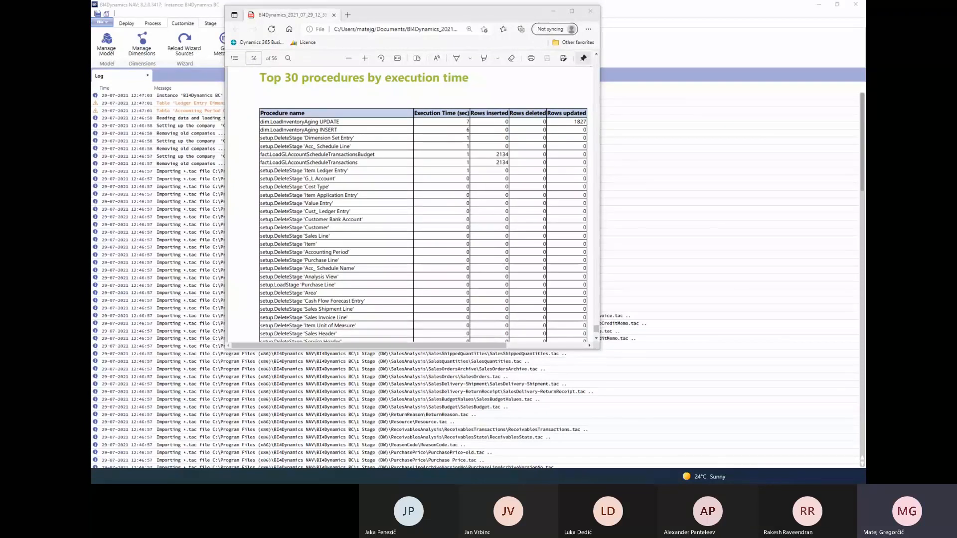
key(alt+Tab)
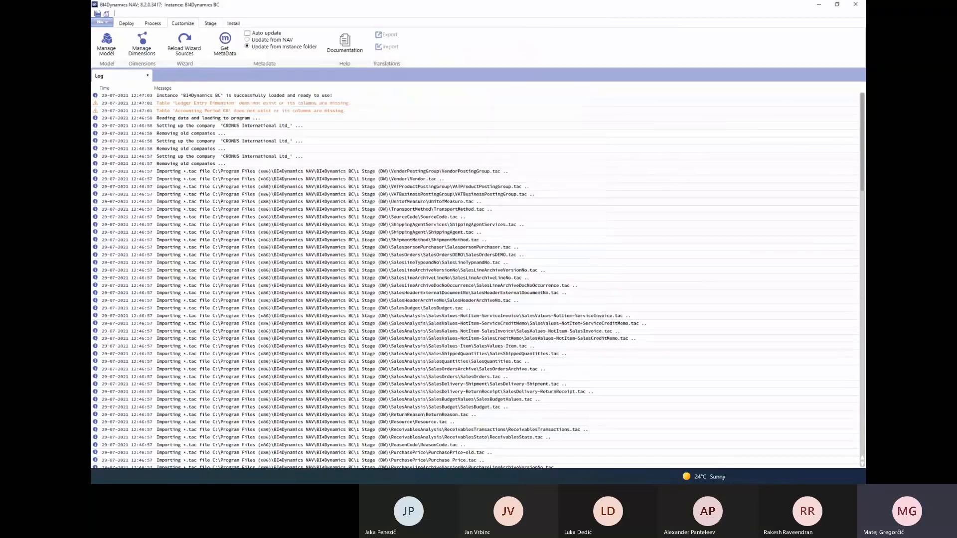
key(alt+Tab)
key(alt+Tab)
click(210, 25)
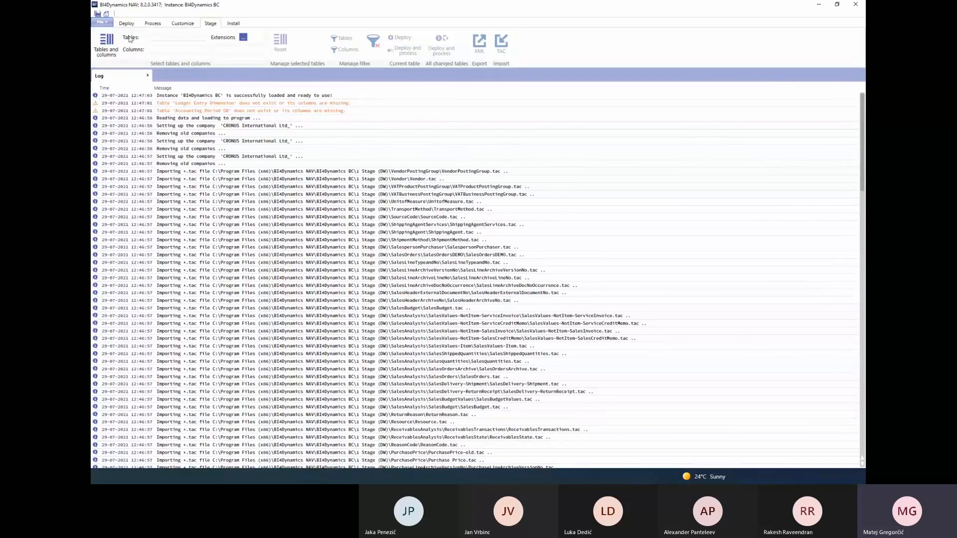
click(113, 50)
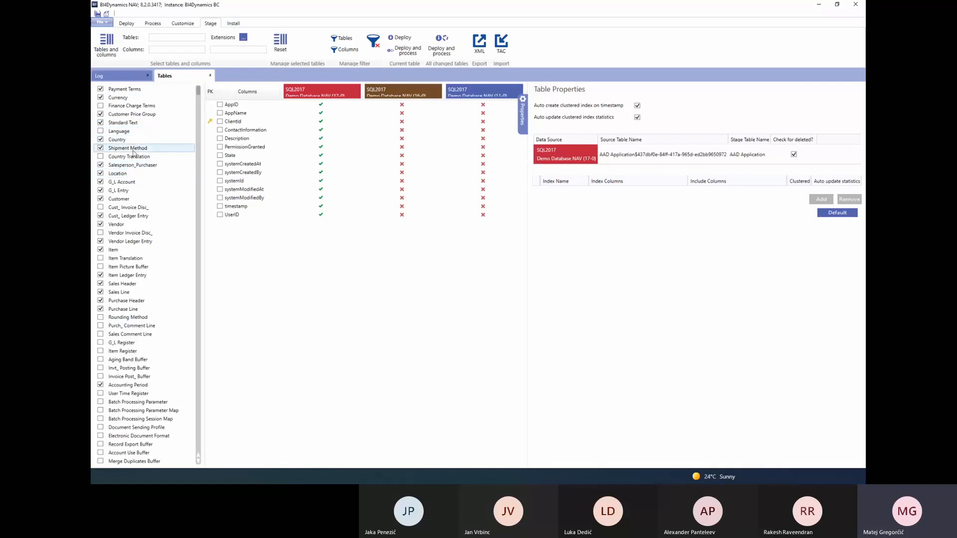
Examine the Customer table's columns across the data sources and view the ShiptoCode column's properties
click(131, 200)
scroll(413, 228, down, 15)
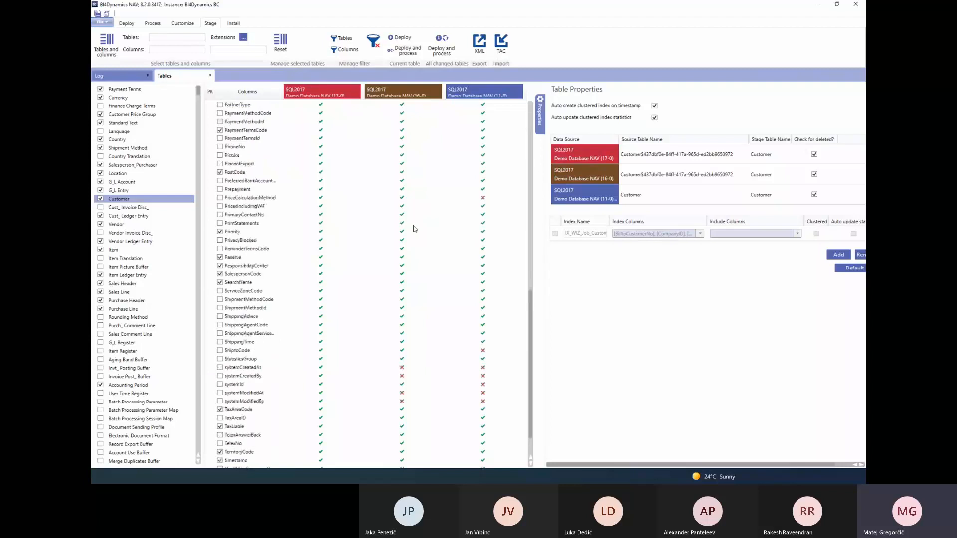
scroll(413, 228, down, 1)
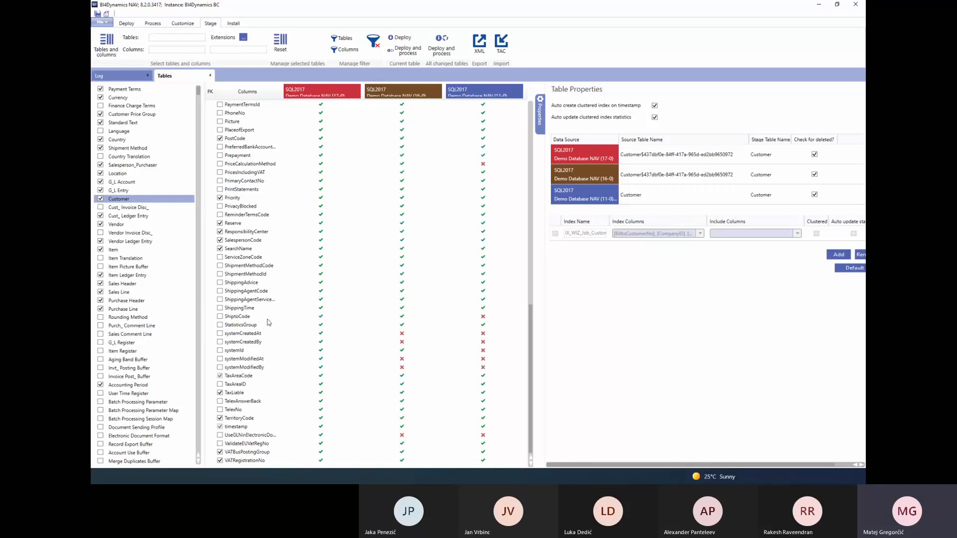
click(246, 317)
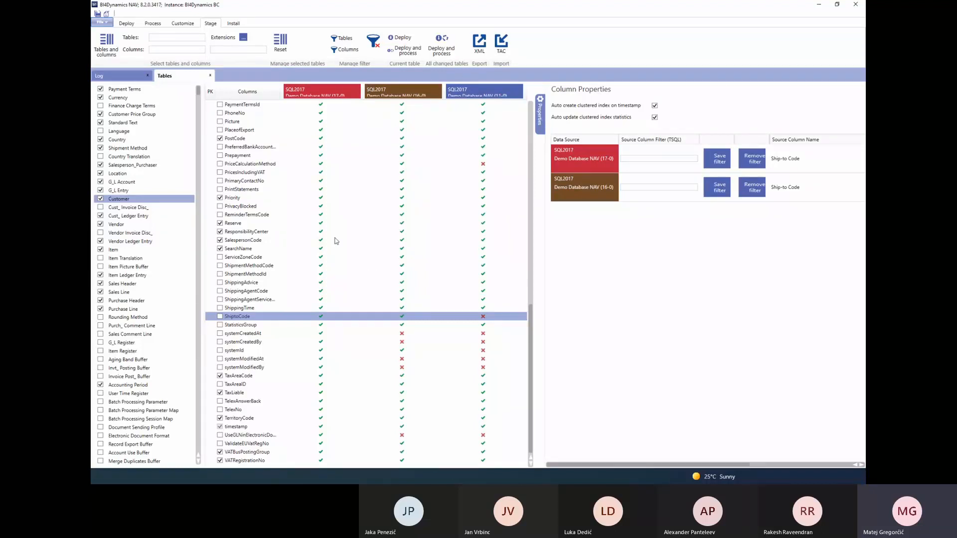
click(184, 24)
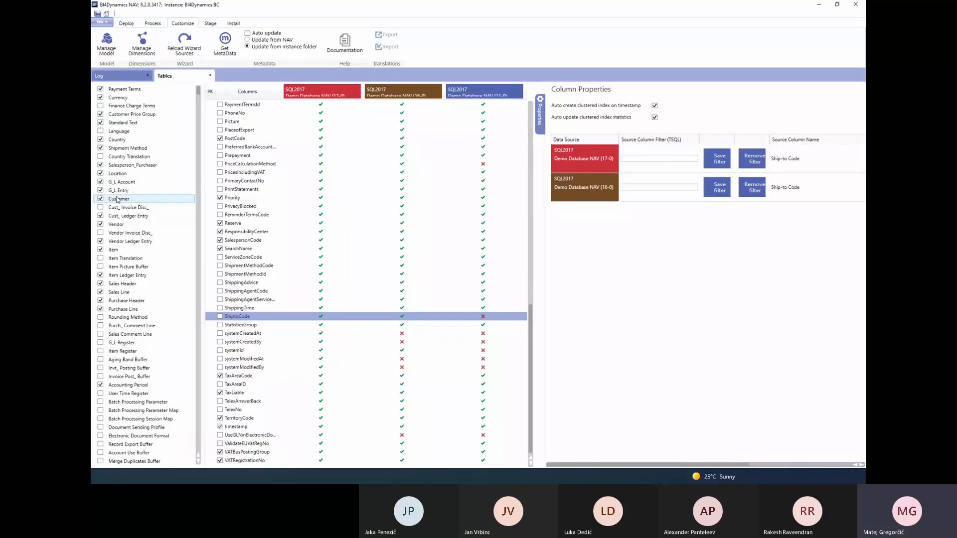
Look through the stage tables and display the columns of the G_L Entry table from the start of its list
click(136, 200)
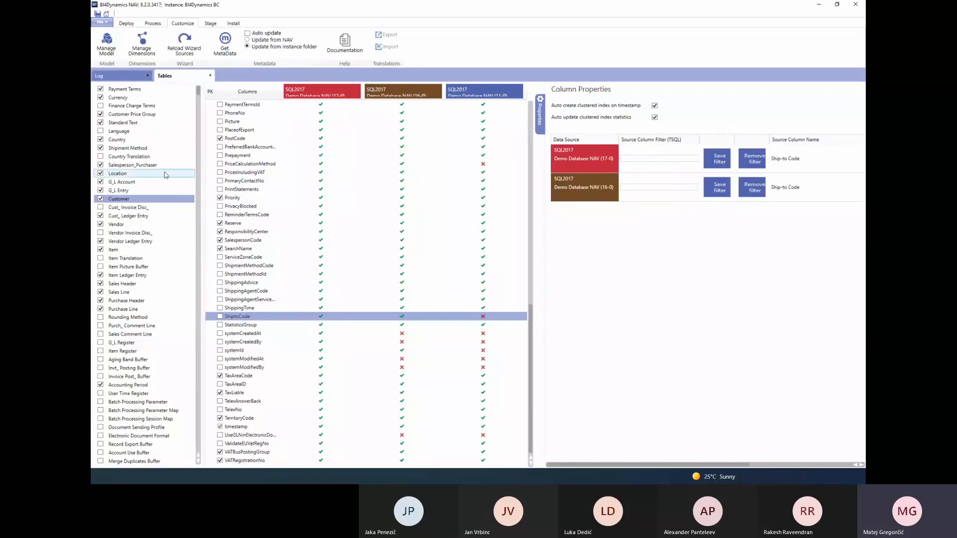
scroll(159, 189, down, 6)
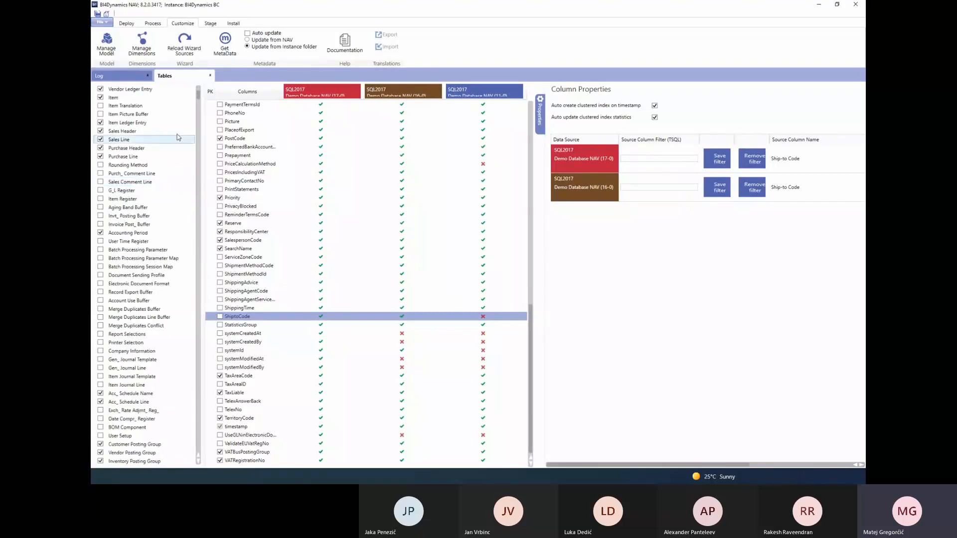
scroll(199, 98, down, 1)
scroll(150, 149, up, 6)
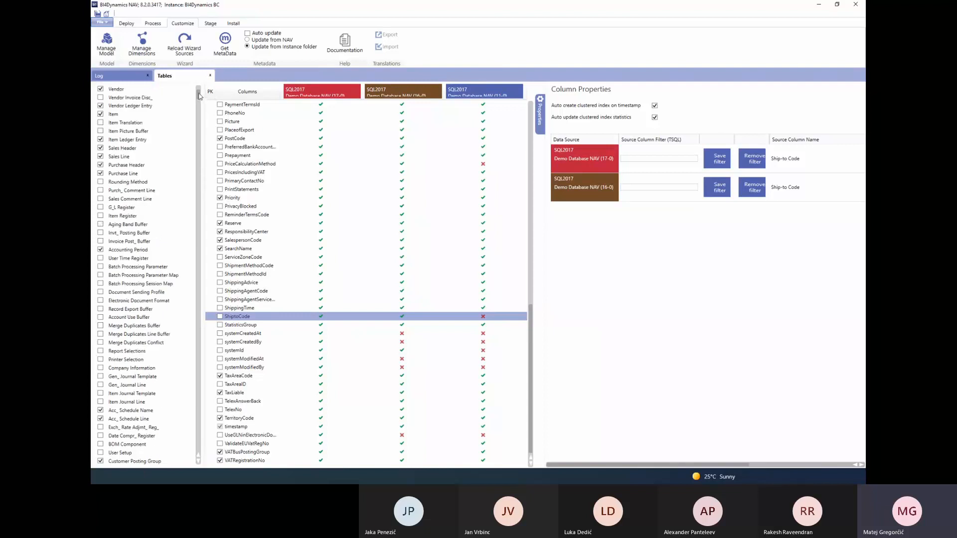
click(129, 191)
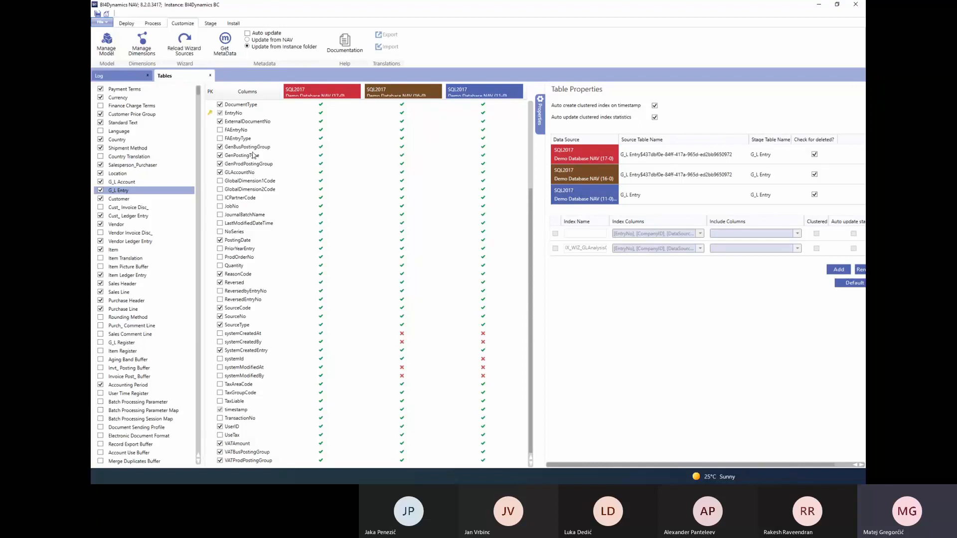
scroll(253, 156, up, 2)
scroll(253, 155, up, 3)
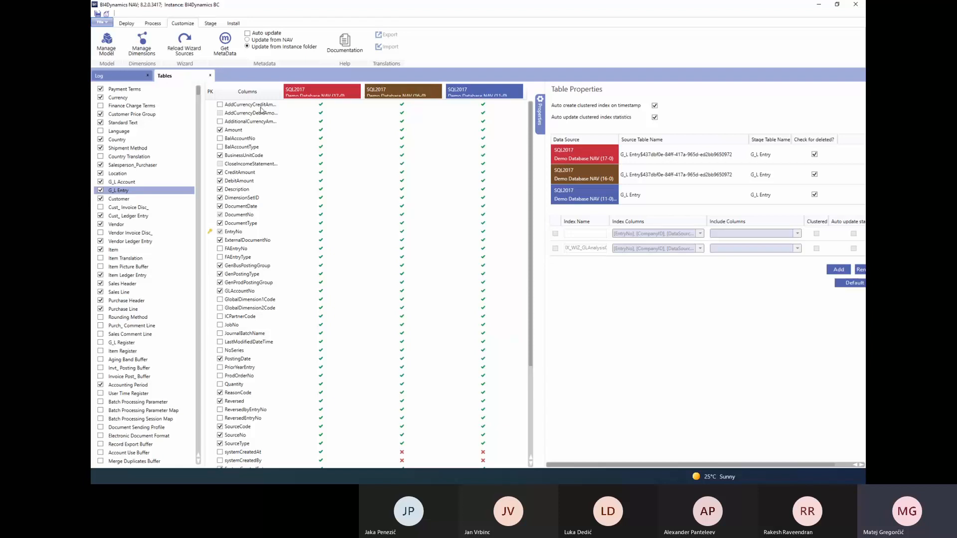
Enter the source column filter >='2019-01-01' for G_L Entry's PostingDate column on Demo Database NAV (17-0)
click(248, 207)
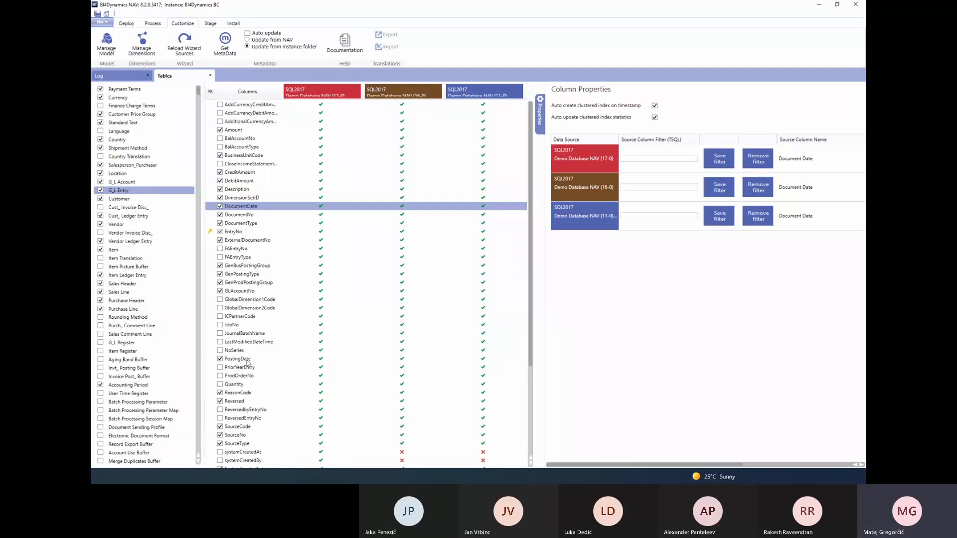
click(248, 363)
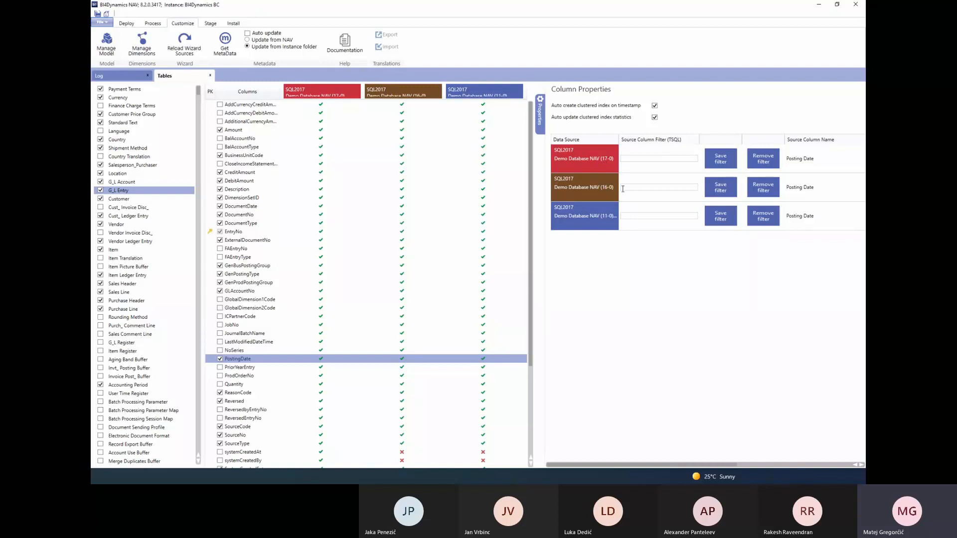
click(629, 216)
click(636, 158)
text(>=)
text('2019)
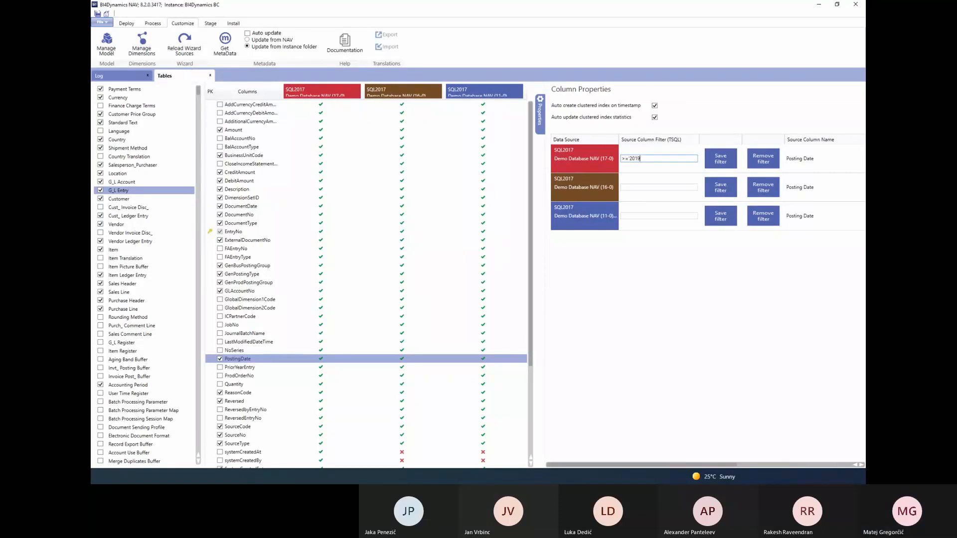
text(-01-01)
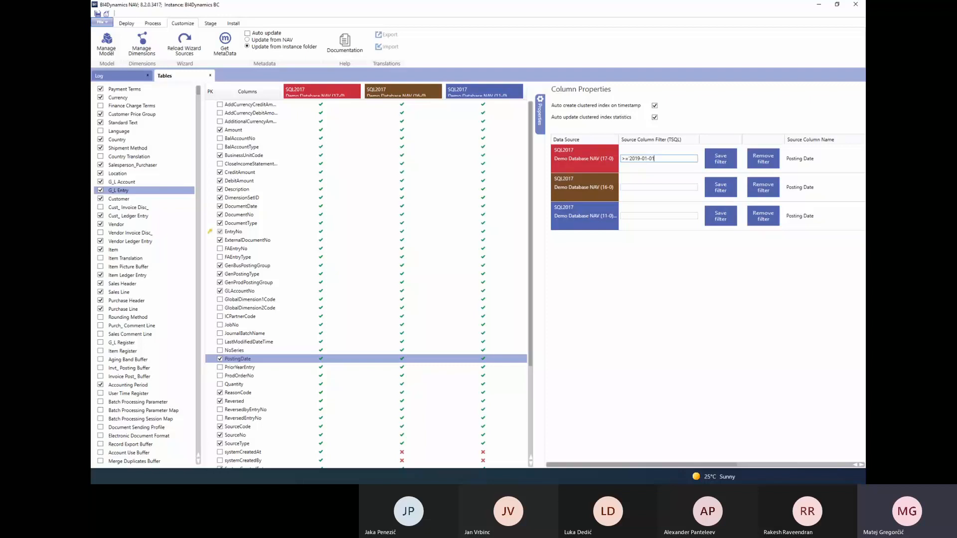
text(')
key(alt+Tab)
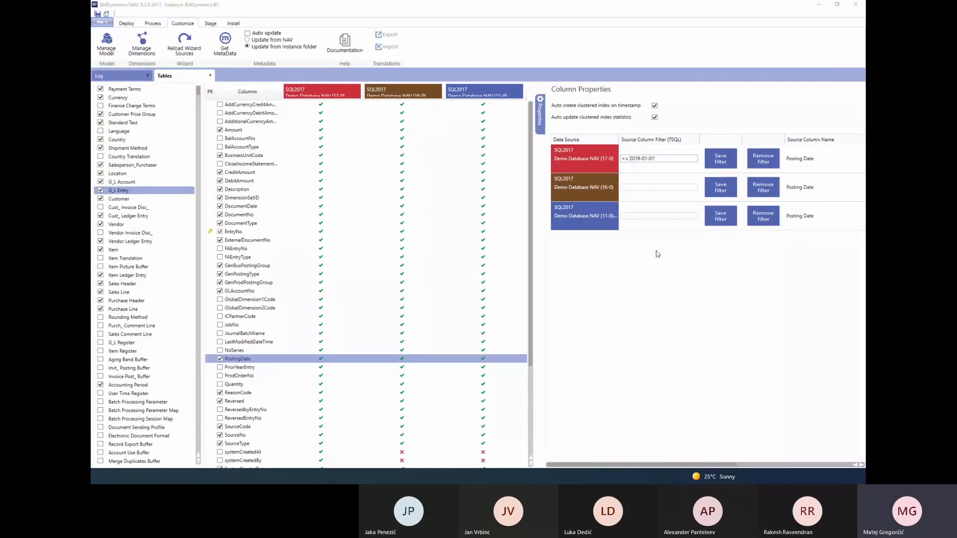
Change the year in the PostingDate filter to 2022, save the filter and show the stage commands
click(640, 159)
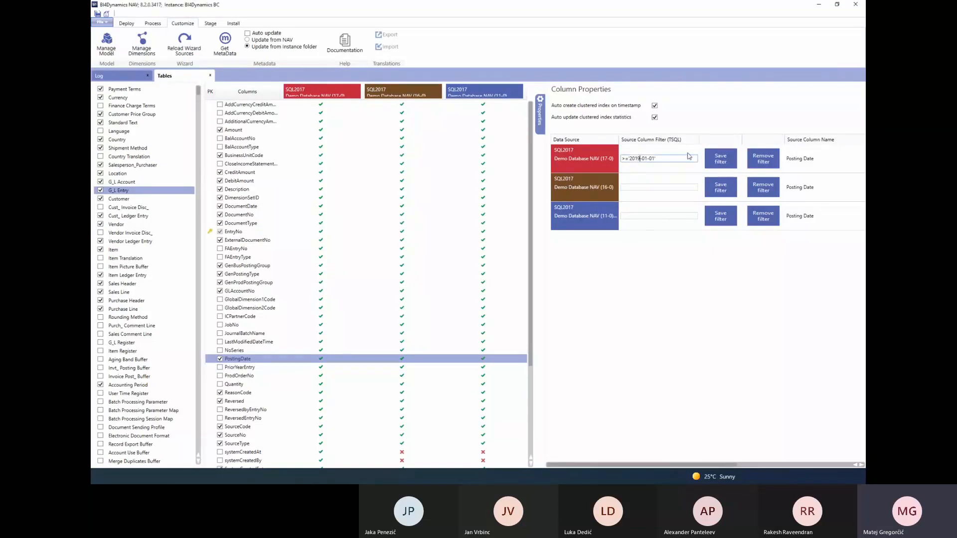
key(BackSpace)
key(BackSpace)
text(22)
click(725, 166)
click(210, 24)
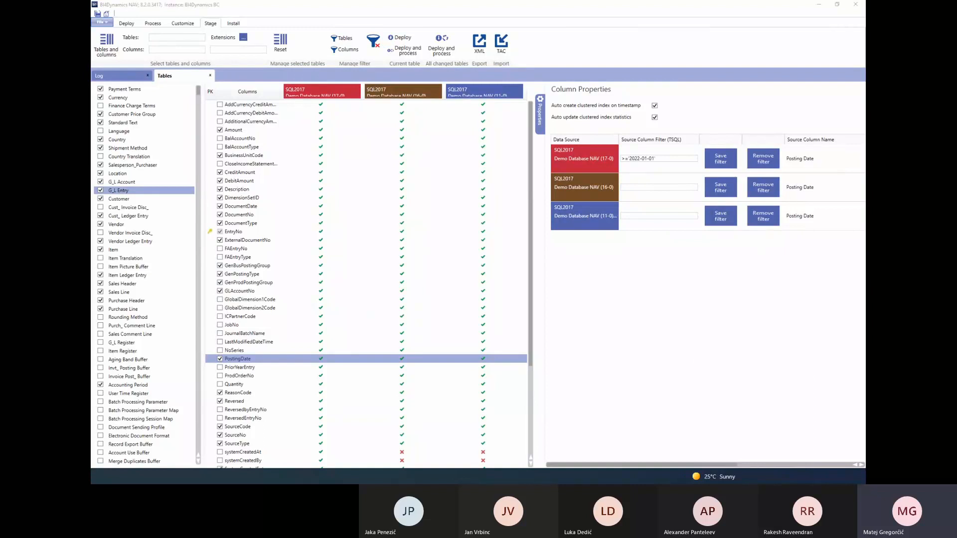
Switch to the Excel workbook and show the pivot table on Sheet8
key(alt+Tab)
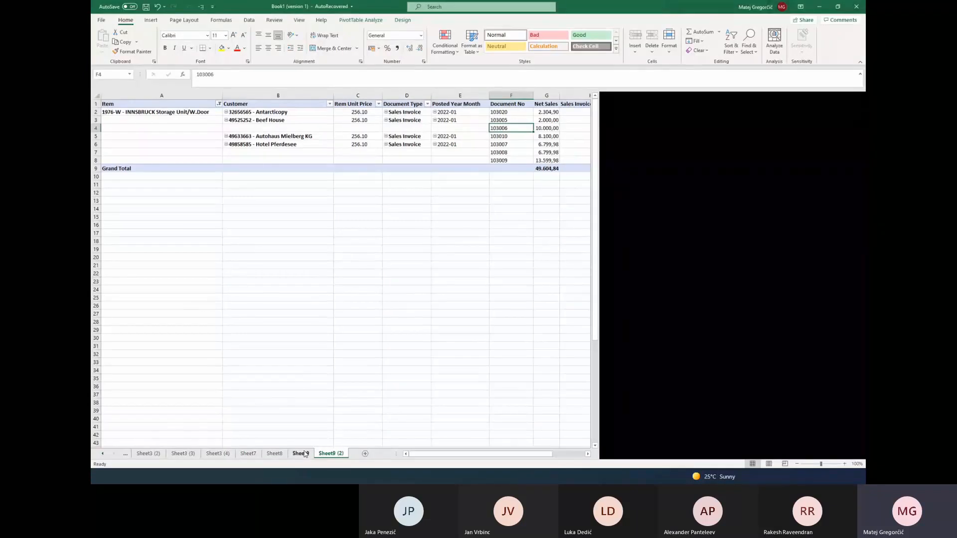
click(301, 454)
click(274, 453)
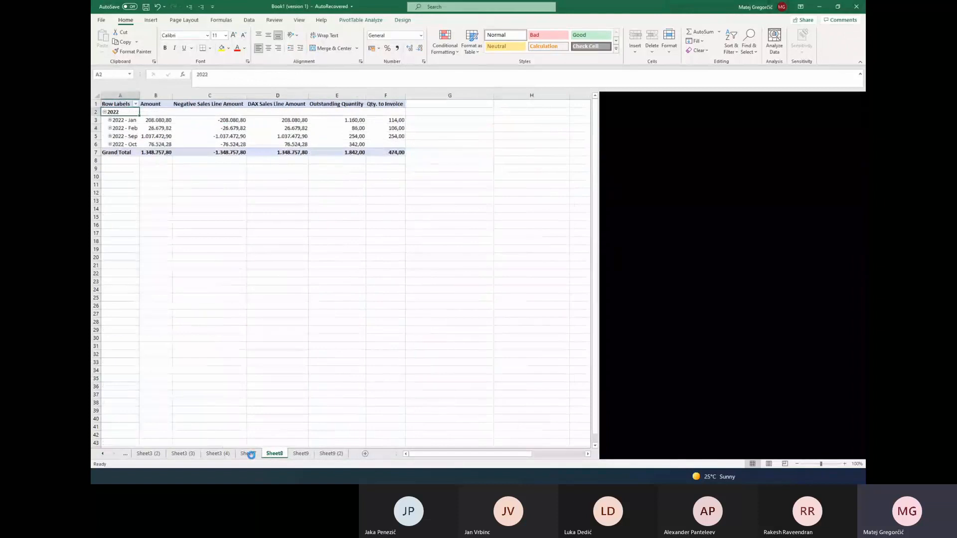
Try to toggle the Year subtotal of the 2022 row in the pivot table
right_click(119, 116)
mouse_move(156, 172)
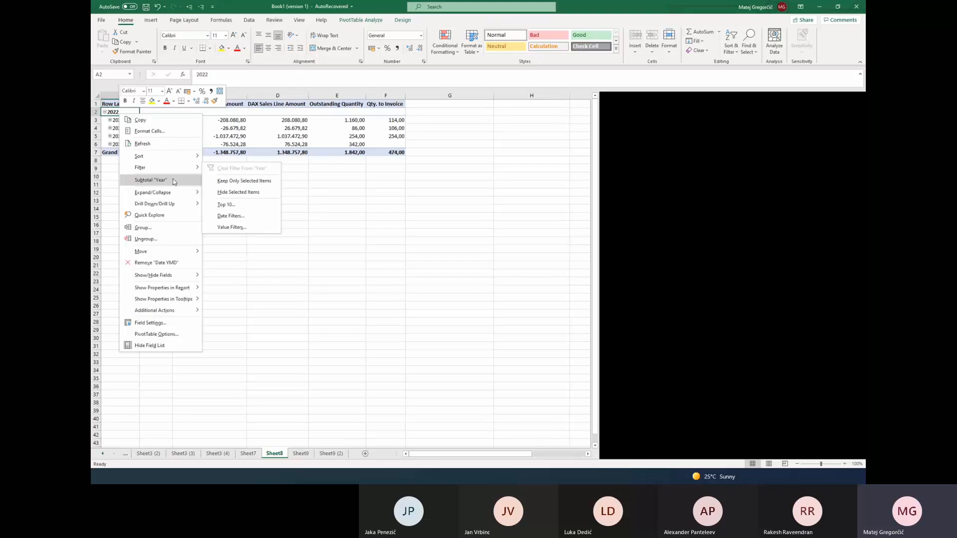
click(174, 181)
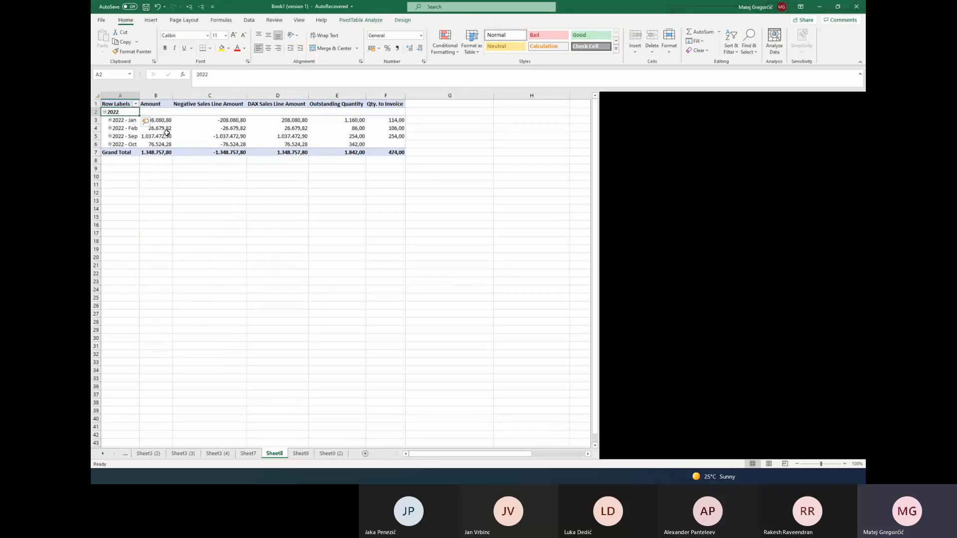
click(165, 135)
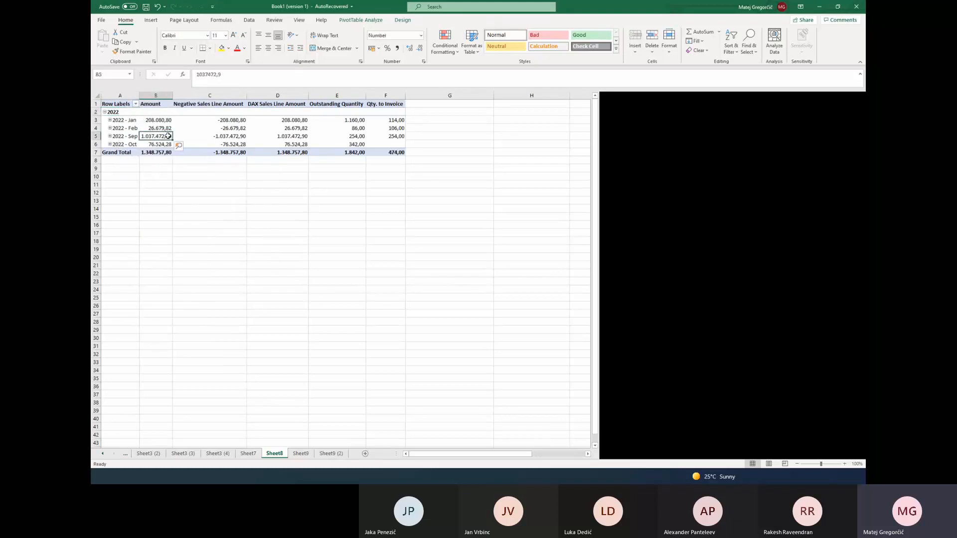
Create a PivotTable from the workbook's existing BI4Dynamics BC Model connection, using the GL Transactions fields
click(117, 174)
click(249, 20)
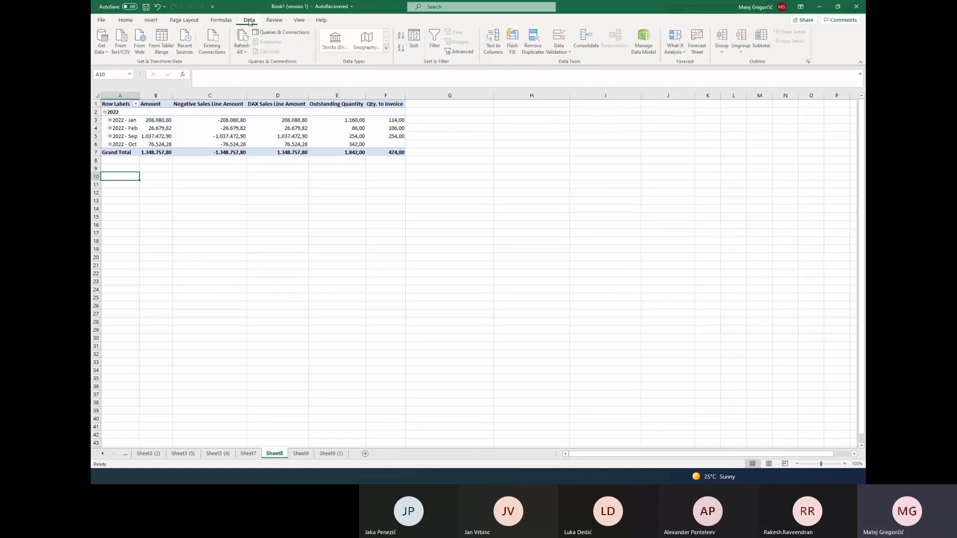
click(213, 44)
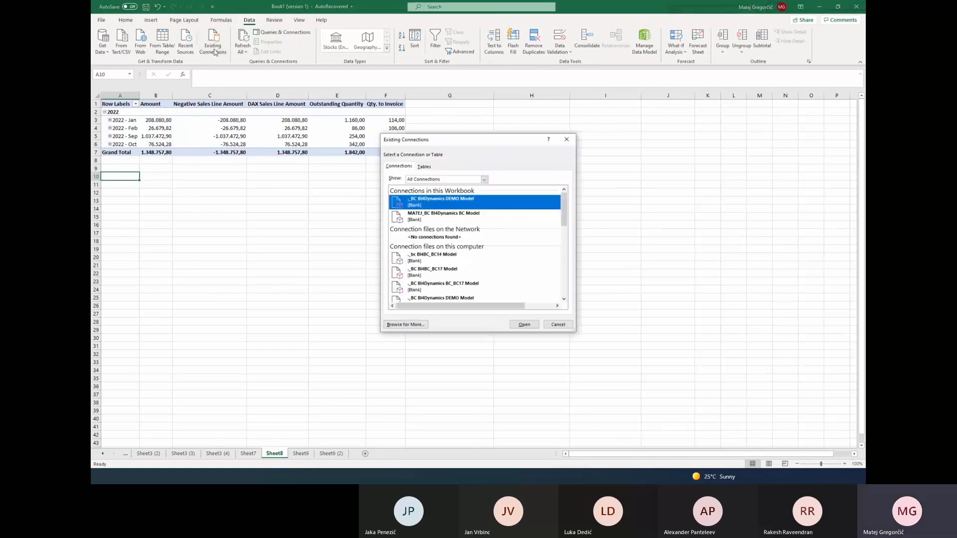
double_click(462, 215)
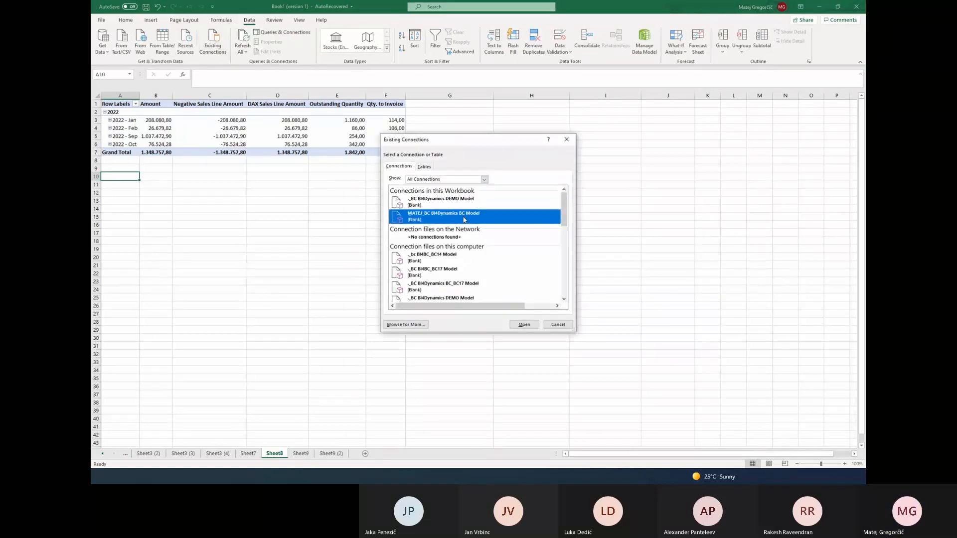
click(400, 239)
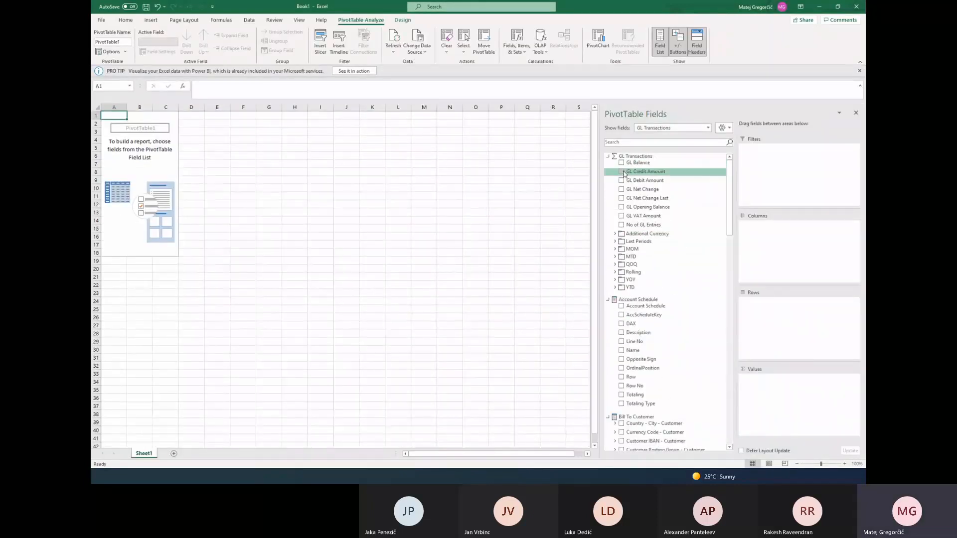
Add GL Debit Amount as the pivot value and Date YMD as the rows, and widen the row label column
click(622, 180)
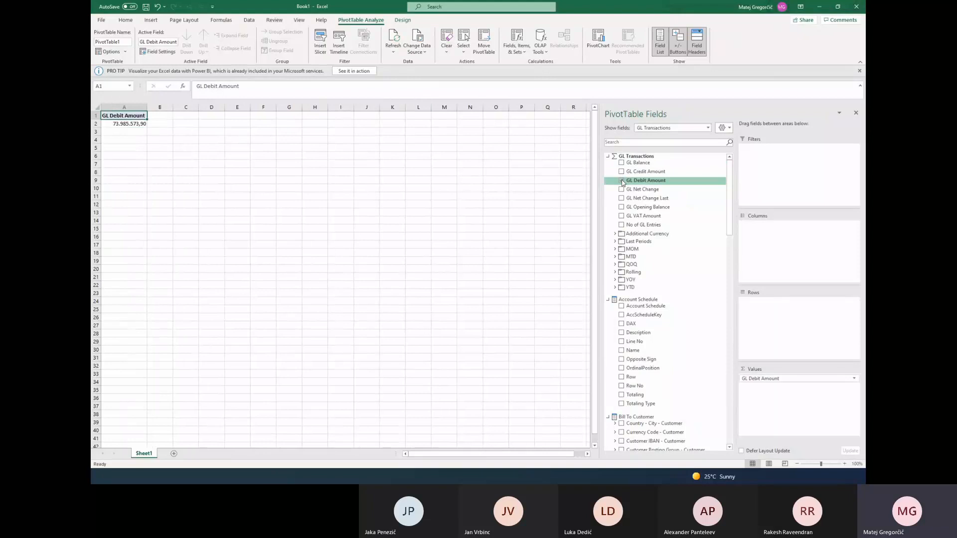
scroll(724, 227, down, 7)
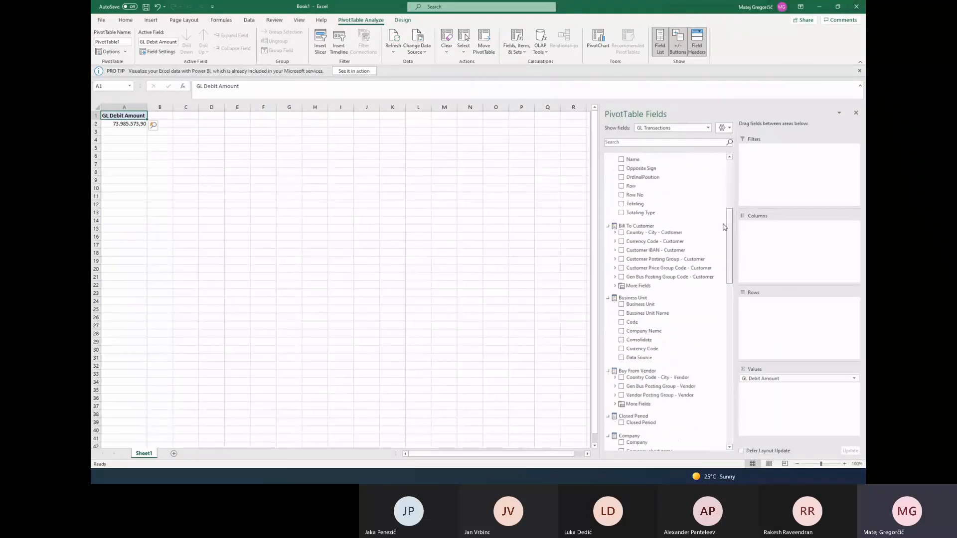
scroll(723, 229, down, 2)
scroll(724, 234, down, 6)
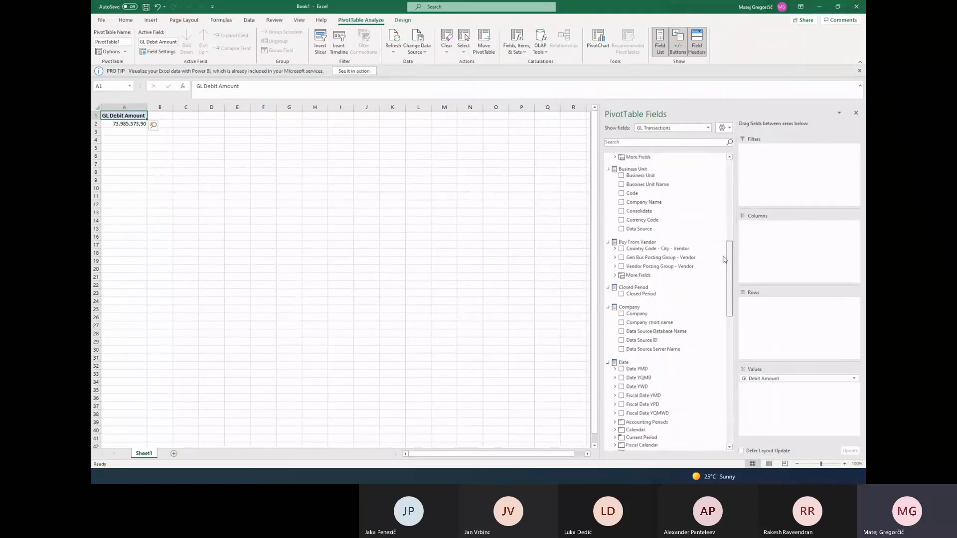
drag(645, 317, 747, 304)
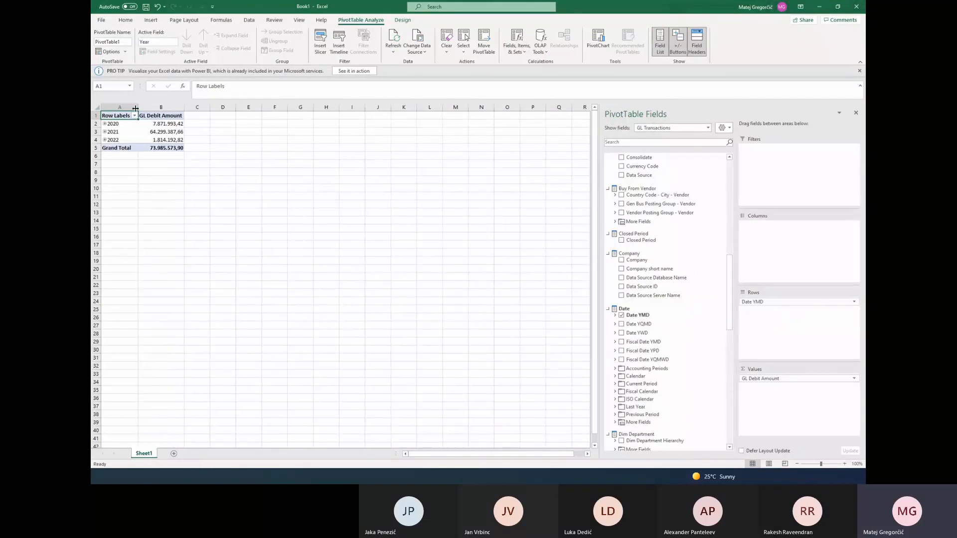
drag(138, 108, 177, 107)
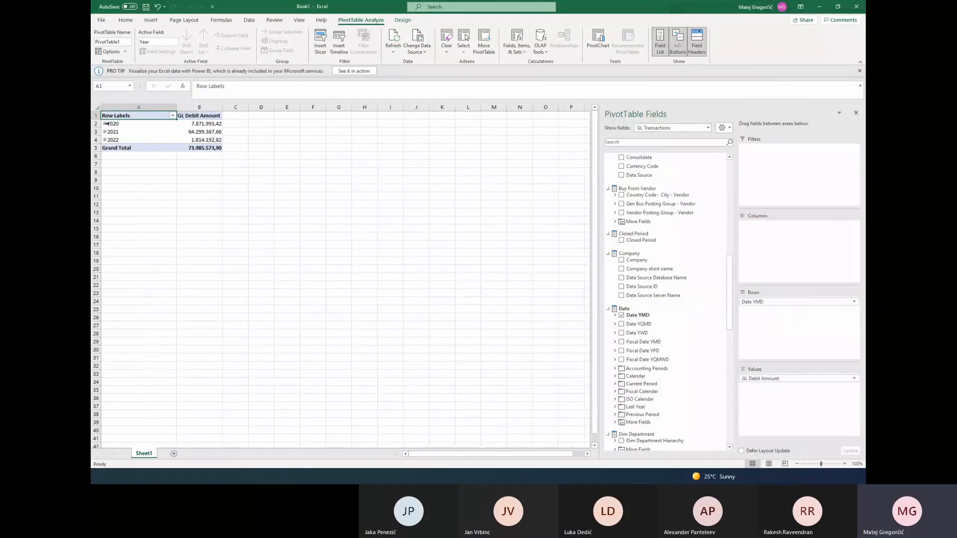
Expand the pivot table's years to months and examine the December 2020 and January 2021 rows
click(137, 124)
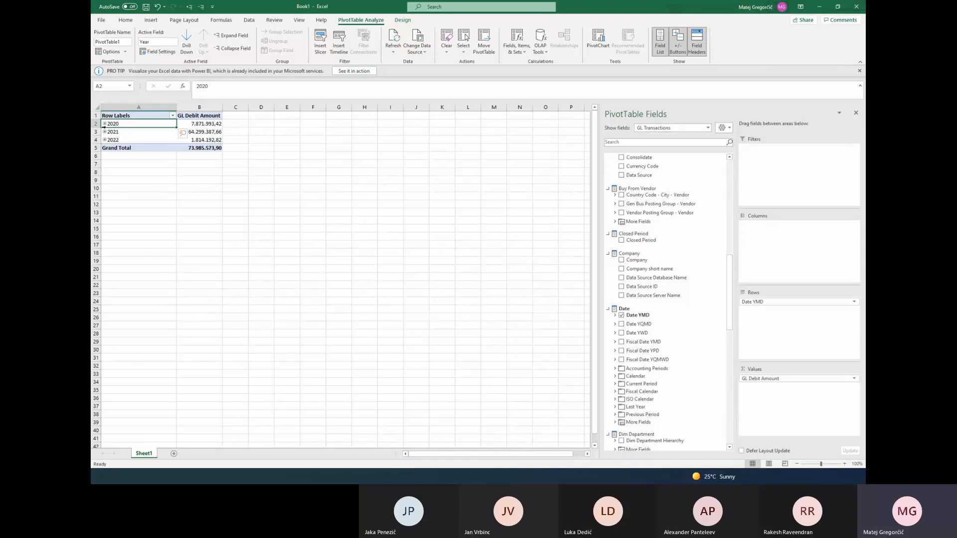
click(188, 6)
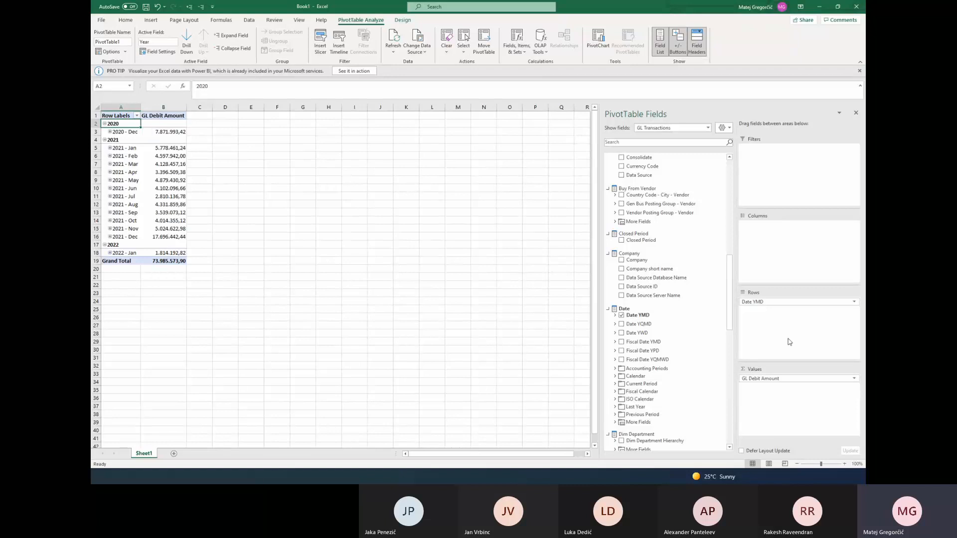
click(128, 133)
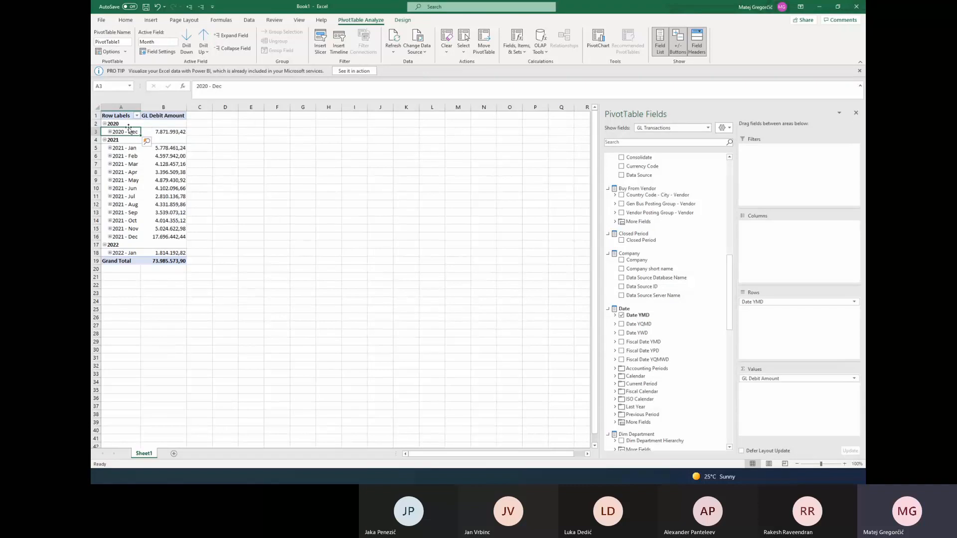
click(167, 132)
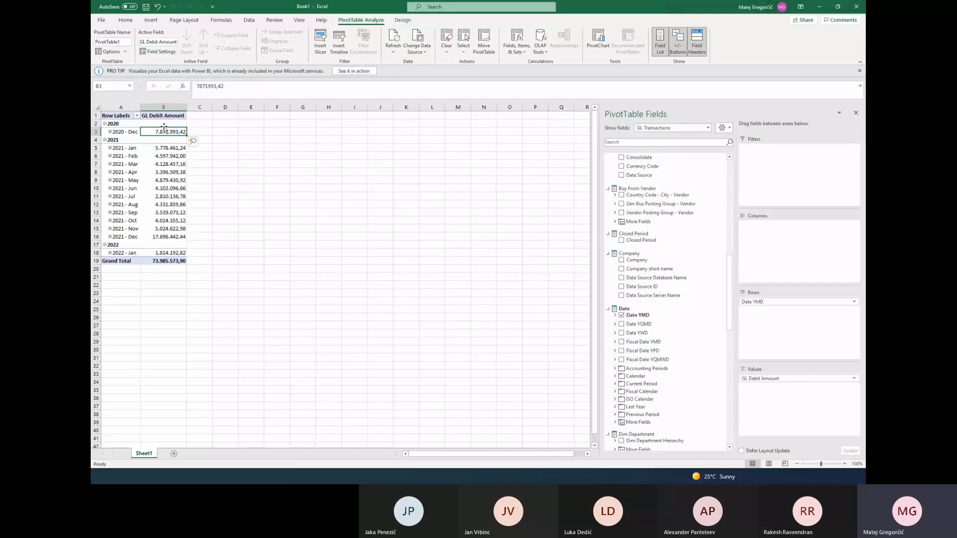
click(124, 147)
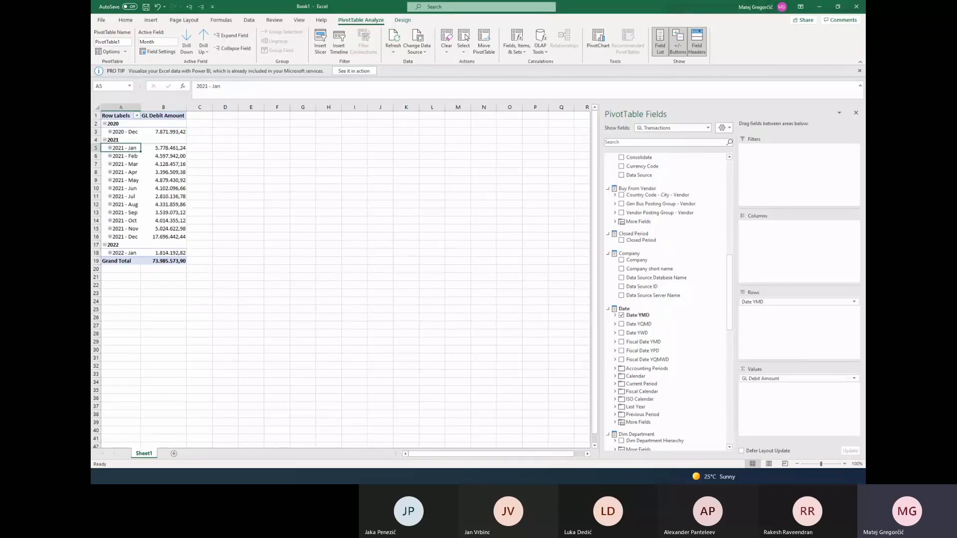
Switch to BI4Dynamics and change the year in the PostingDate filter of Demo Database NAV (17-0) to 2021
key(alt+Tab)
drag(640, 158, 636, 158)
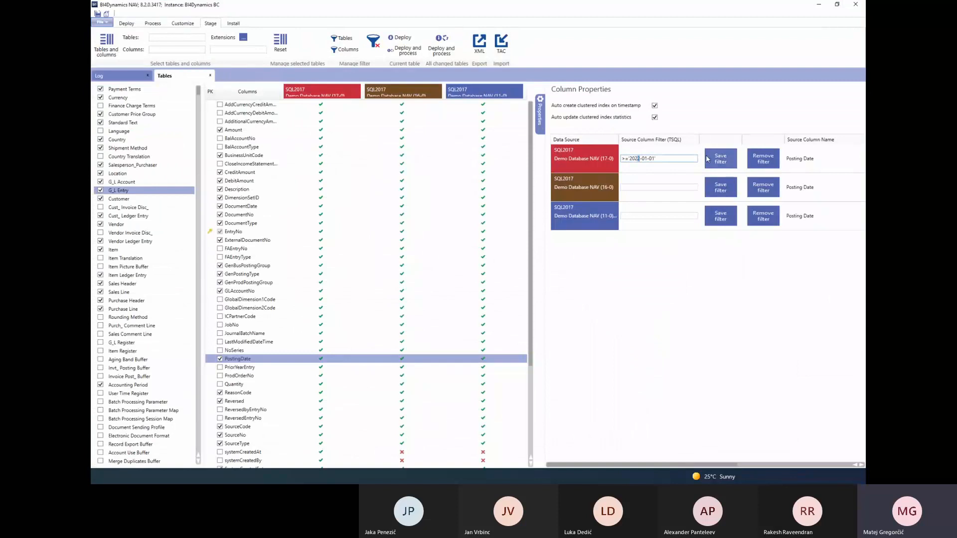
text(1)
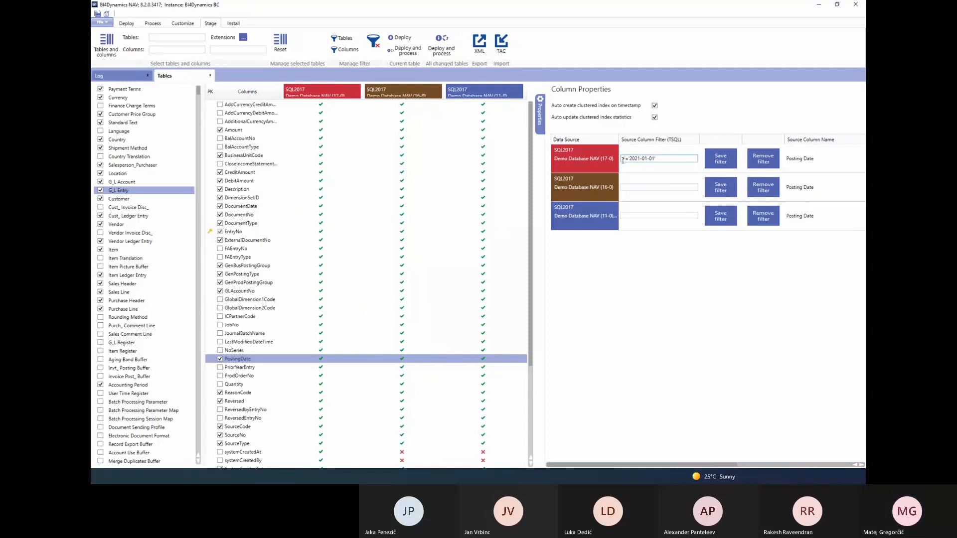
Copy the PostingDate filter >='2021-01-01' to the Demo Database NAV (16-0) and (11-0) data sources
drag(654, 158, 606, 159)
key(ctrl+c)
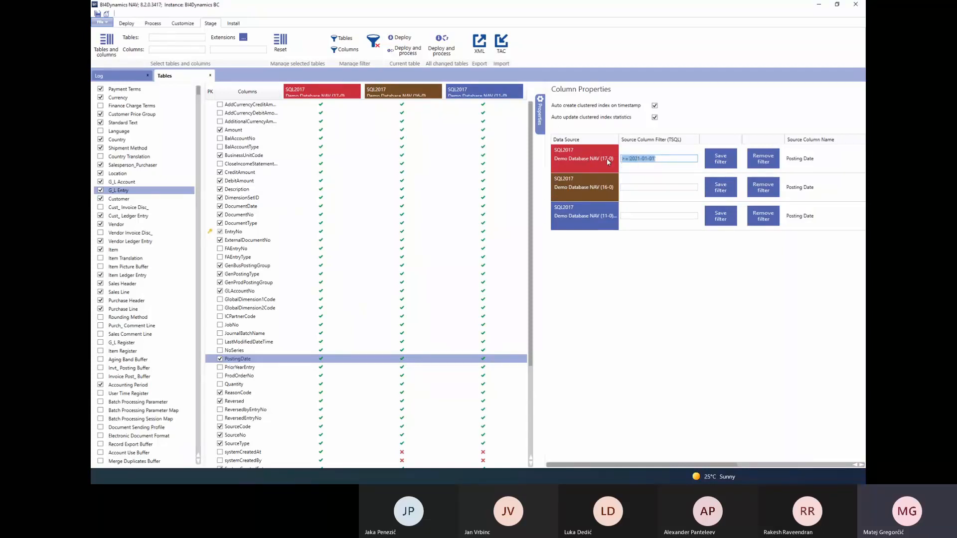
click(634, 186)
key(ctrl+v)
click(640, 215)
key(ctrl+v)
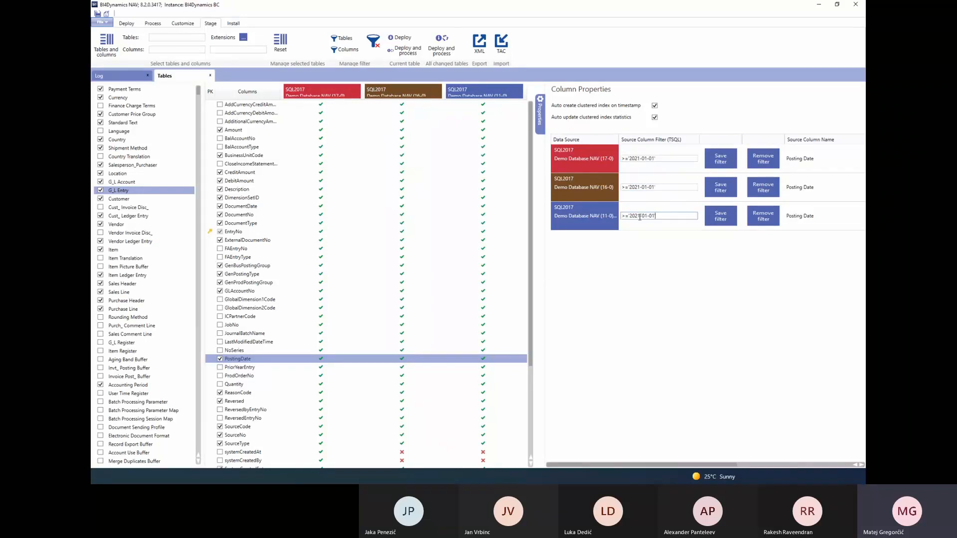
Clear the copied PostingDate filters from Demo Database NAV (11-0) and (16-0)
drag(663, 217, 618, 216)
key(Delete)
drag(662, 186, 606, 188)
key(Delete)
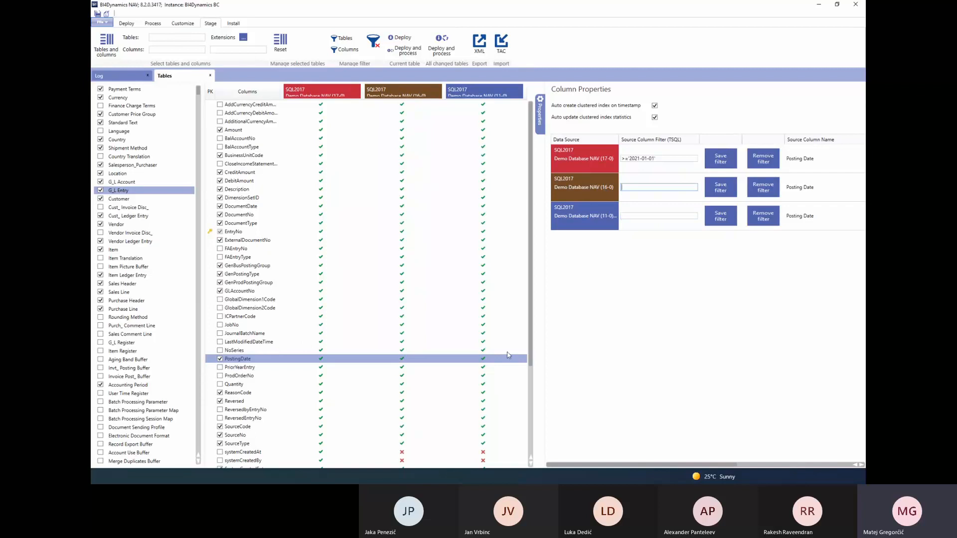
Switch to the Excel pivot table, split its columns by Data Source Database Name and widen column B
key(alt+Tab)
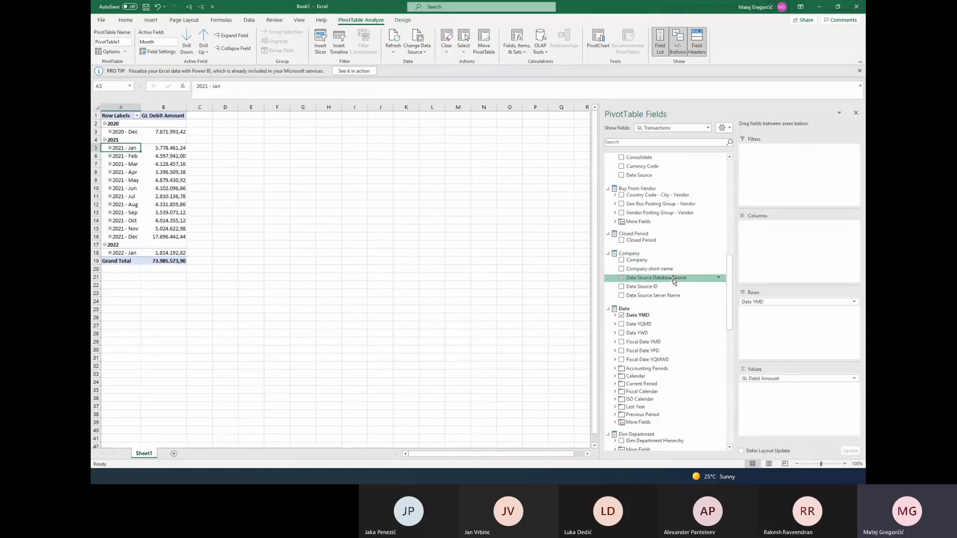
drag(672, 279, 785, 237)
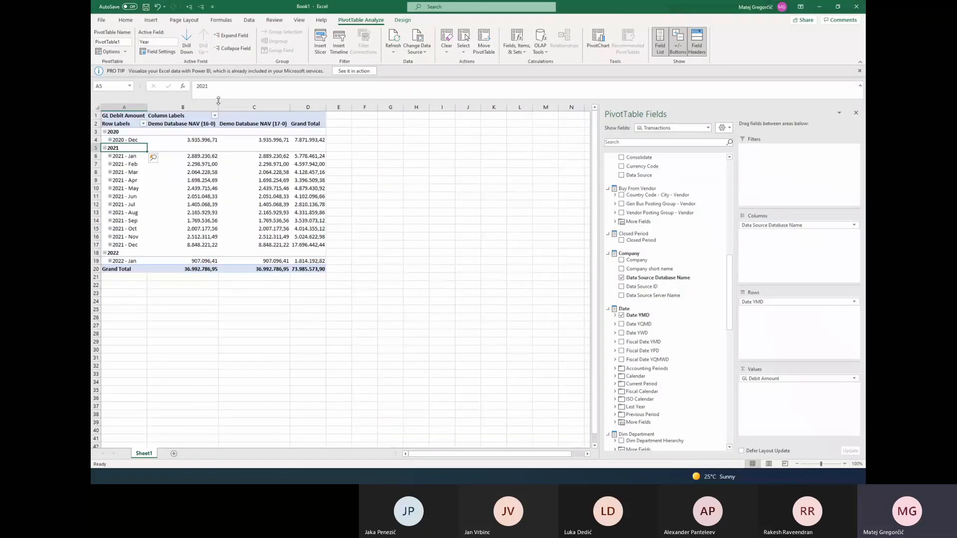
drag(218, 101, 244, 105)
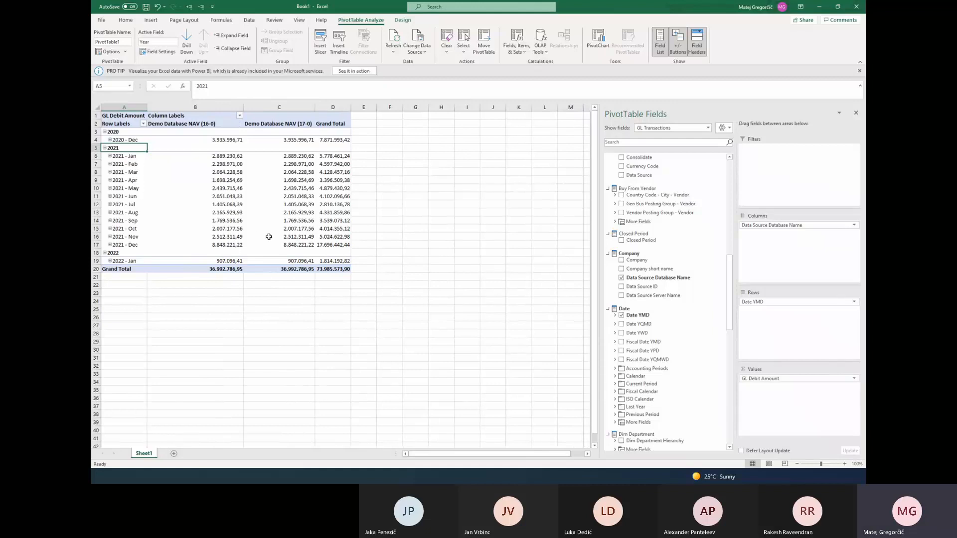
Compare the GL Debit Amounts of Demo Database NAV (16-0) and (17-0) with their monthly grand totals
click(215, 141)
click(284, 139)
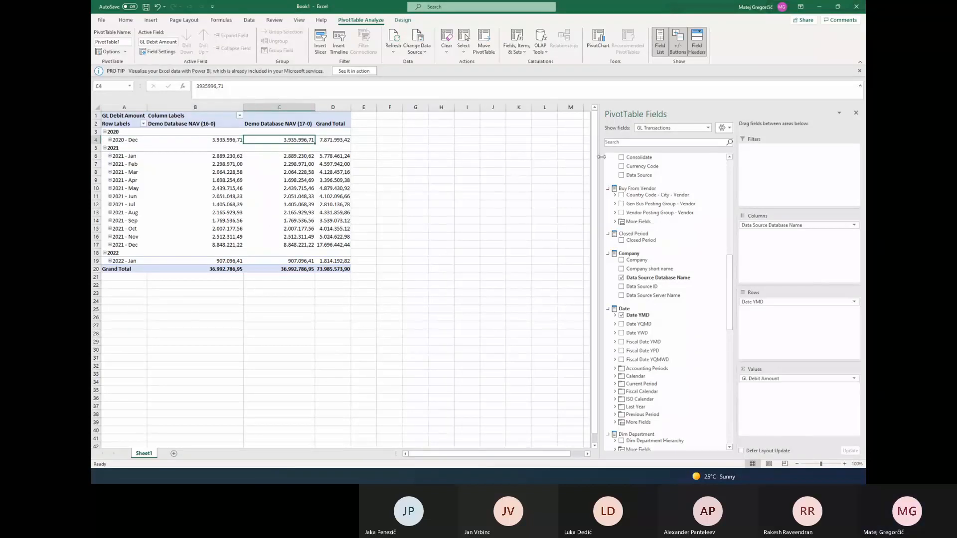
click(217, 125)
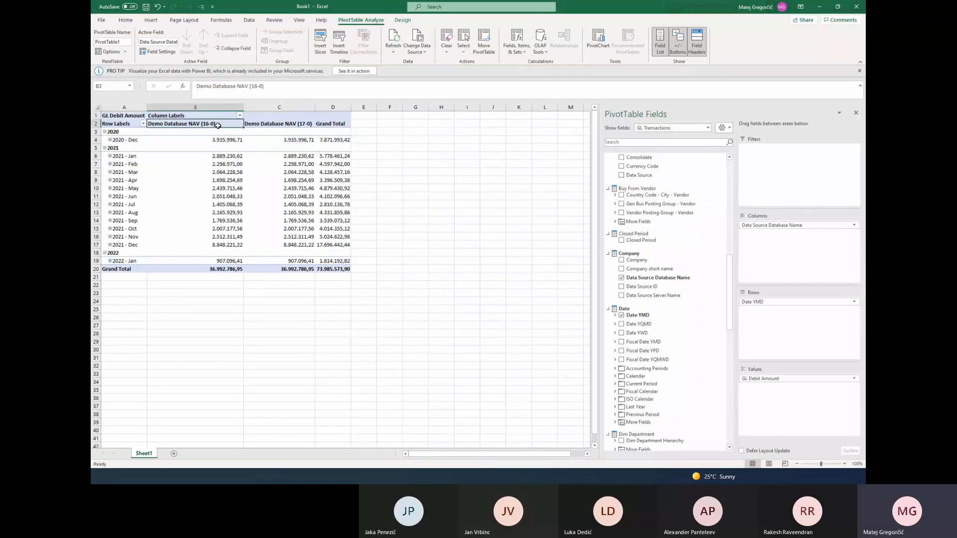
click(288, 124)
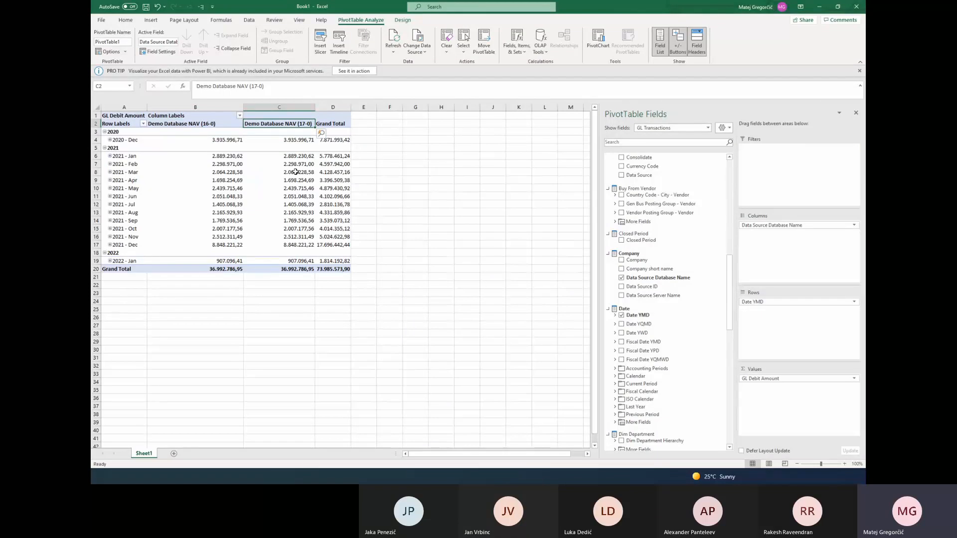
click(334, 141)
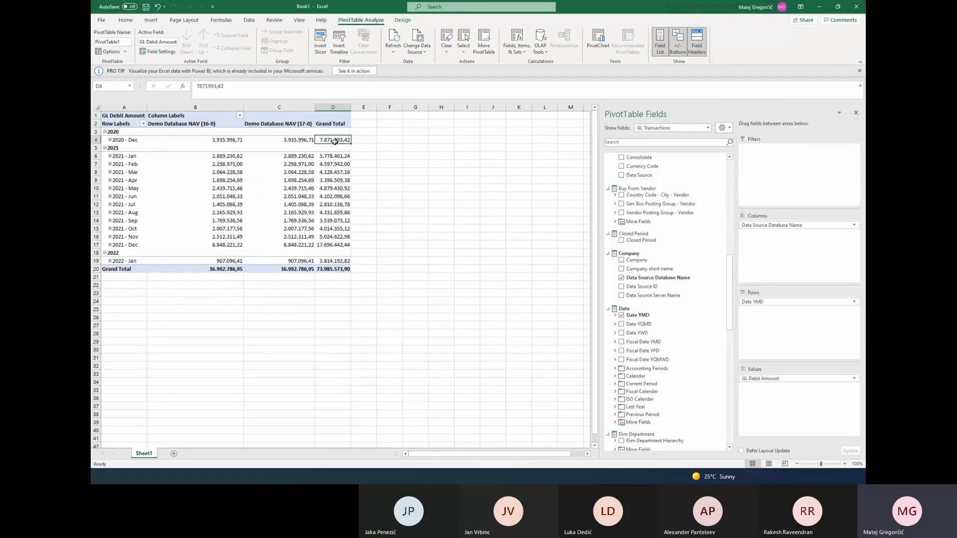
click(334, 163)
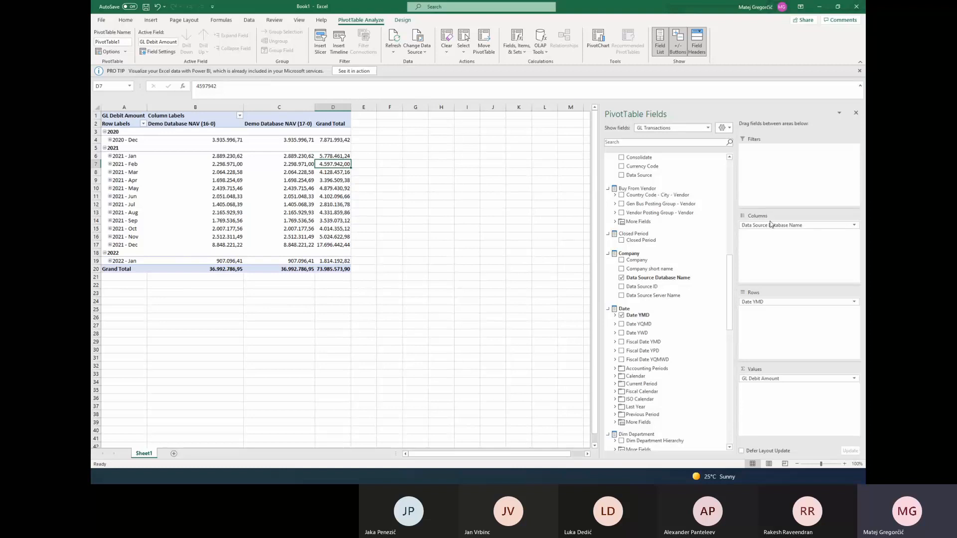
Remove Data Source Database Name from the pivot table's columns and add it back
drag(769, 226, 424, 228)
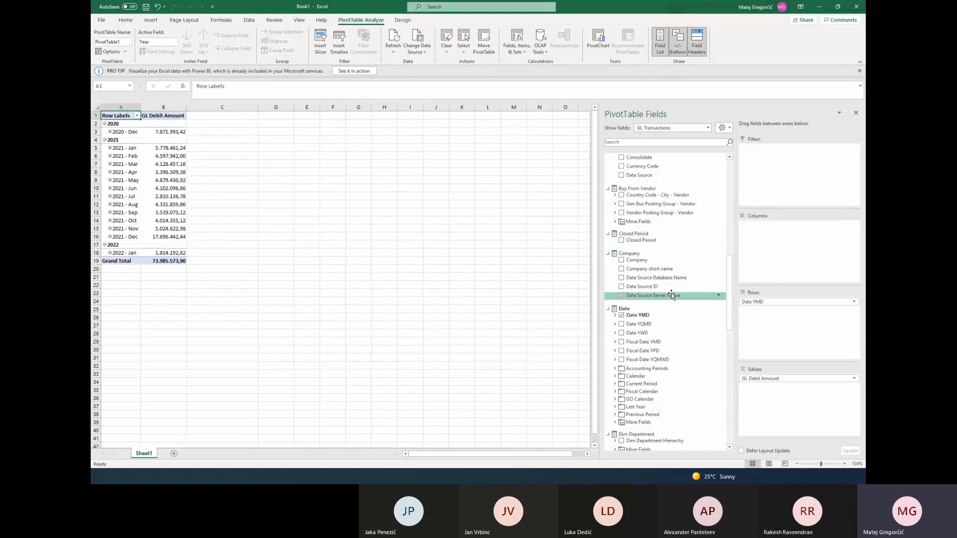
drag(674, 278, 767, 243)
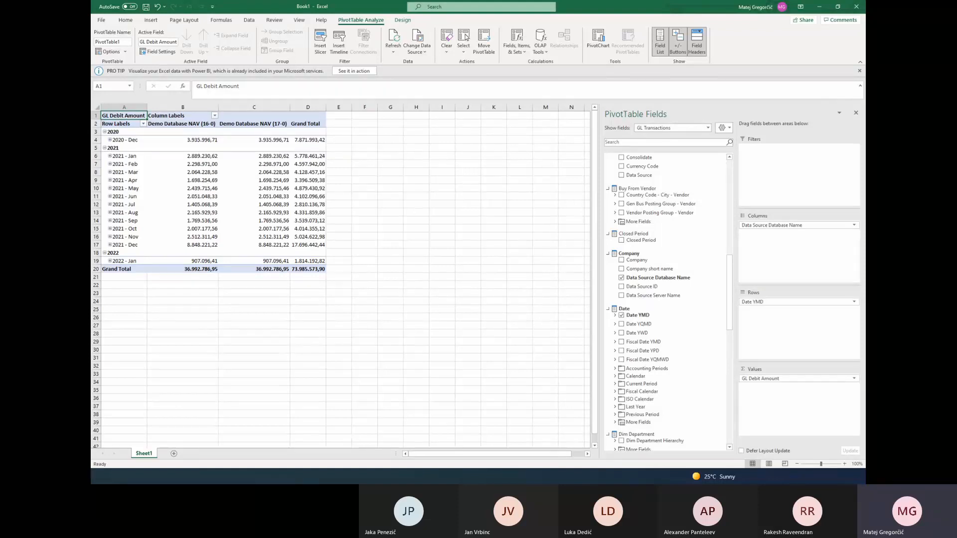
Switch to BI4Dynamics and apply the PostingDate filter >='2021-01-01' to Demo Database NAV (16-0) and (11-0) as well
key(alt+Tab)
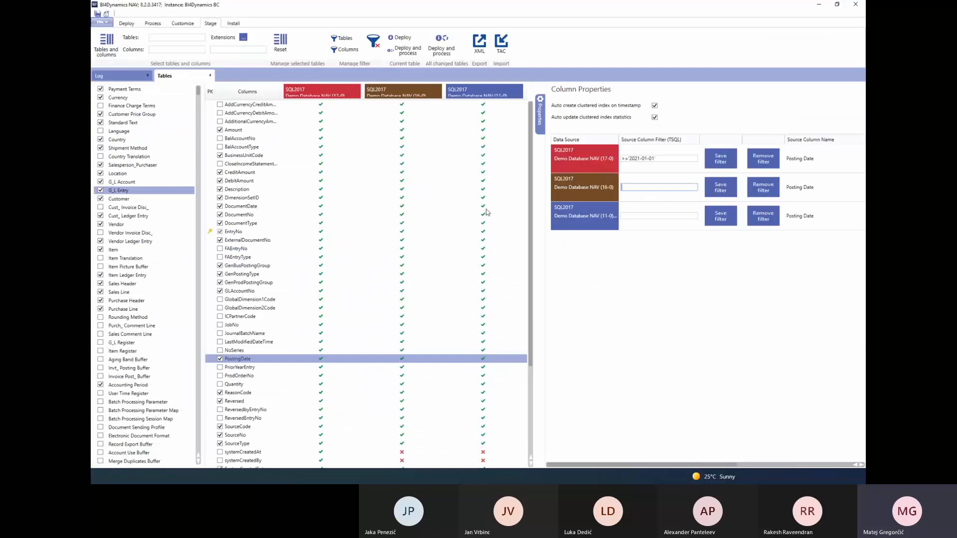
click(641, 215)
drag(657, 159, 610, 165)
key(ctrl+c)
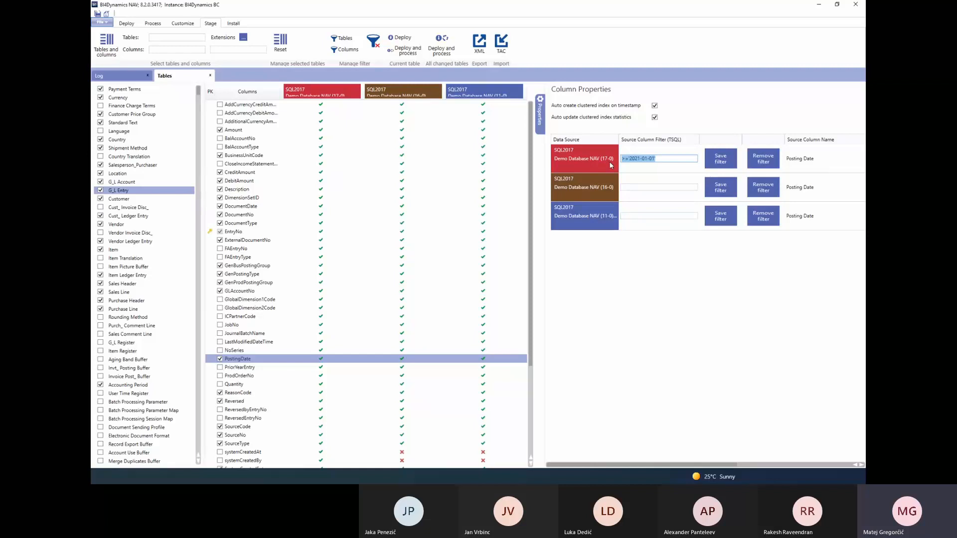
click(638, 187)
key(ctrl+v)
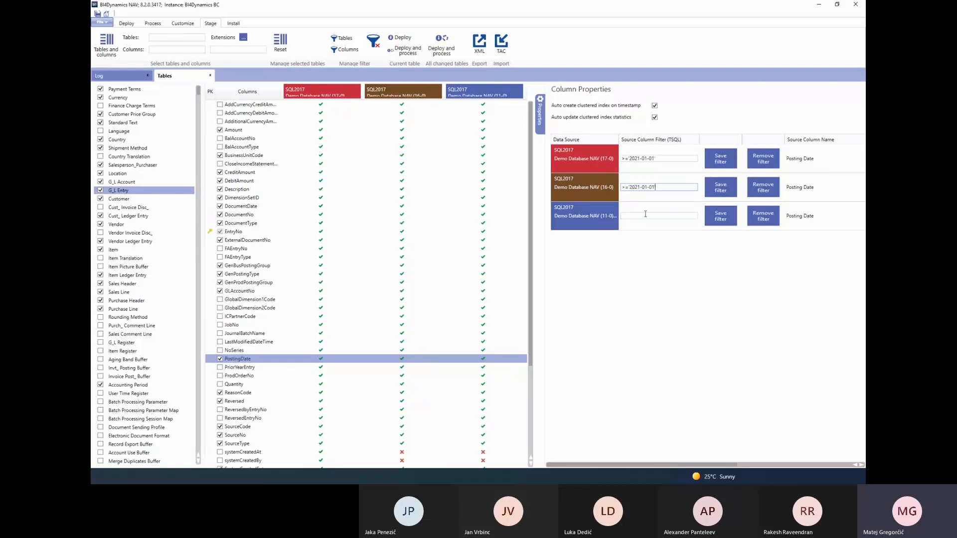
click(645, 215)
key(ctrl+v)
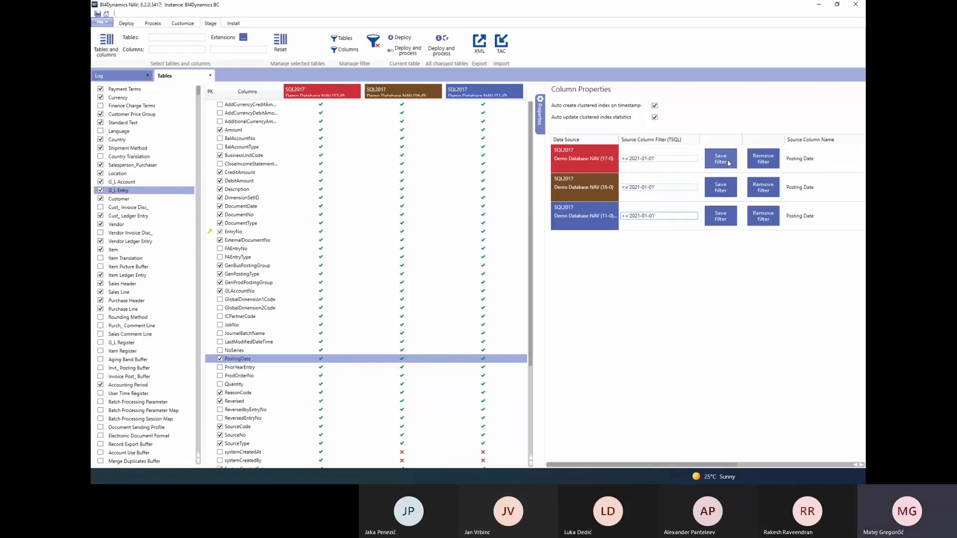
Save the PostingDate filter for Demo Database NAV (17-0) and show the log
click(728, 163)
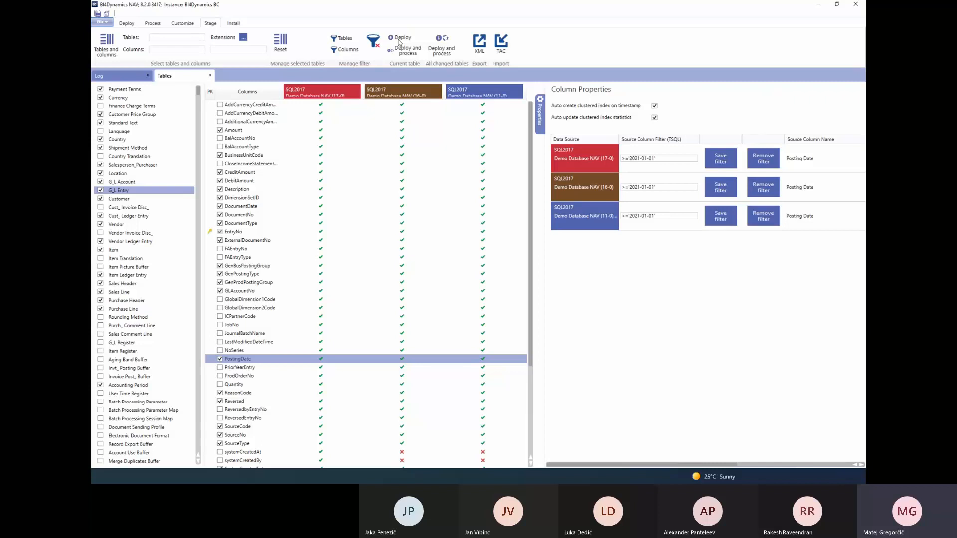
click(133, 78)
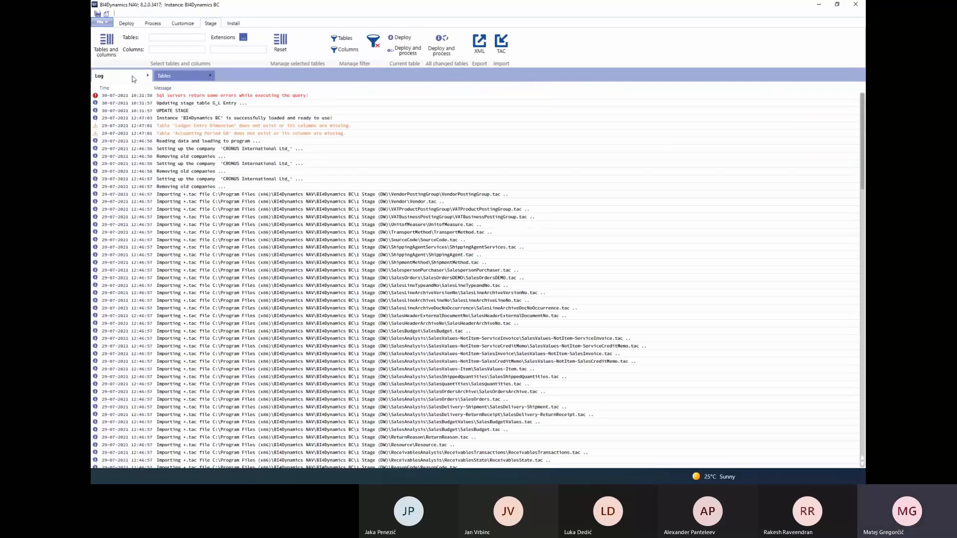
Read the detailed description of the latest SQL error in the log and return to the G_L Entry column filters
click(232, 95)
click(731, 169)
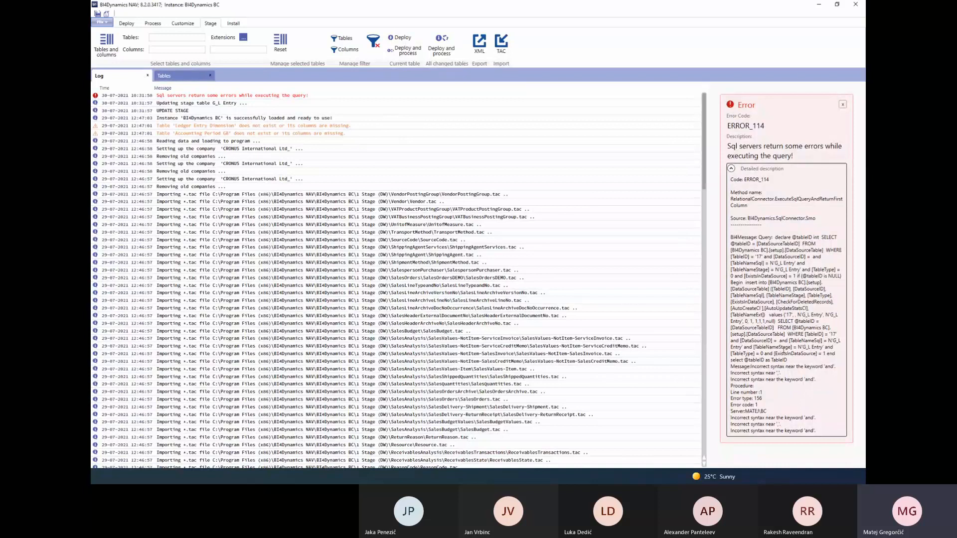
click(176, 76)
drag(666, 218, 600, 215)
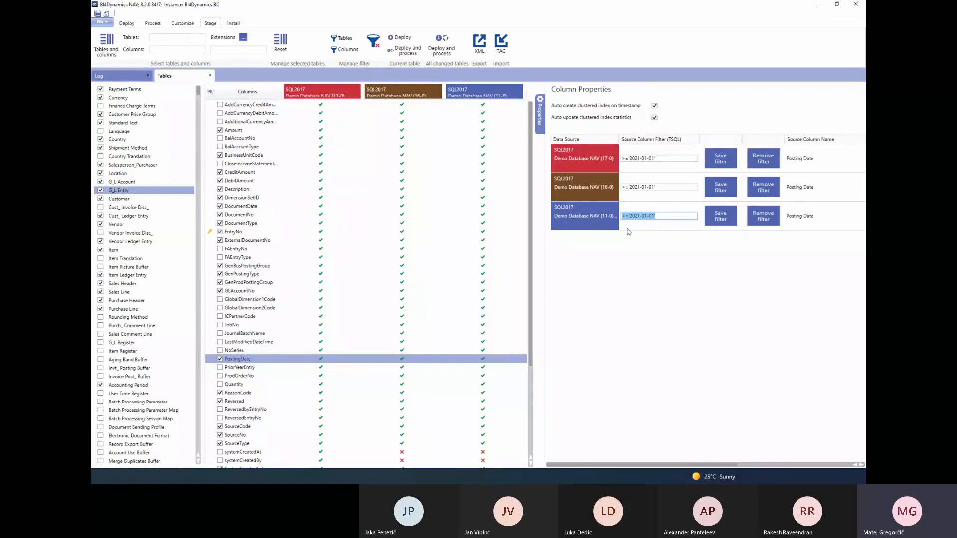
drag(666, 216, 581, 217)
key(alt+Tab)
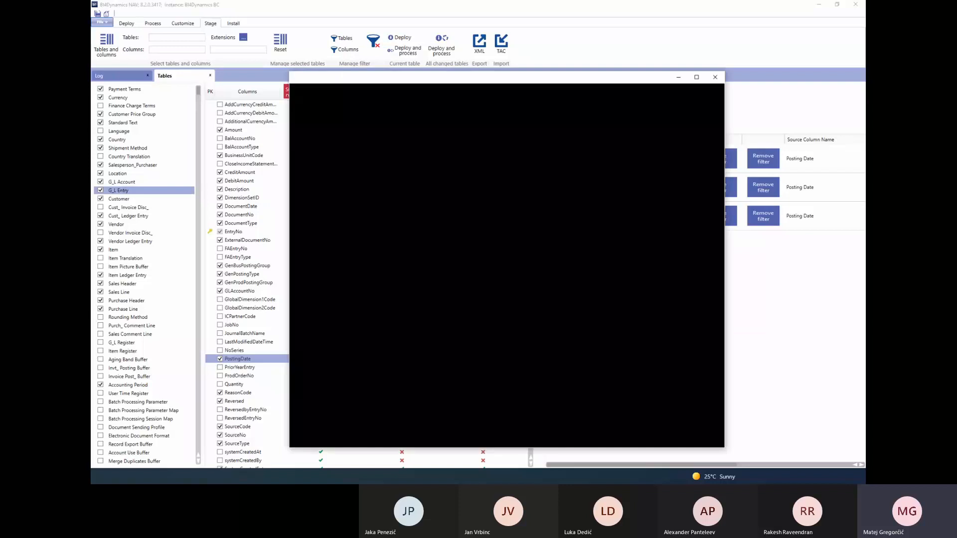
click(715, 77)
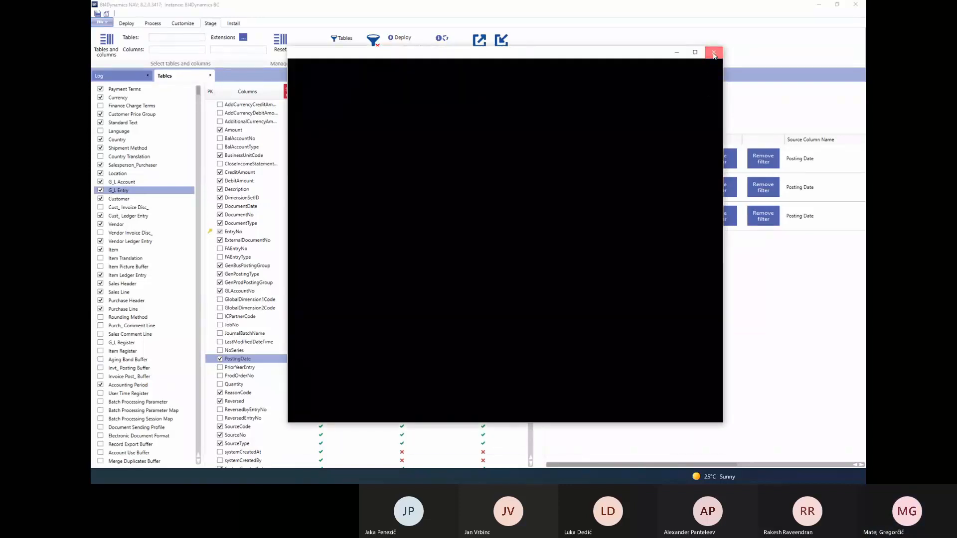
click(713, 52)
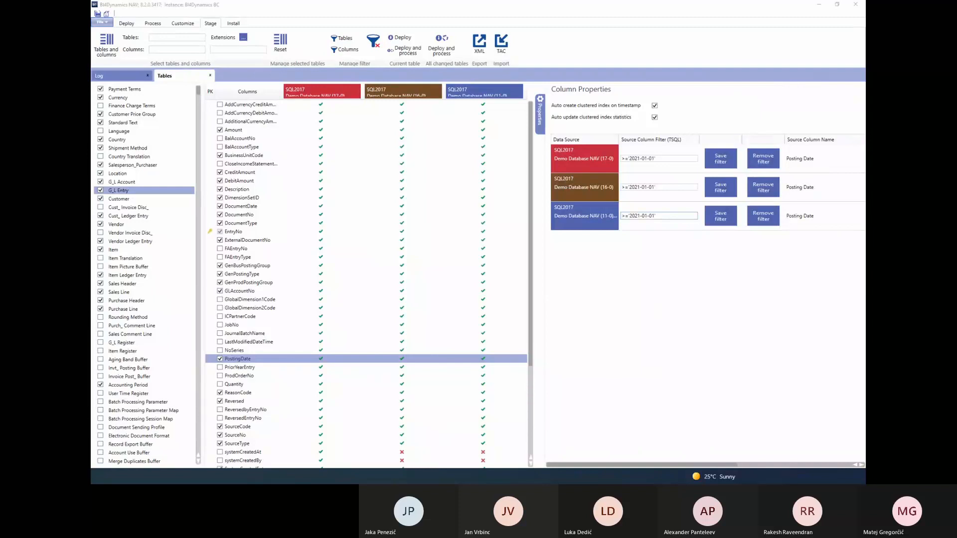
Open the 1 Stage (DW) folder of the BI4Dynamics BC instance in File Explorer and look through its subfolders
key(super+e)
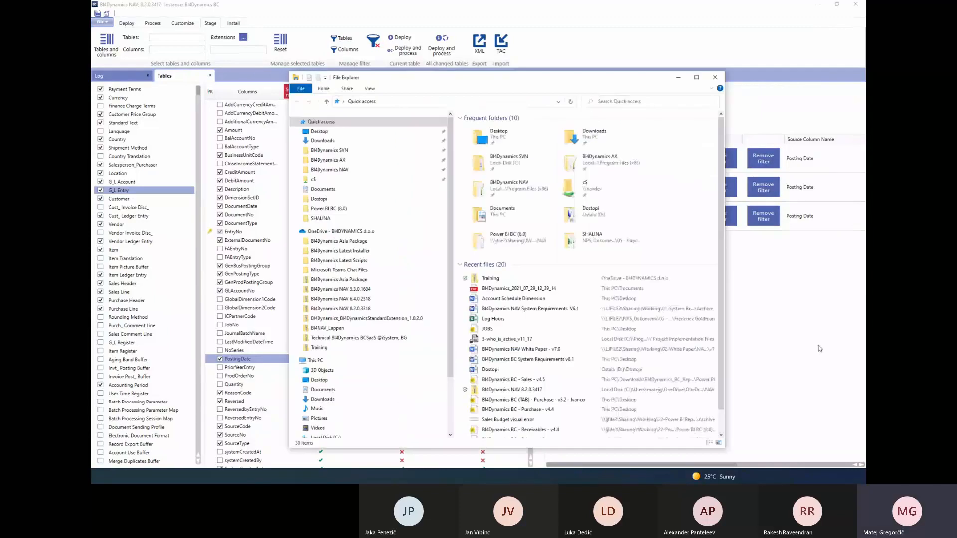
click(342, 152)
click(341, 169)
double_click(513, 153)
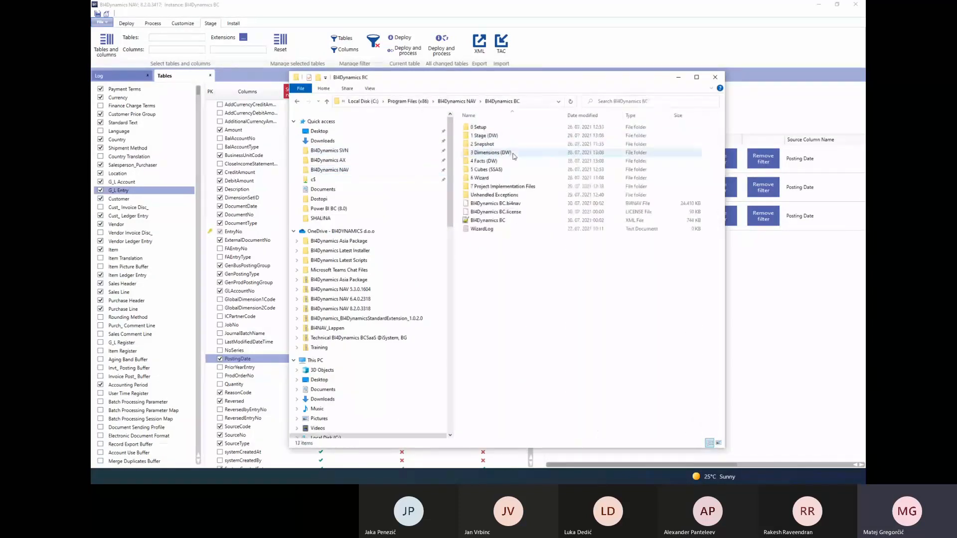
double_click(515, 136)
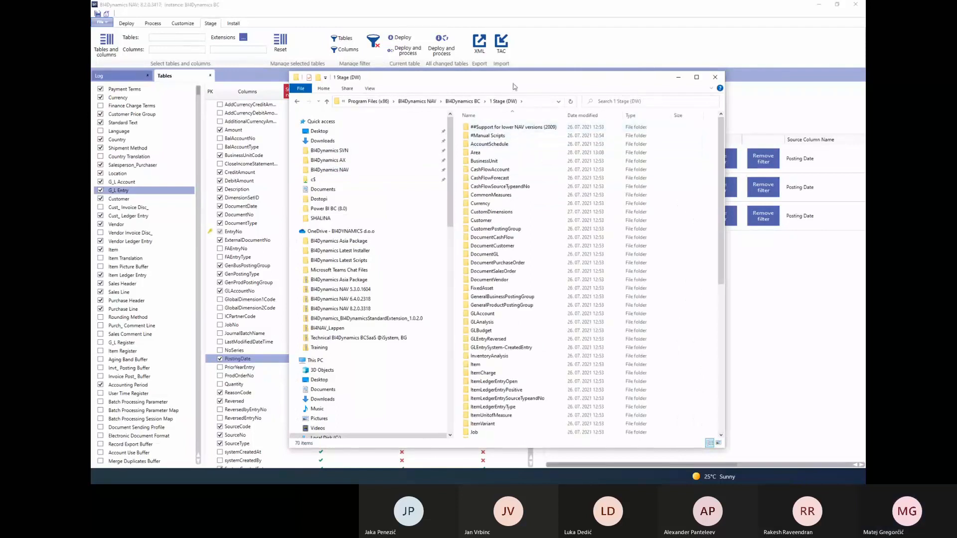
drag(513, 84, 471, 97)
scroll(473, 268, down, 10)
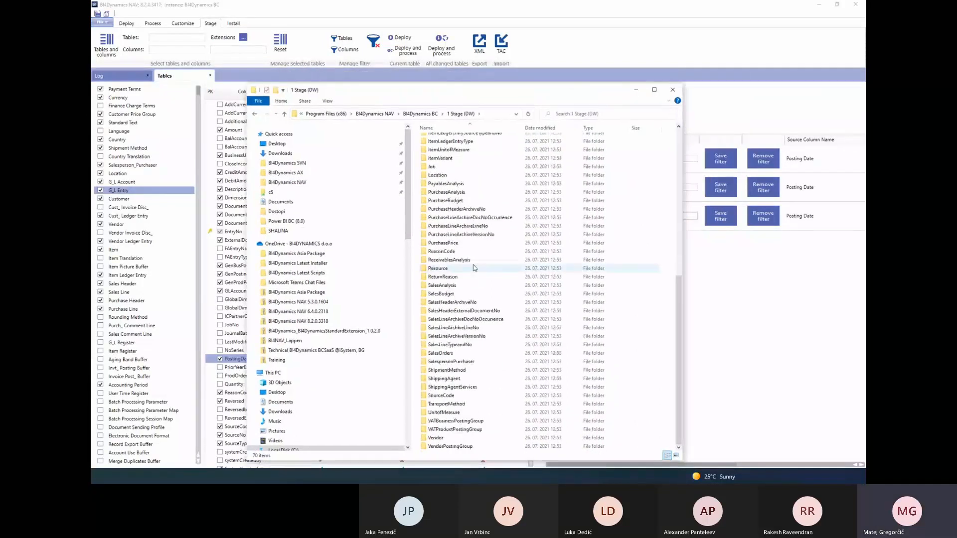
scroll(473, 268, up, 11)
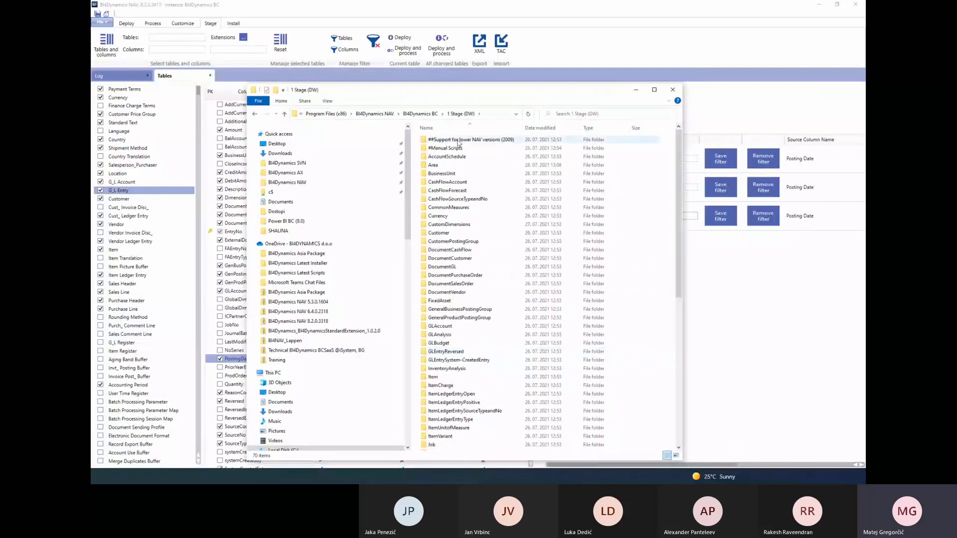
Return to BI4Dynamics and clear the PostingDate filters of Demo Database NAV (11-0) and (16-0)
click(582, 48)
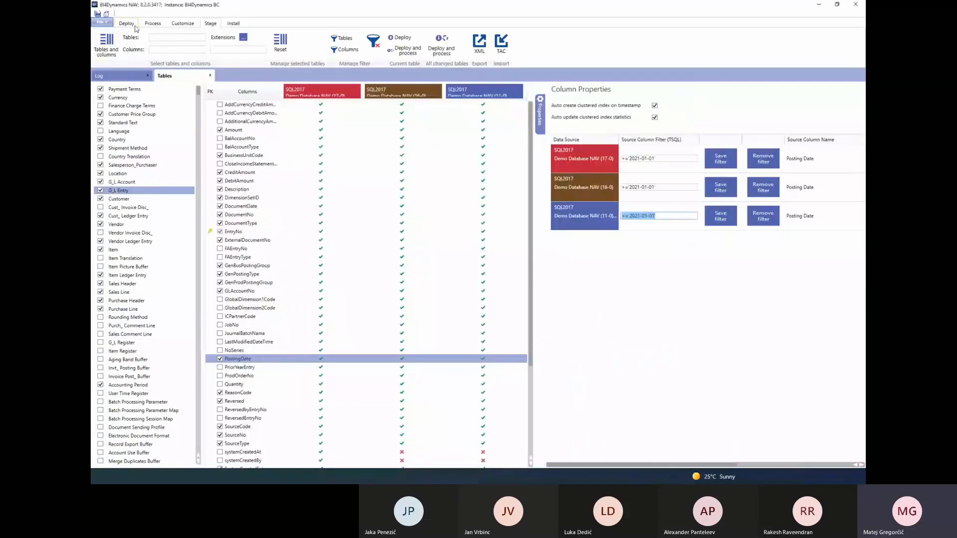
click(129, 23)
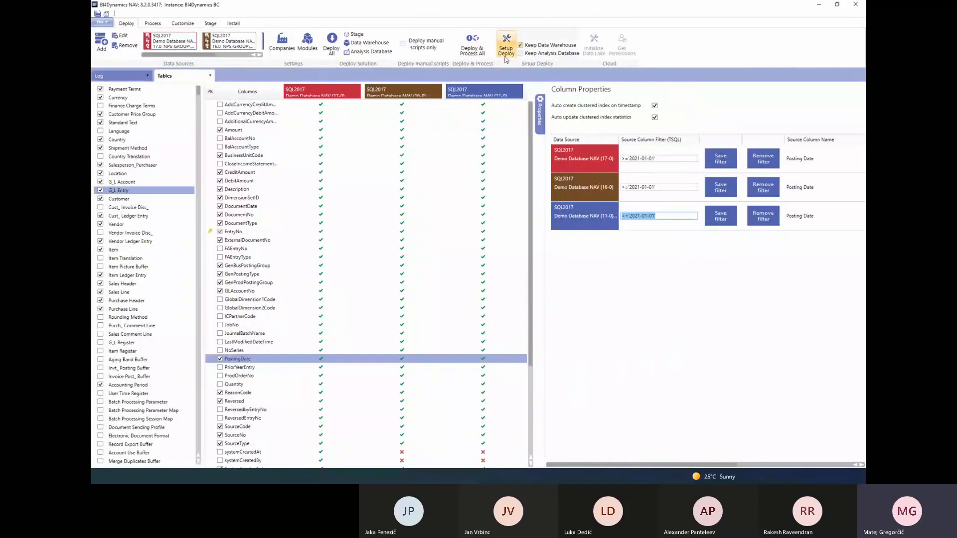
click(660, 215)
drag(657, 216, 559, 221)
key(BackSpace)
drag(659, 188, 613, 188)
key(BackSpace)
Clear the PostingDate filter of Demo Database NAV (17-0) and save the empty filter
drag(653, 158, 579, 160)
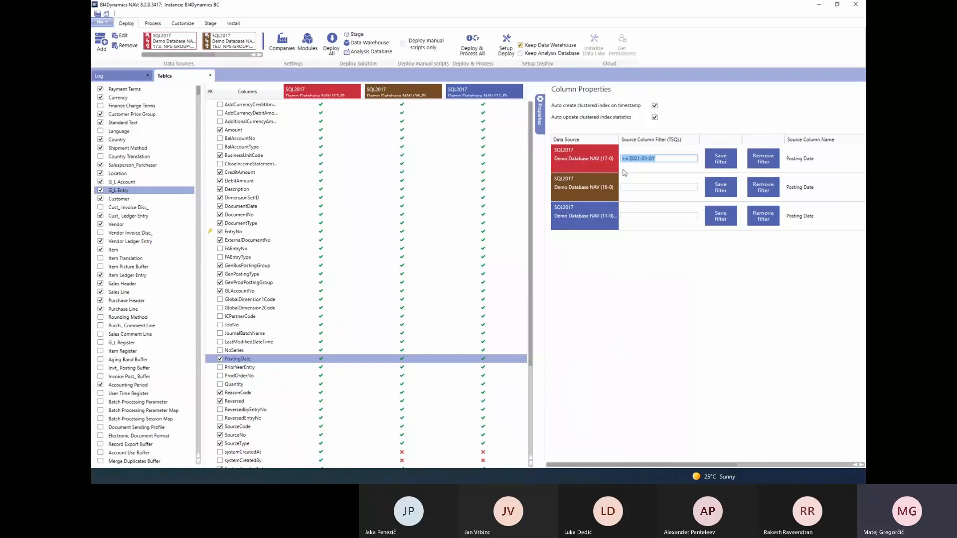
key(alt+Tab)
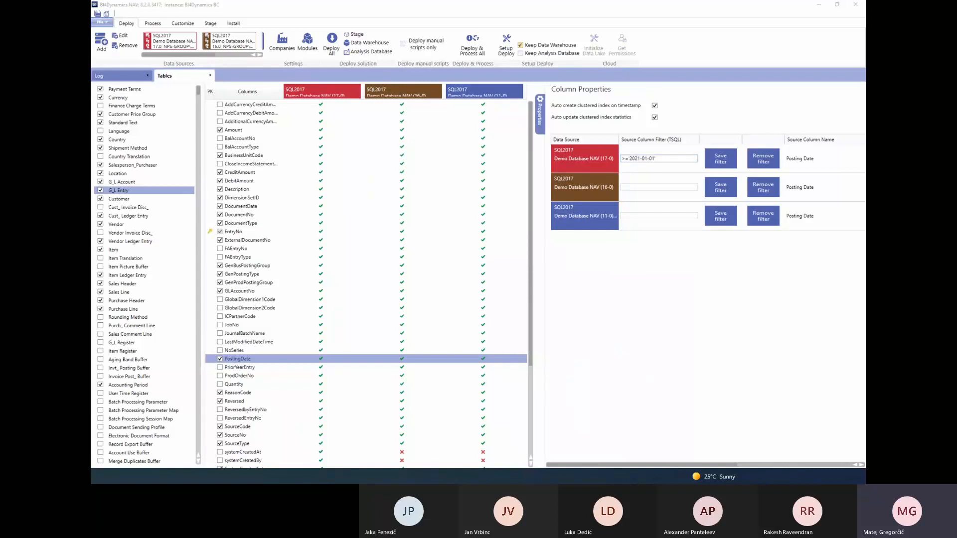
click(658, 159)
drag(658, 159, 618, 158)
key(BackSpace)
click(726, 161)
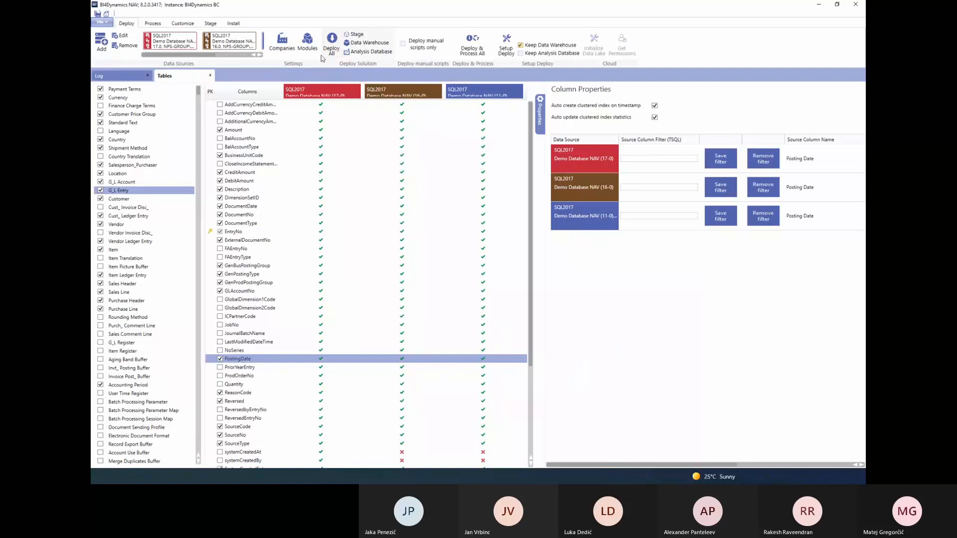
Show the log, read the detailed description of the newest SQL error and collapse it again
click(210, 22)
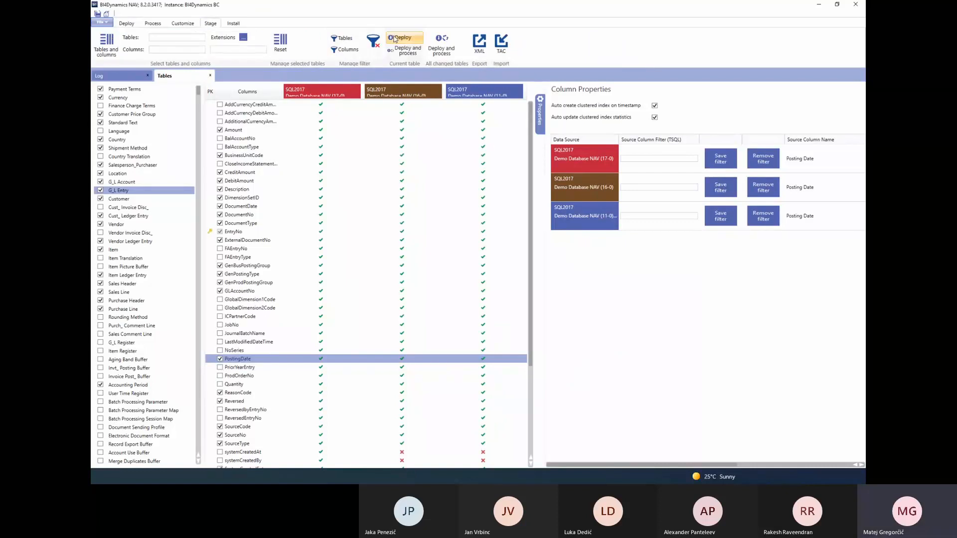
click(128, 80)
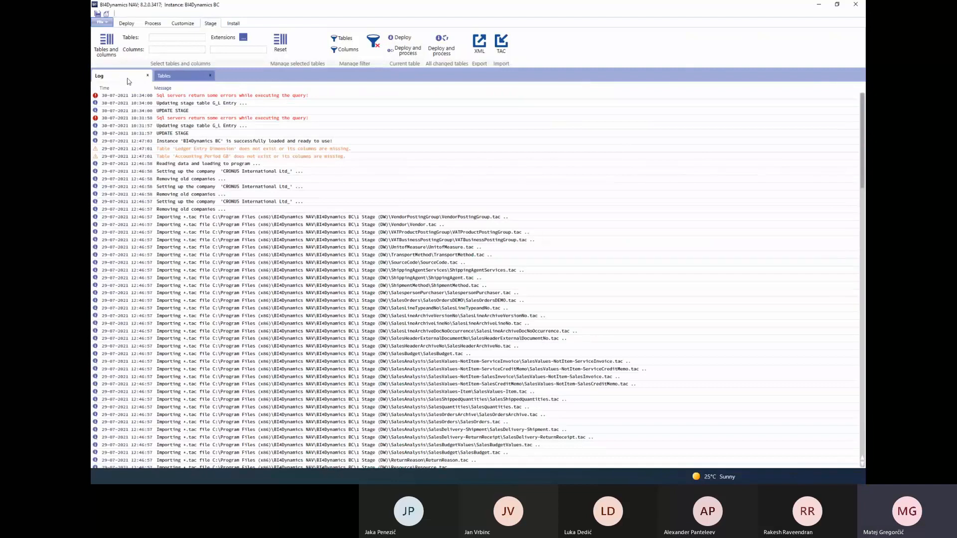
click(206, 100)
click(731, 170)
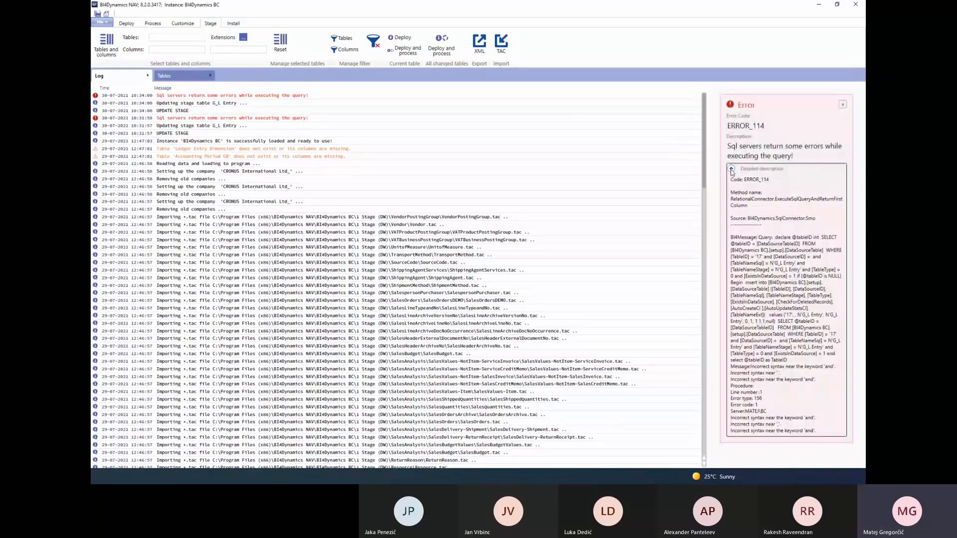
click(731, 170)
Deploy the stage and open the details of the TruncateInventoryShippedTransactions error in the log
click(131, 24)
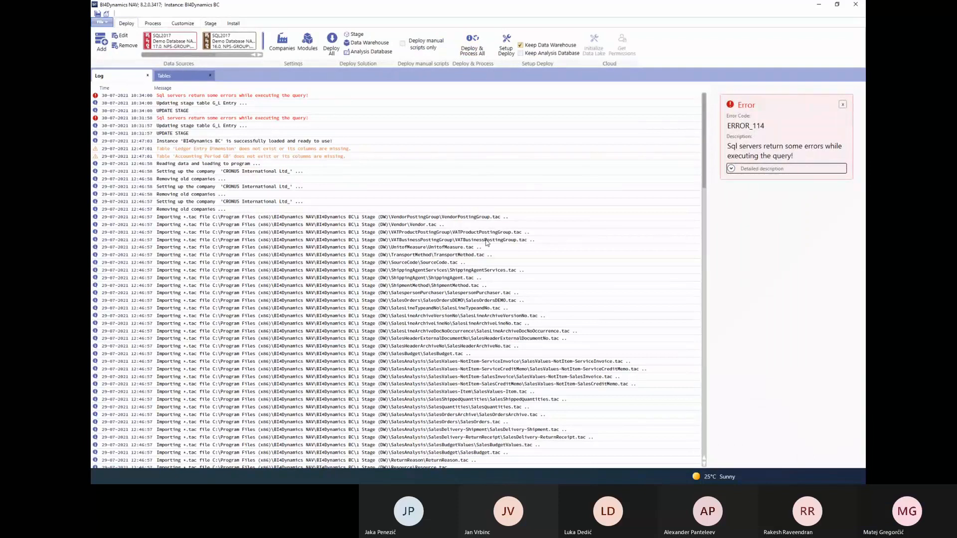
click(356, 34)
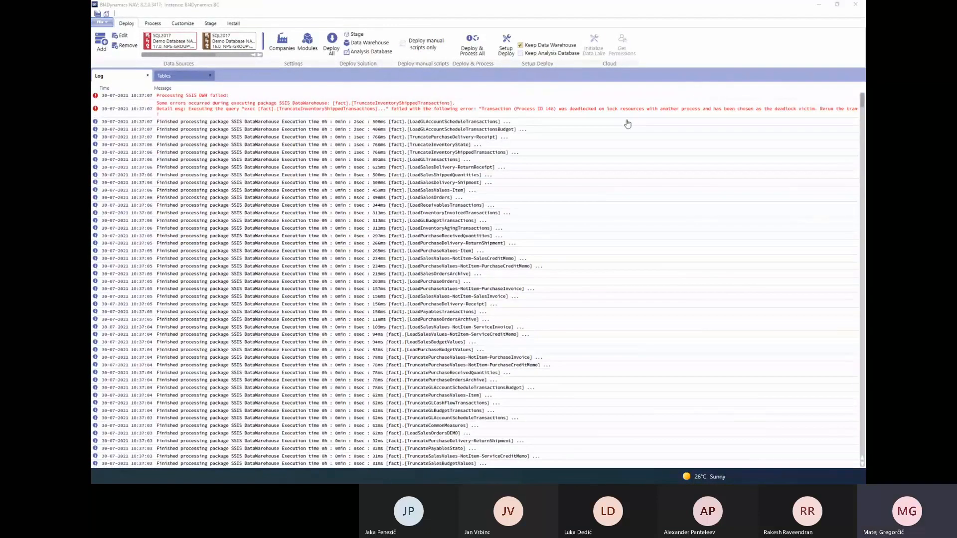
click(487, 111)
click(487, 111)
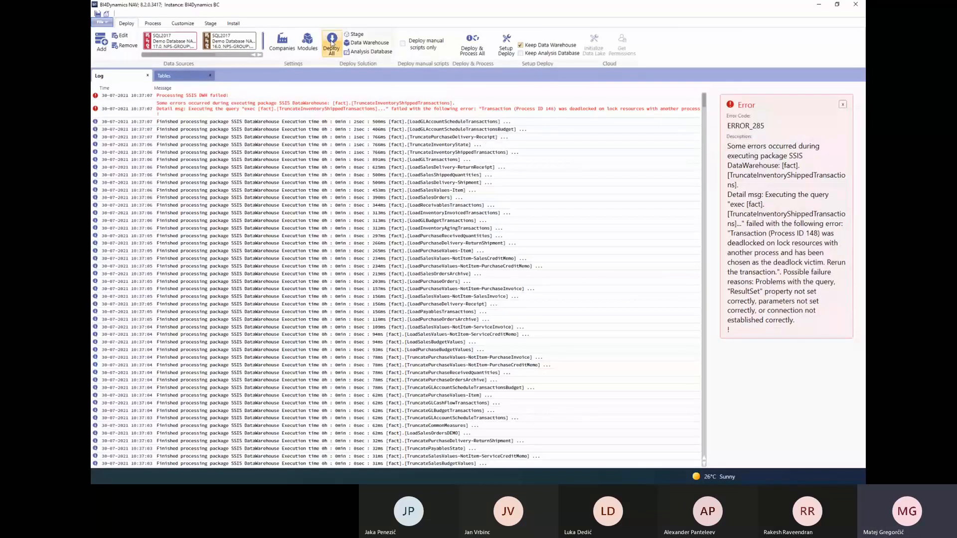
Process the data warehouse, continuing from the step where it left off, and run full processing of the analysis database
click(147, 25)
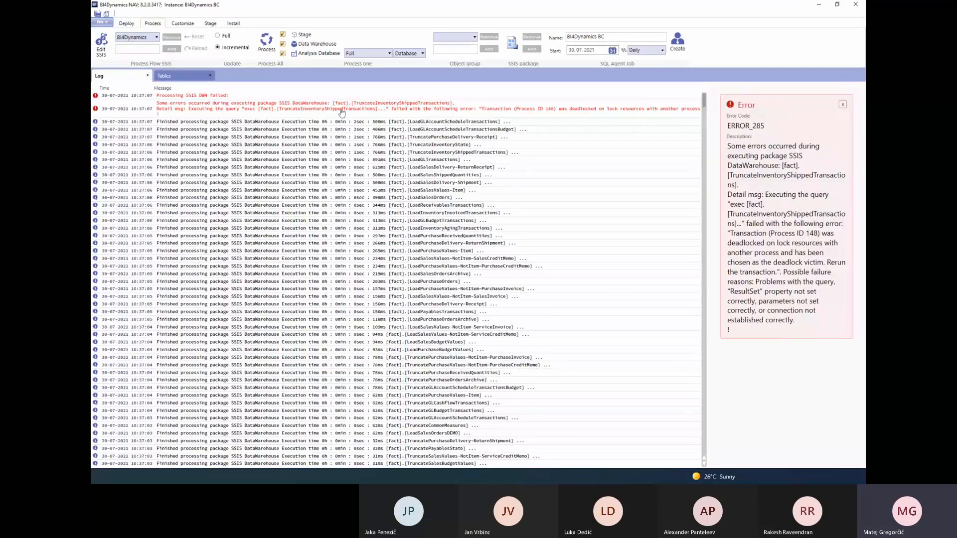
click(326, 45)
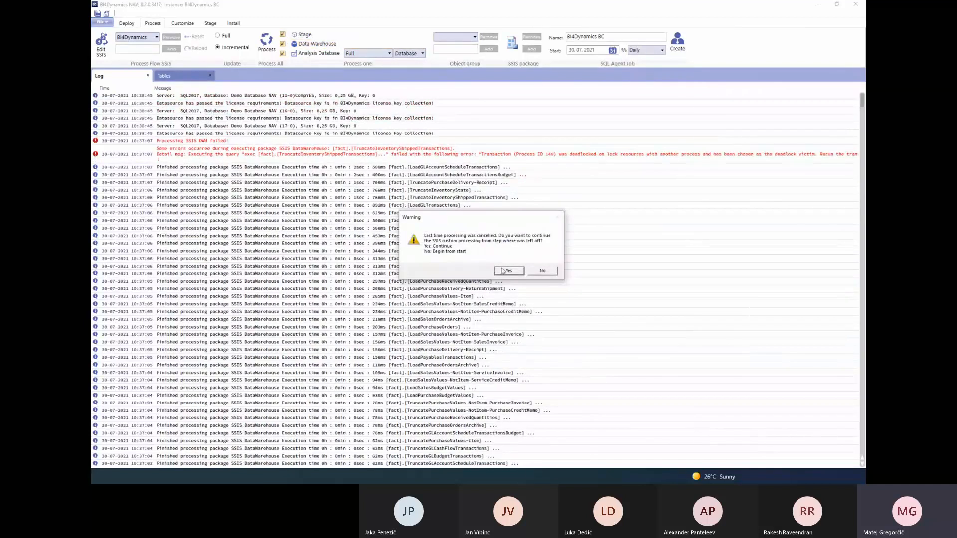
click(507, 272)
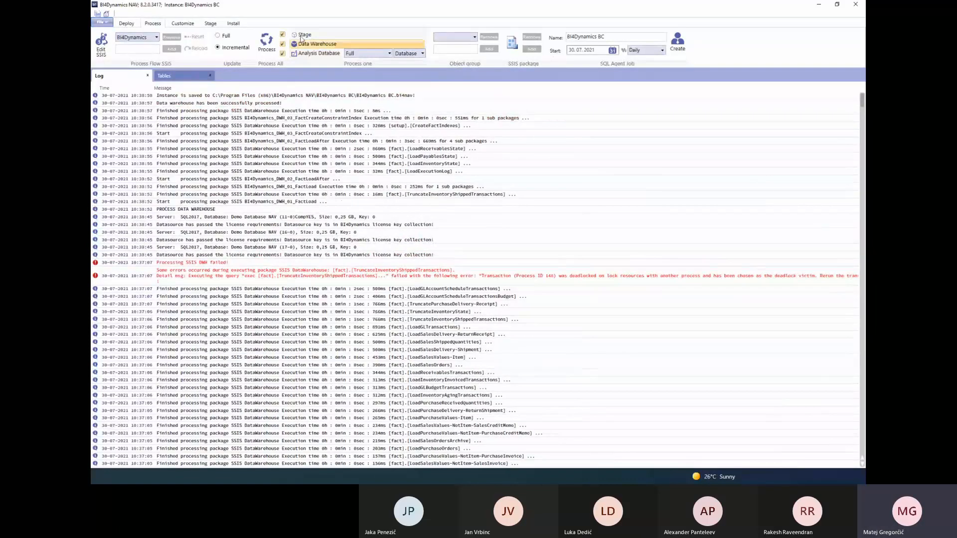
click(306, 54)
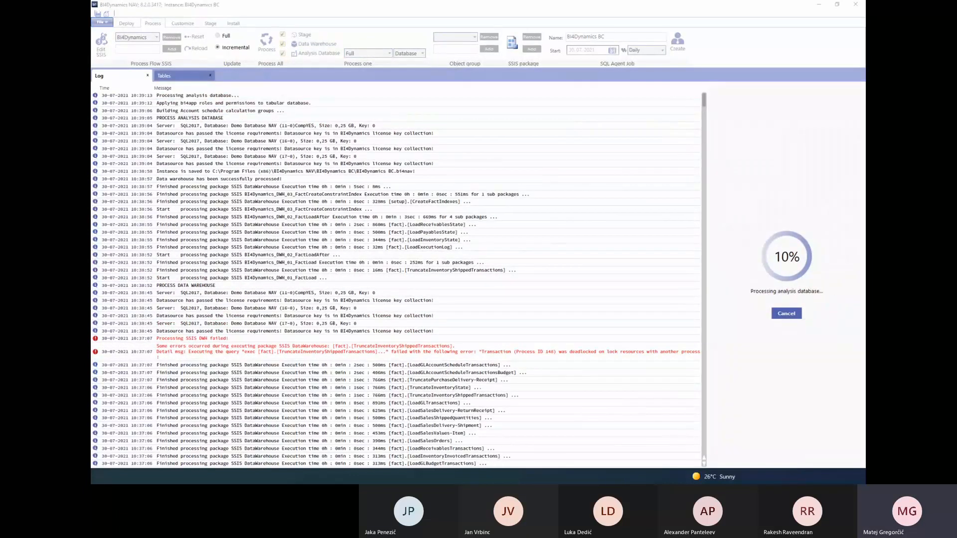
key(alt+Tab)
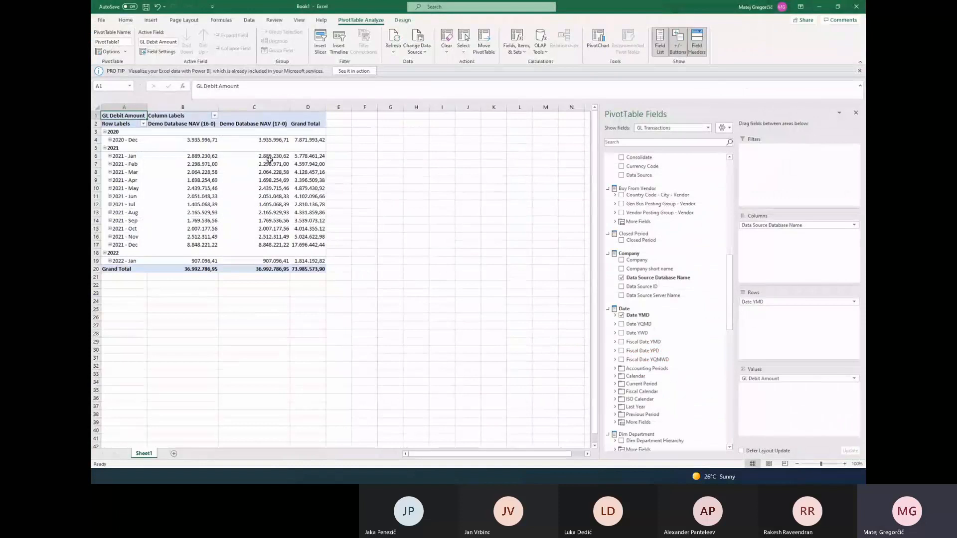
double_click(578, 10)
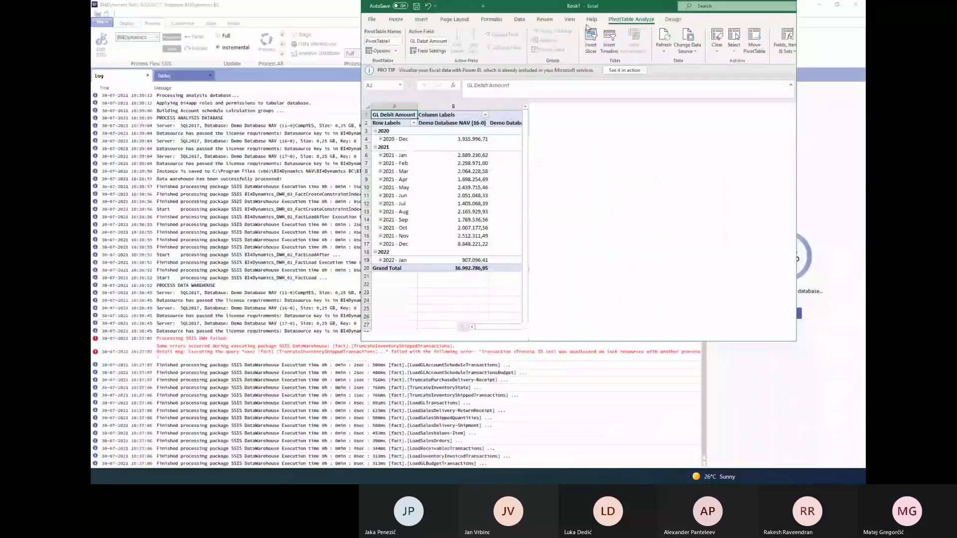
drag(579, 11, 865, 74)
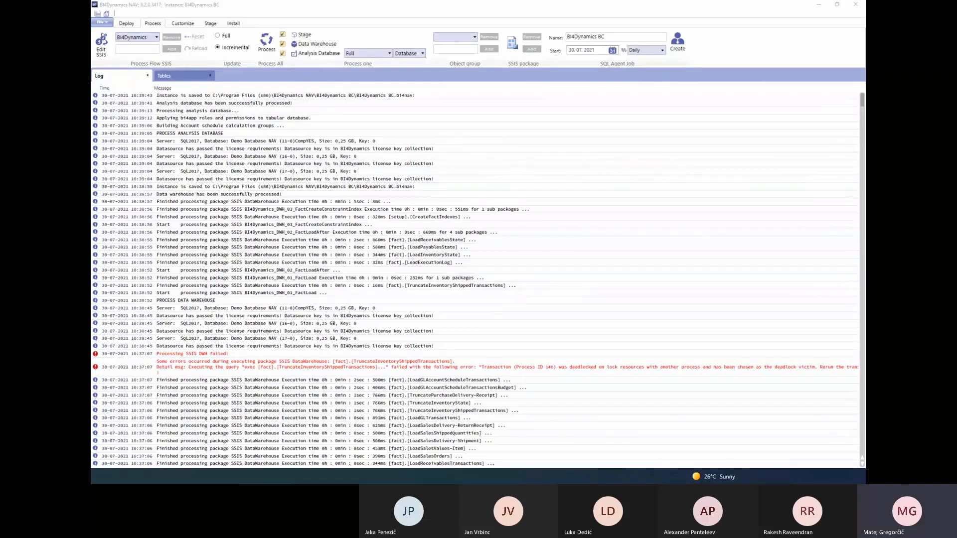
Switch to the maximized Excel workbook and refresh all data of the GL Debit Amount pivot table
key(alt+Tab)
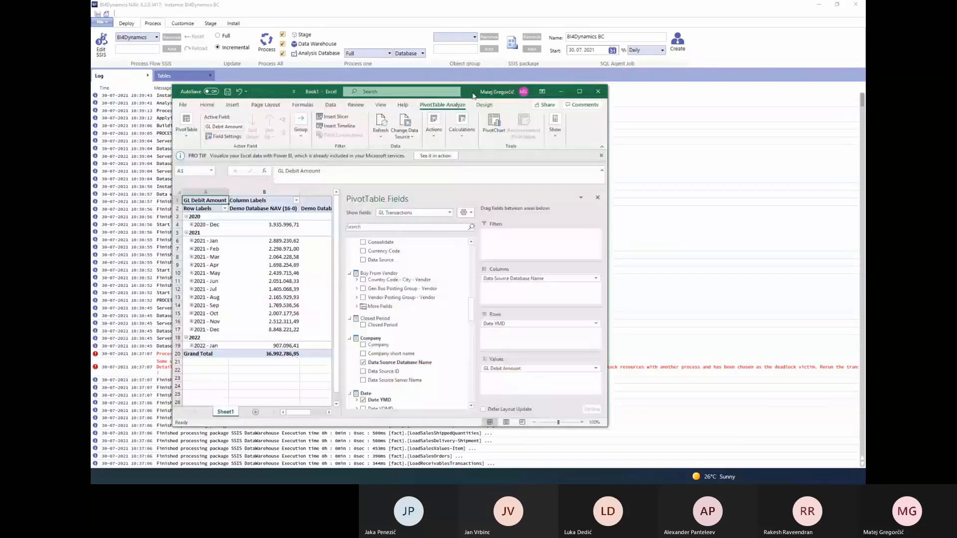
double_click(473, 96)
click(254, 172)
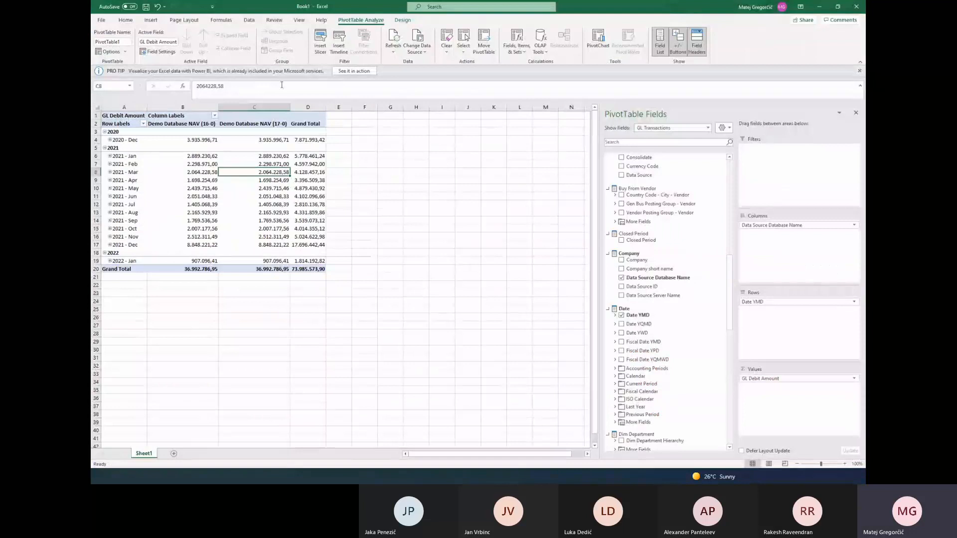
click(249, 20)
click(243, 38)
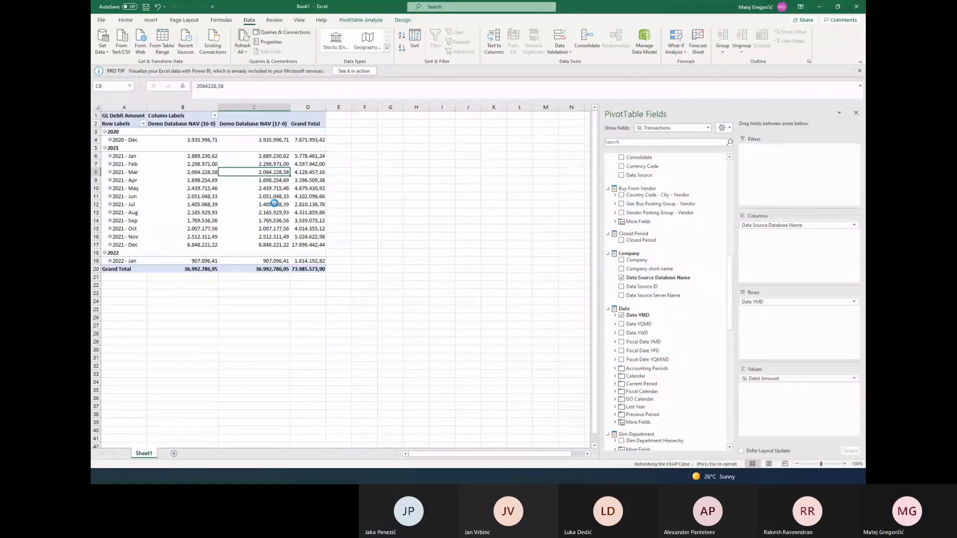
mouse_move(276, 202)
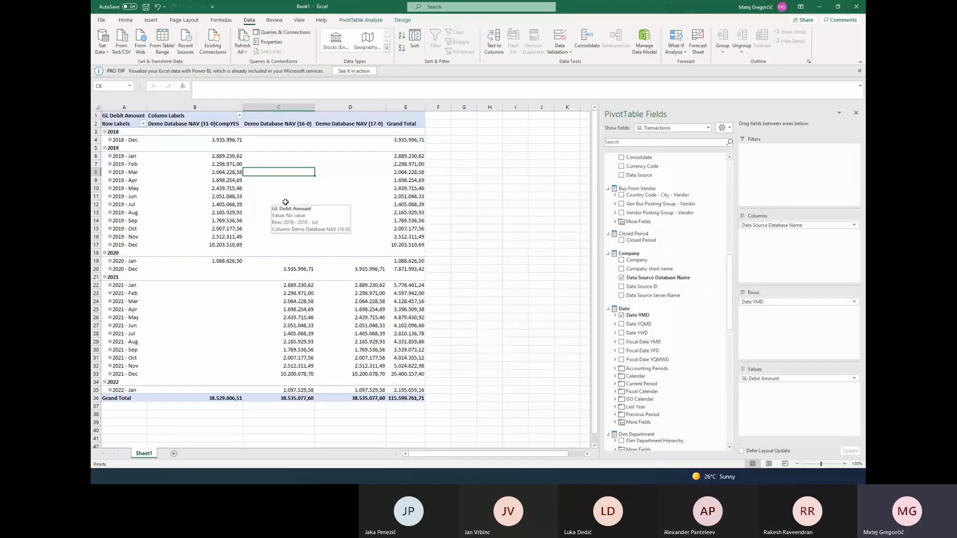
Examine the monthly GL Debit Amounts of Demo Database NAV (11-0)CompYES from 2018 - Dec to 2019 - Dec
mouse_move(301, 223)
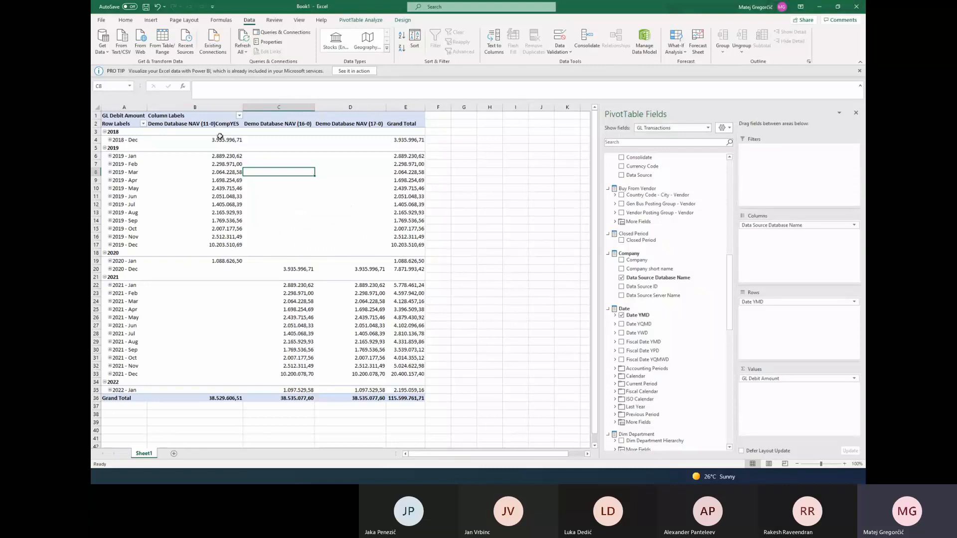
drag(220, 137, 214, 241)
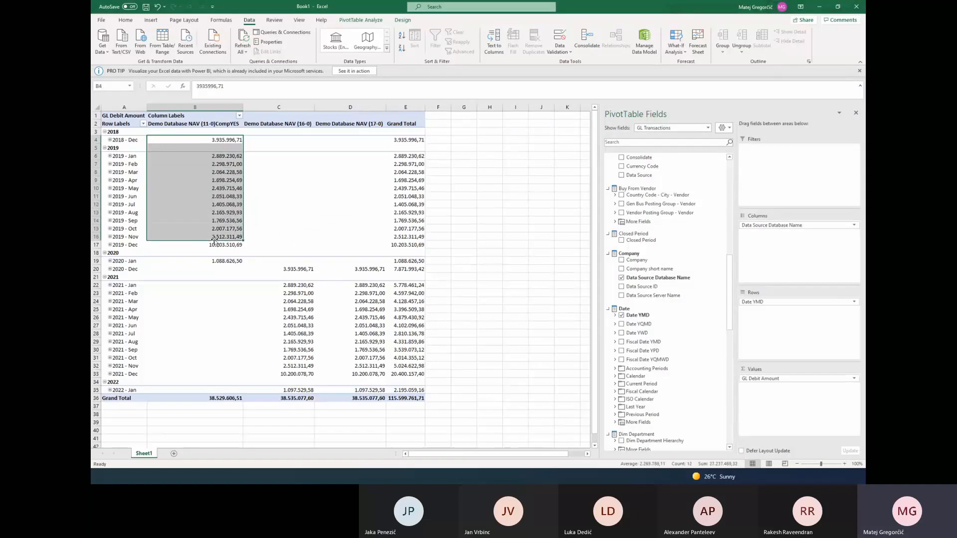
click(217, 244)
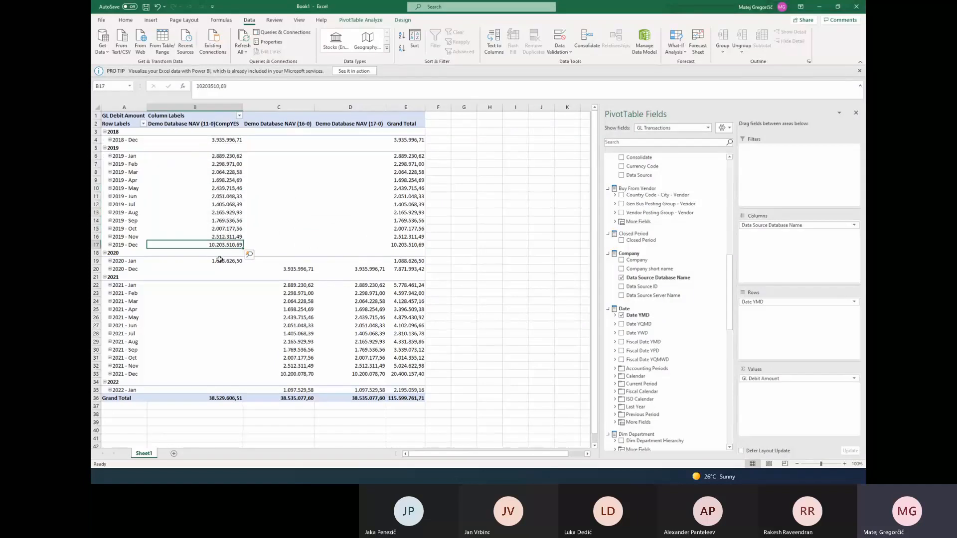
Examine the GL Debit Amounts for 2020 - Jan, 2020 - Dec and 2021 - Jan across the NAV (11-0) and NAV (16-0) columns
click(289, 261)
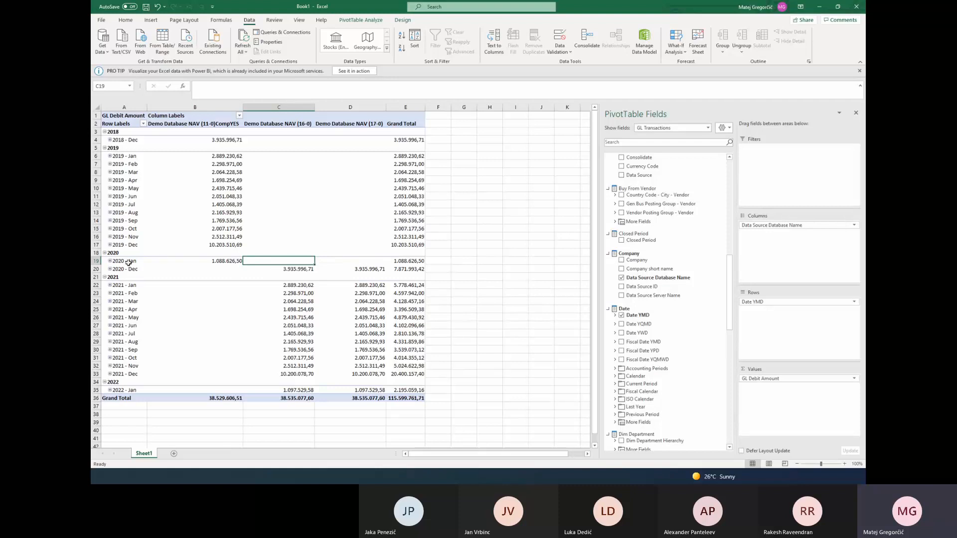
click(216, 261)
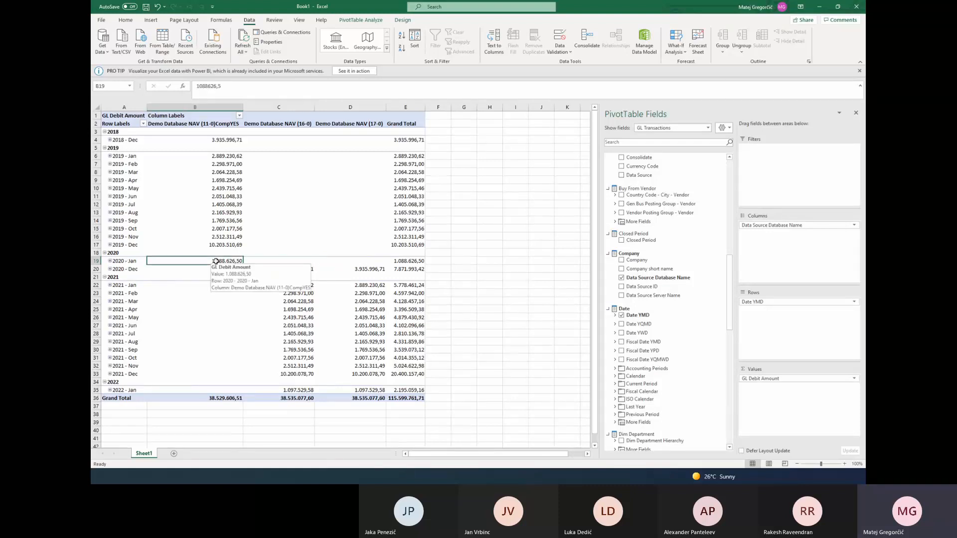
click(300, 269)
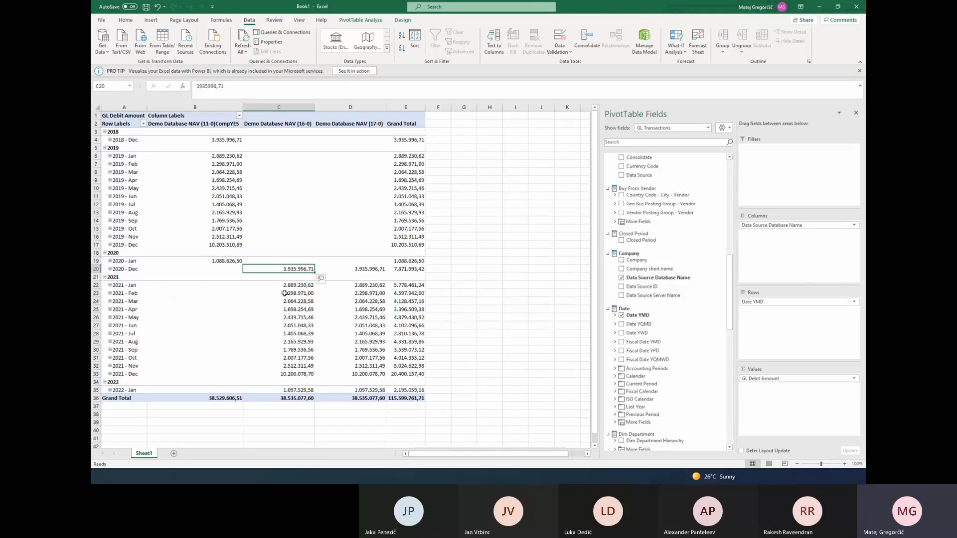
click(292, 285)
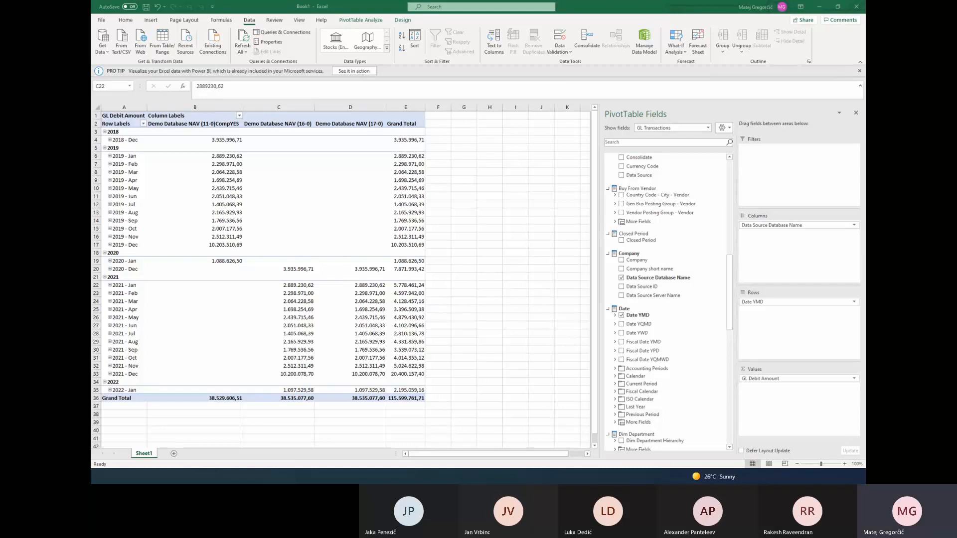
Switch to BI4Dynamics and save the filter >='2021-01-01' on G_L Entry's PostingDate column for all three data sources
key(alt+Tab)
click(210, 23)
click(106, 45)
click(678, 159)
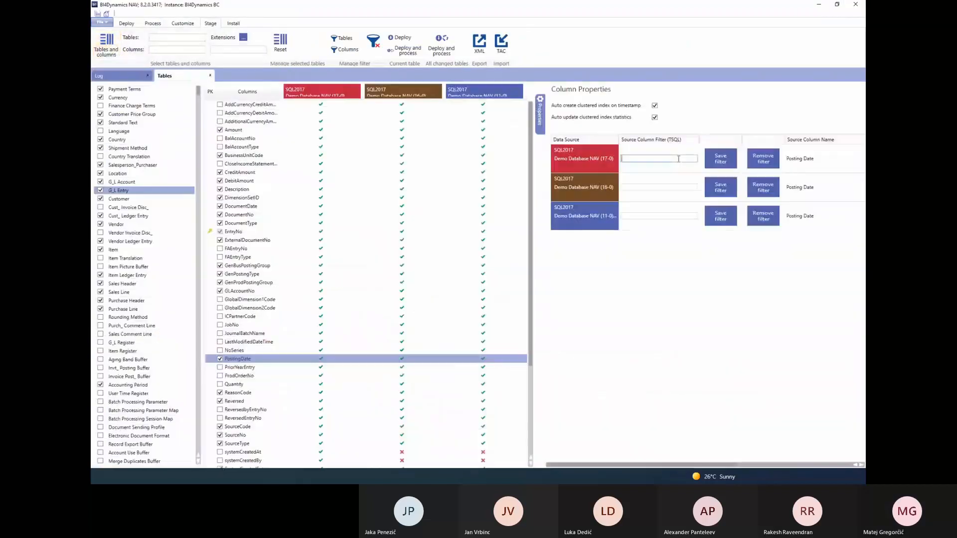
text(>='2021-01-01')
click(662, 187)
key(ctrl+v)
click(662, 216)
key(ctrl+v)
click(720, 159)
click(720, 186)
click(720, 216)
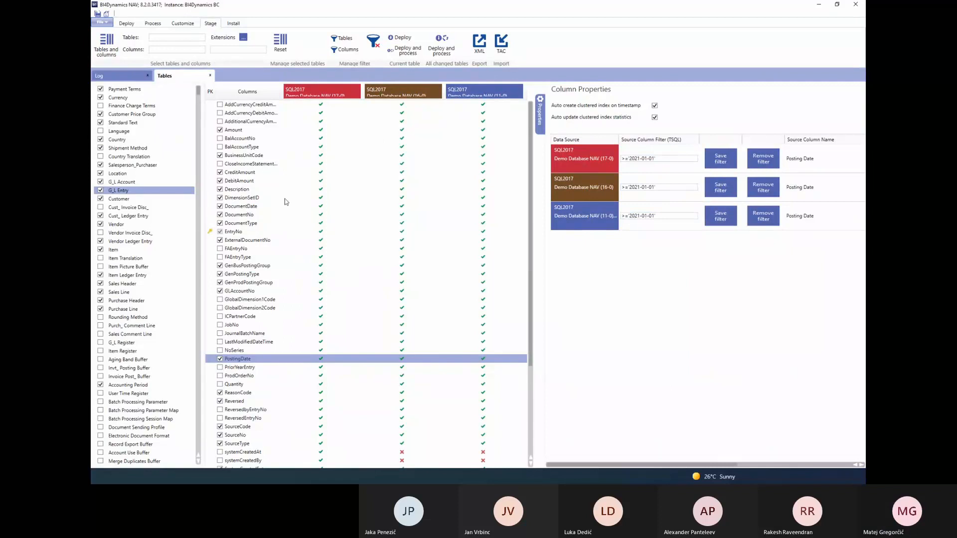
Deploy the current G_L Entry stage table and open the log
scroll(286, 202, down, 5)
click(249, 291)
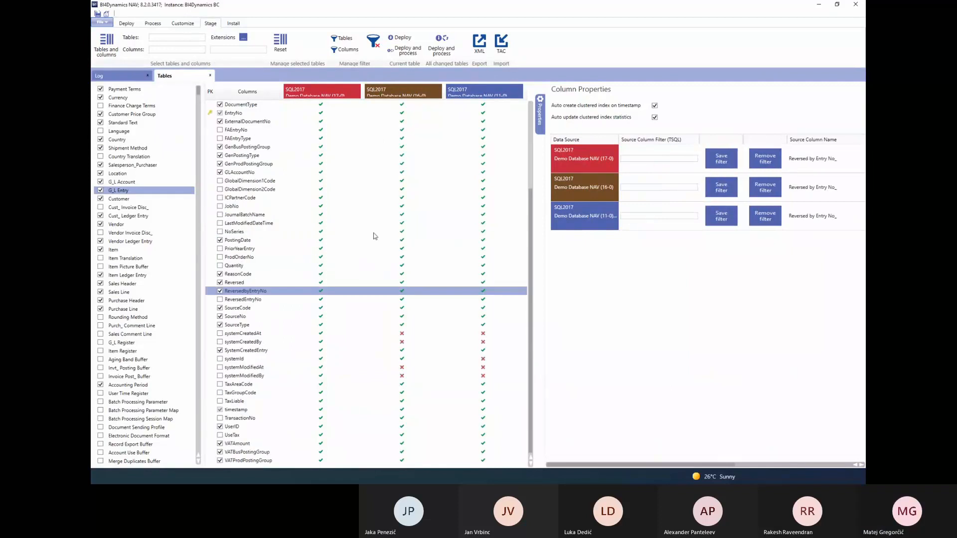
click(400, 38)
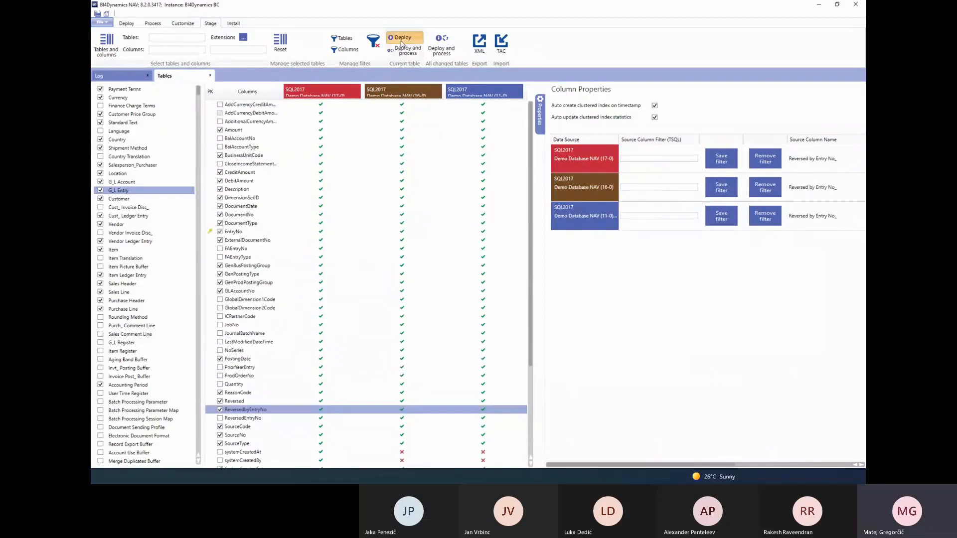
click(132, 77)
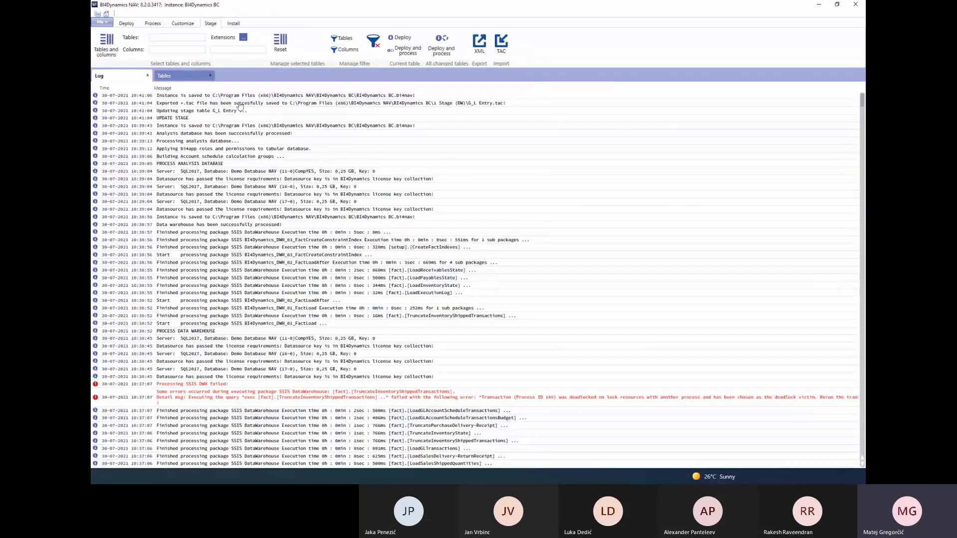
click(103, 23)
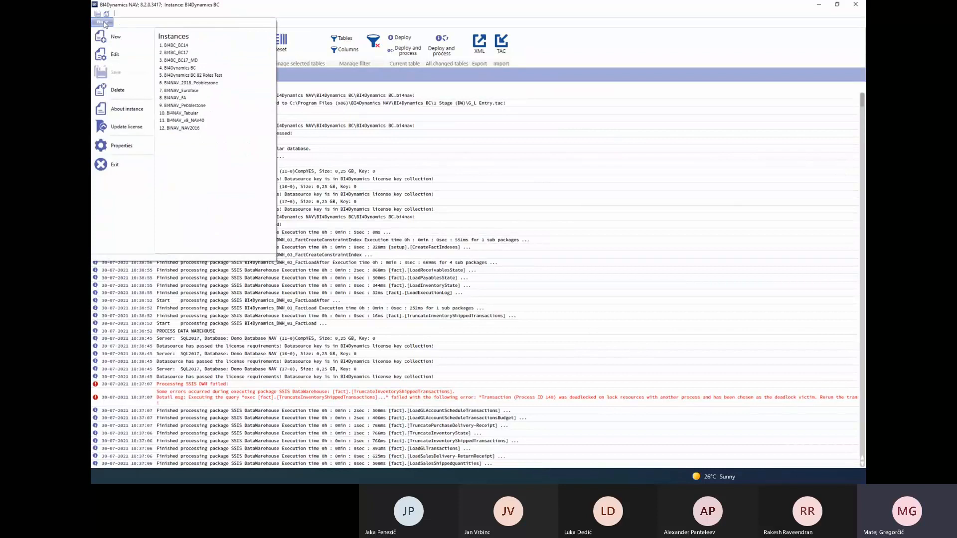
click(105, 23)
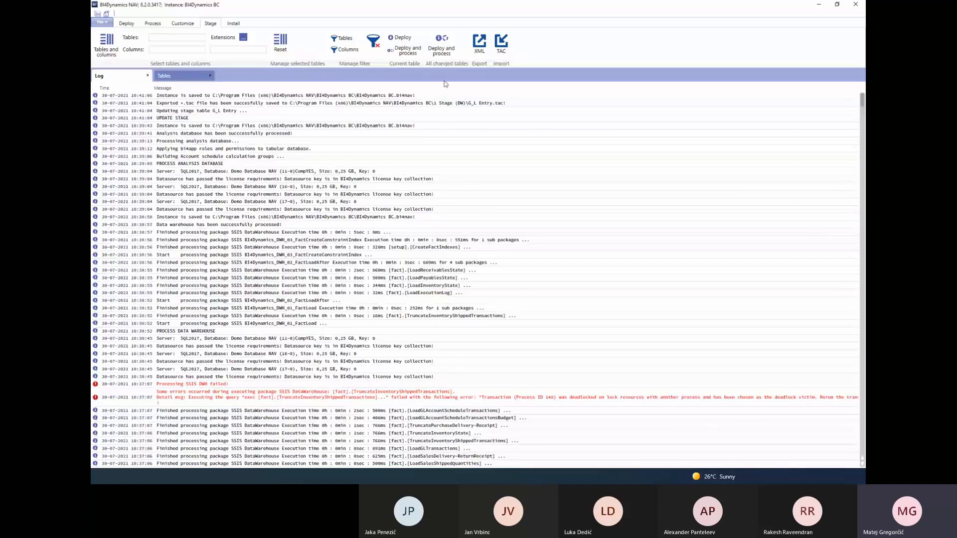
Open the G_L Entry TAC file from the 1 Stage (DW) folder in Notepad++, decline the update and maximize the window
key(alt+Tab)
scroll(464, 235, down, 8)
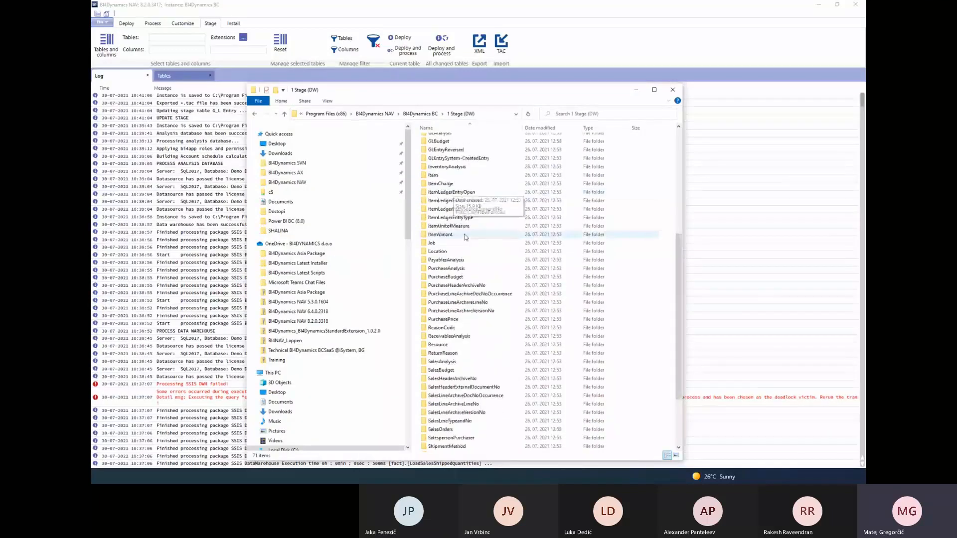
scroll(465, 237, down, 4)
drag(481, 95, 458, 80)
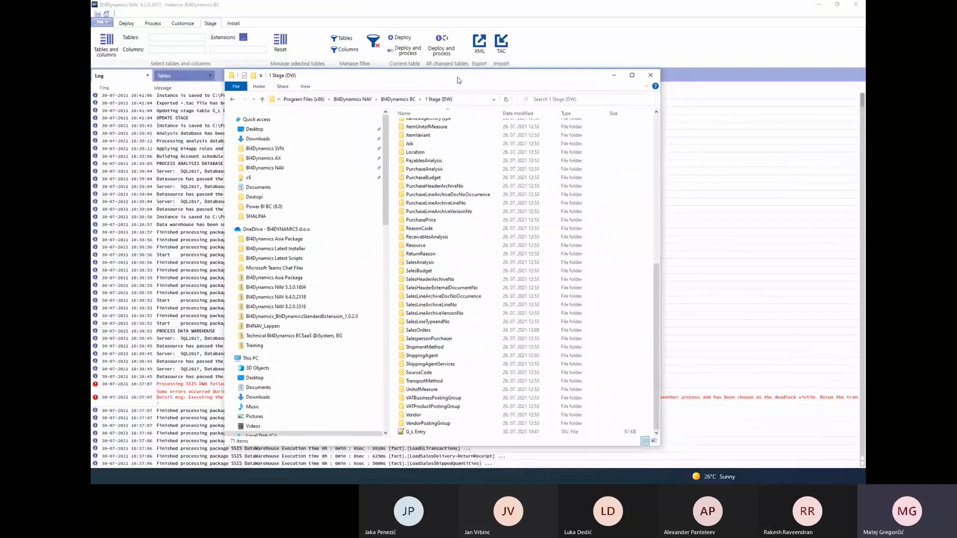
click(413, 432)
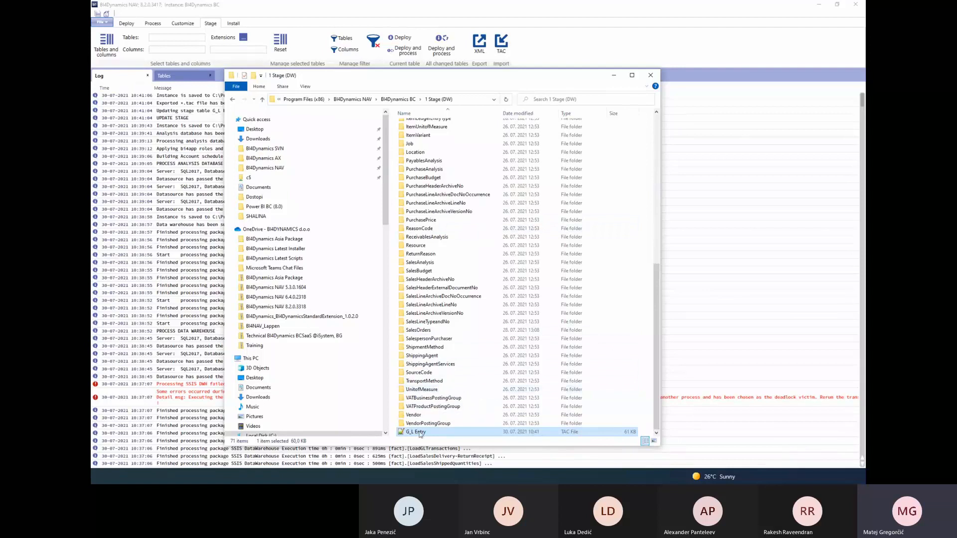
right_click(419, 434)
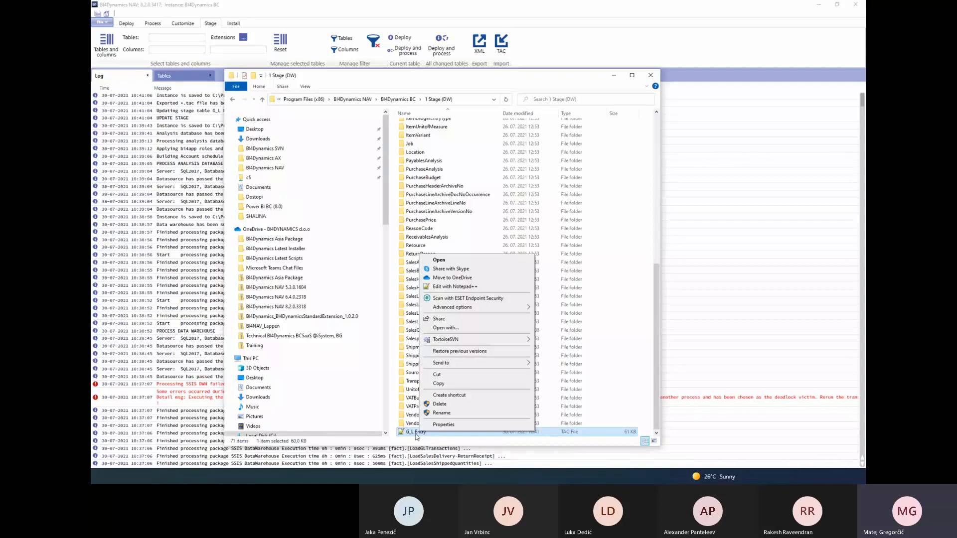
click(454, 287)
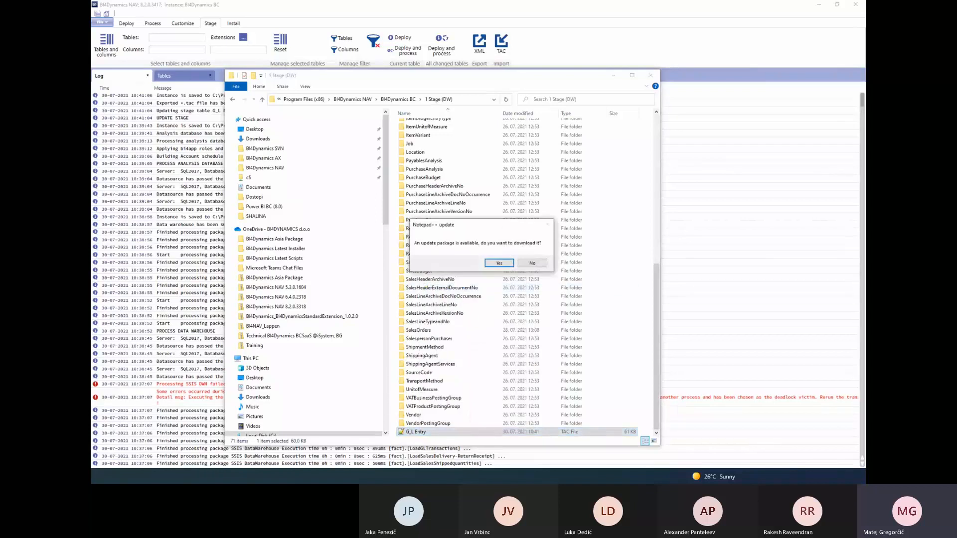
click(532, 262)
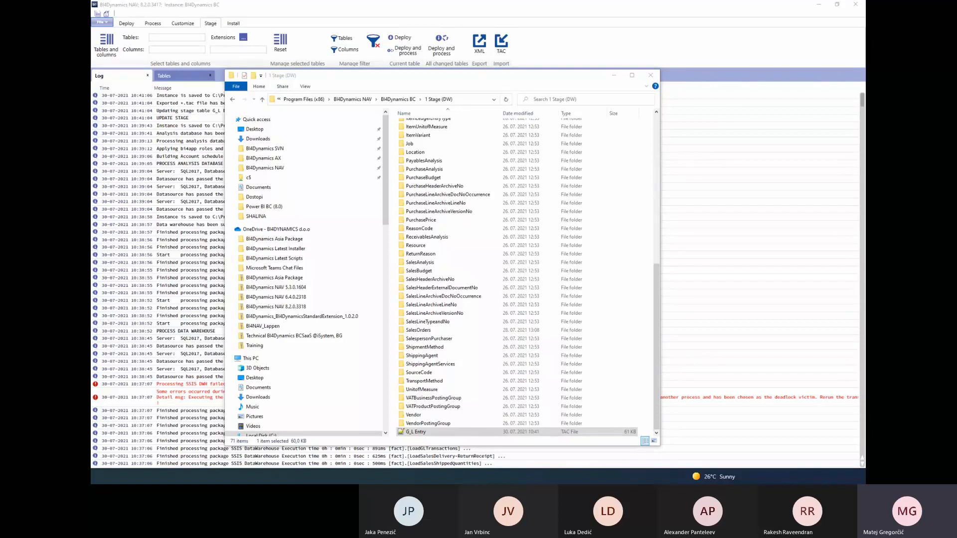
drag(955, 44, 450, 83)
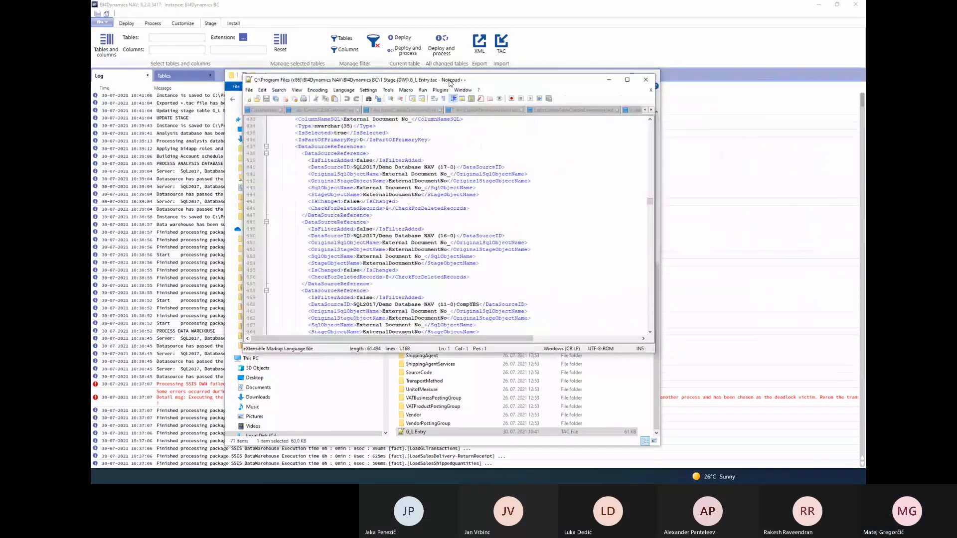
double_click(485, 80)
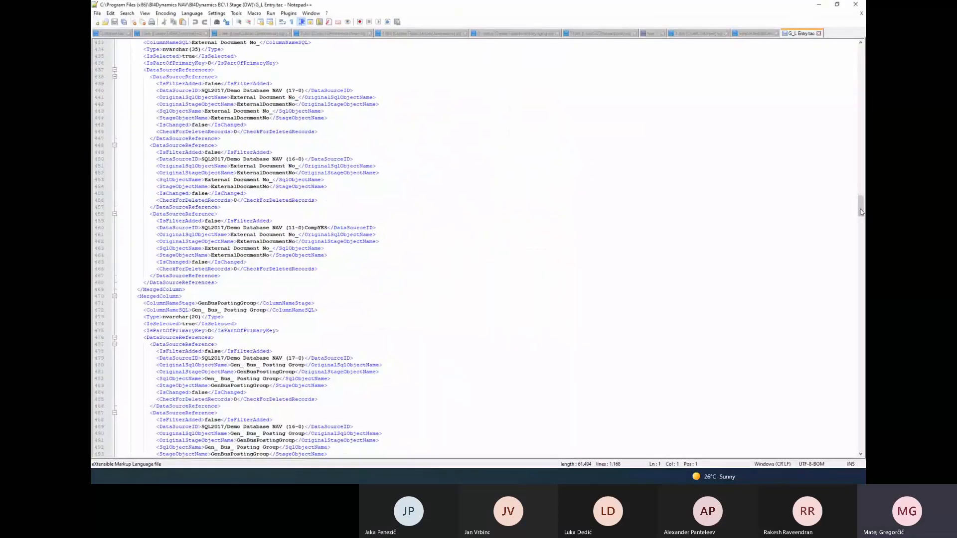
Search the G_L Entry TAC file for 2021 to locate the posting date filters
drag(861, 212, 861, 50)
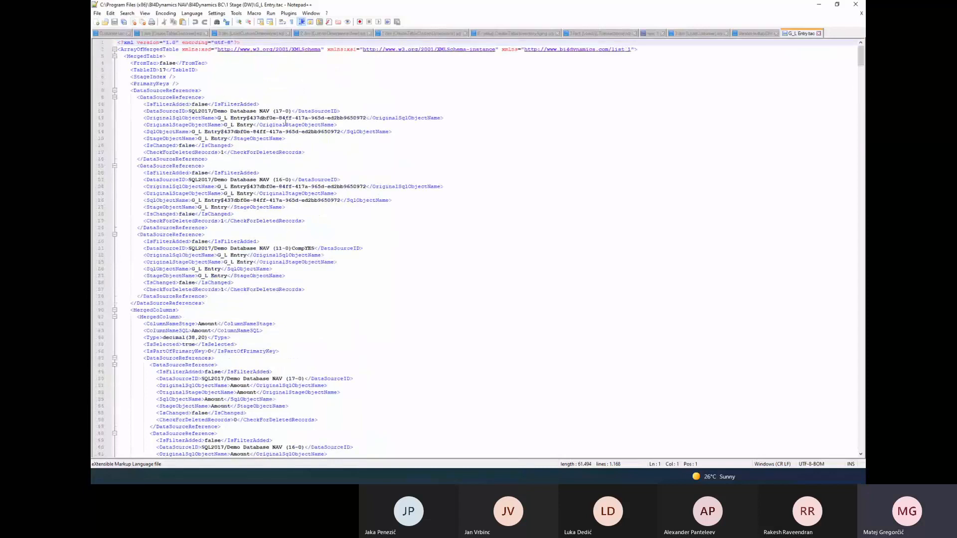
double_click(285, 123)
key(ctrl+f)
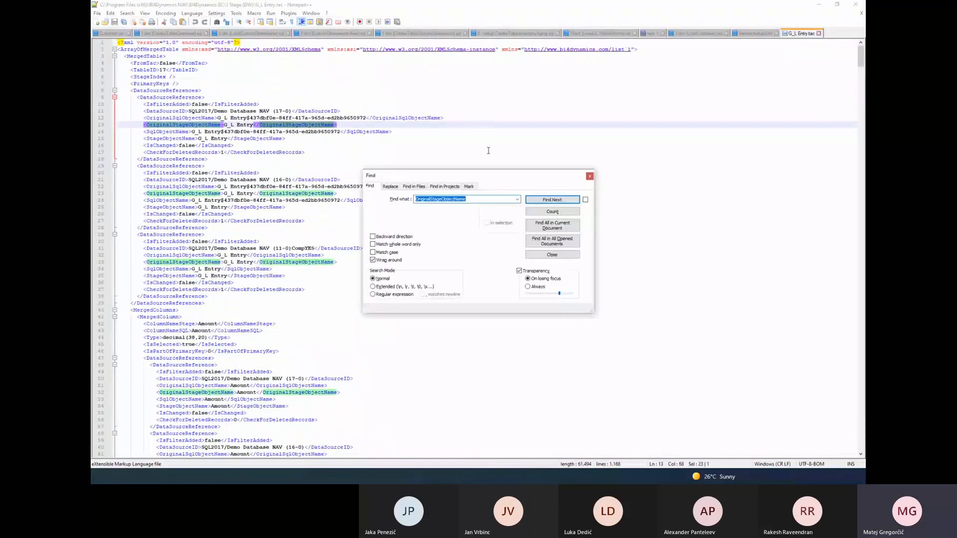
text(2021)
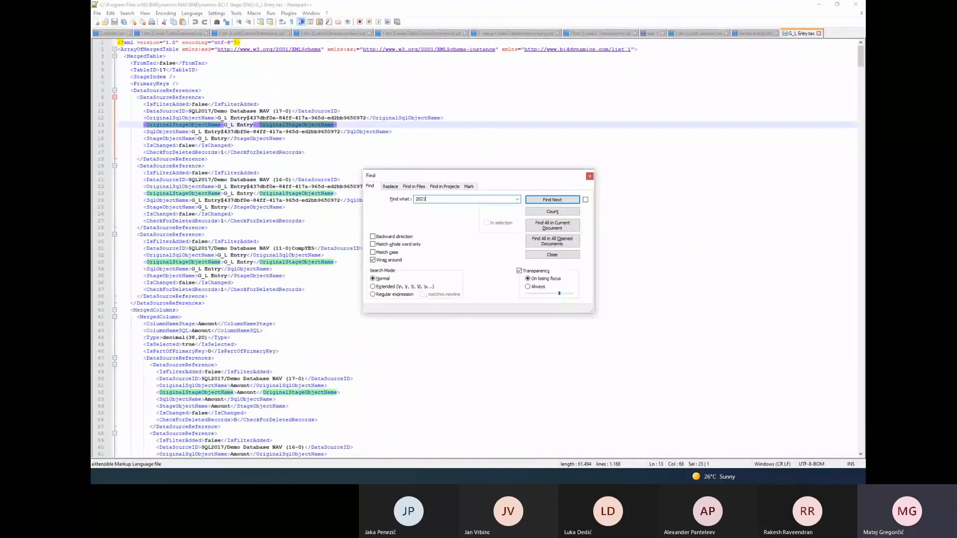
key(Return)
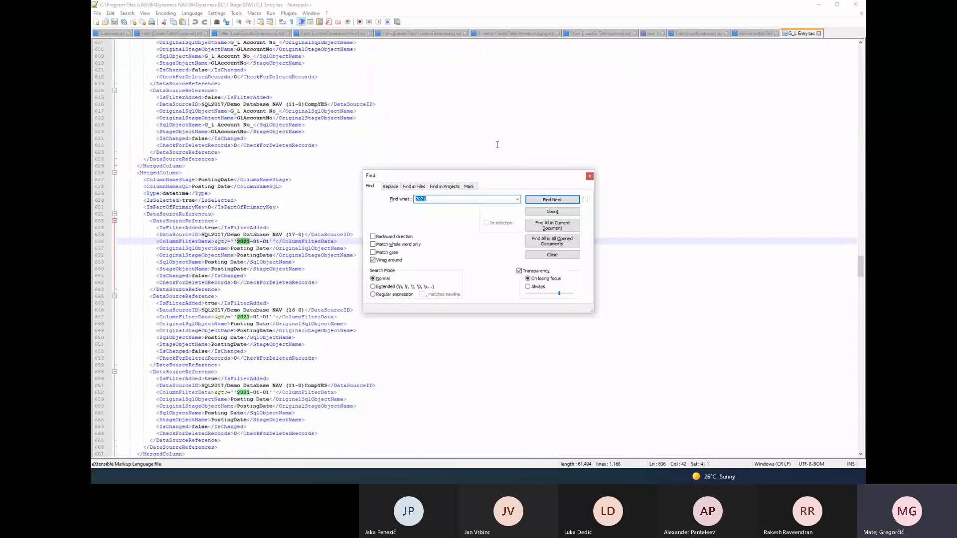
drag(491, 175, 584, 175)
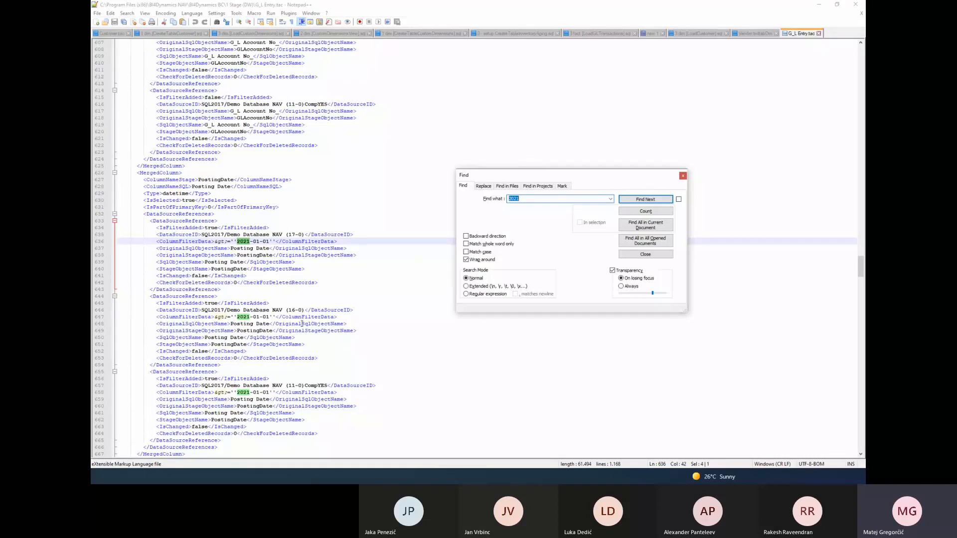
Close the search, then minimize Notepad++ and the 1 Stage (DW) folder window to return to BI4Dynamics
click(682, 176)
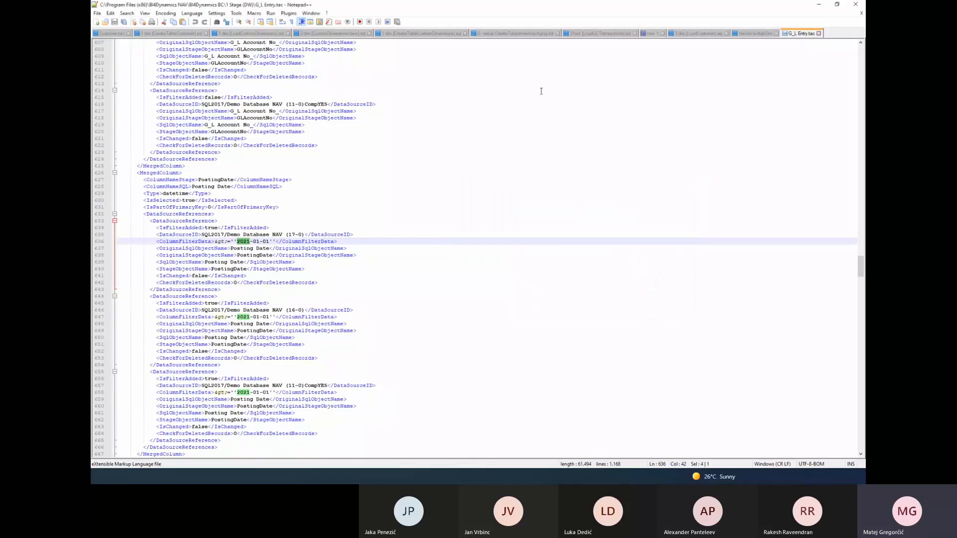
click(817, 6)
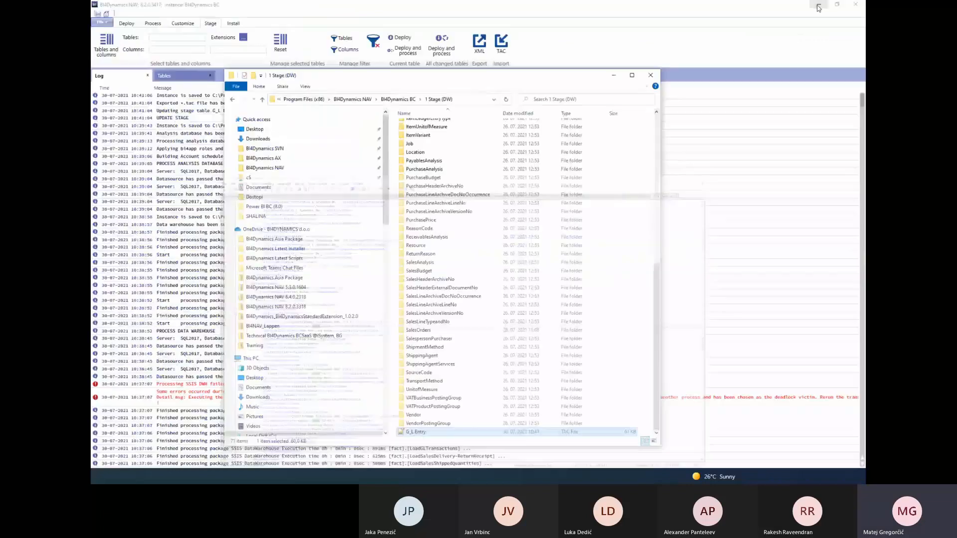
click(615, 77)
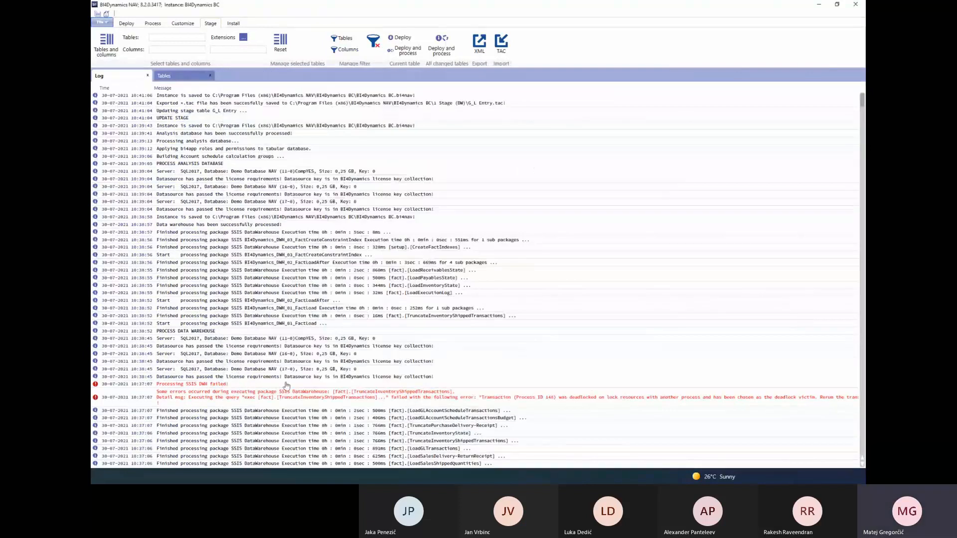
click(286, 476)
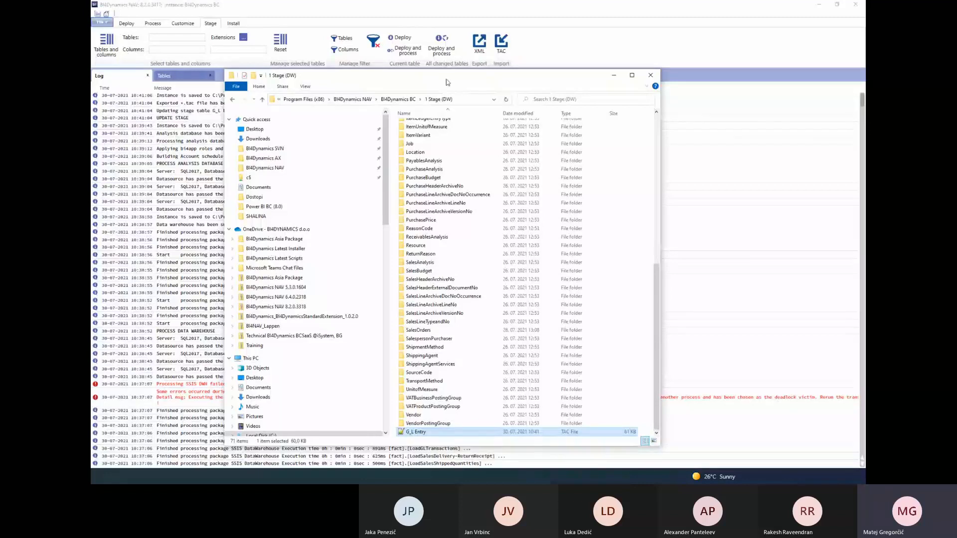
click(613, 76)
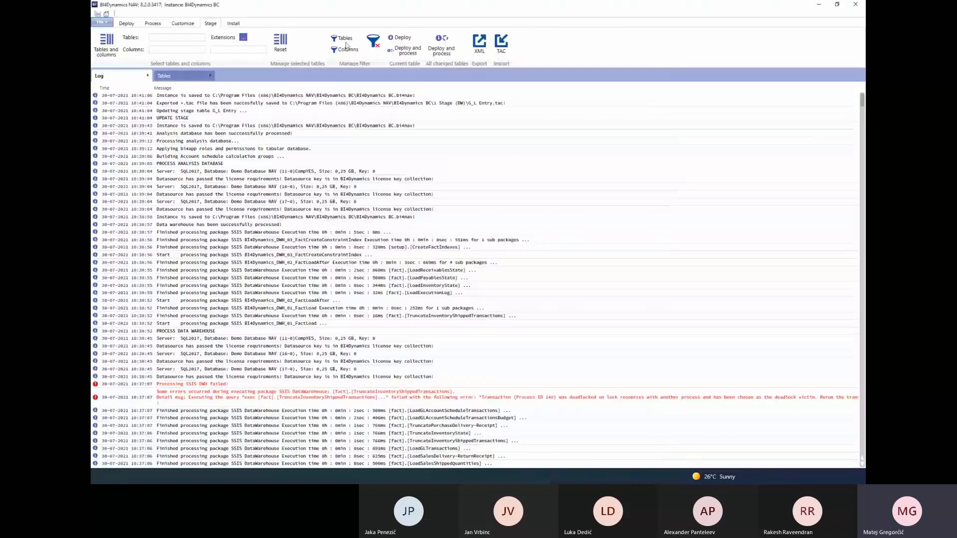
click(126, 24)
click(472, 44)
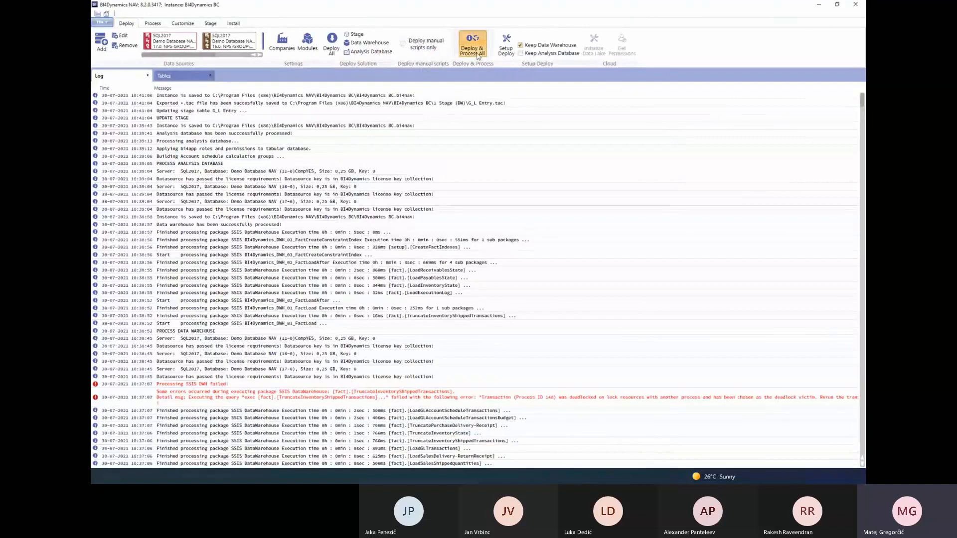
click(506, 268)
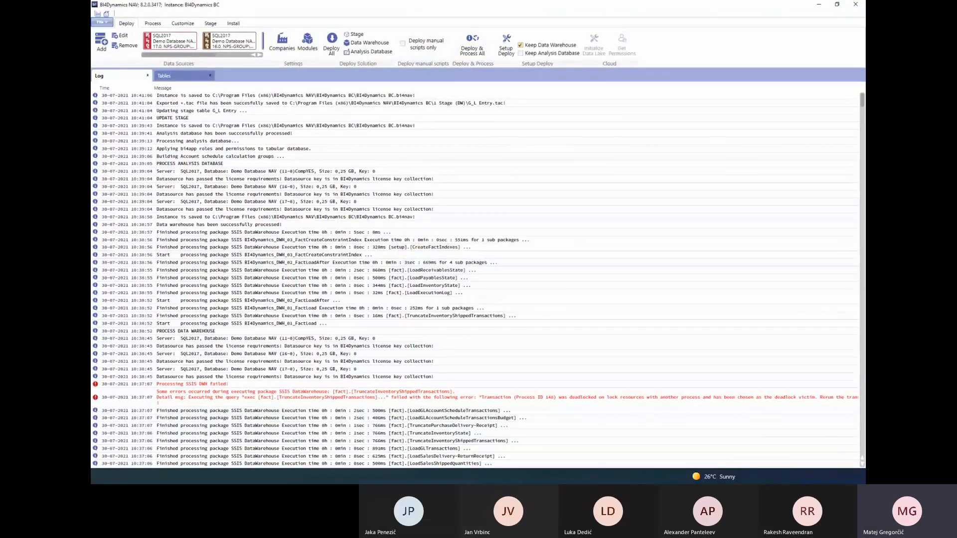
Switch to SQL Server Management Studio and browse the BI4Dynamics BC database tables down to the setup and stage groups
key(alt+Tab)
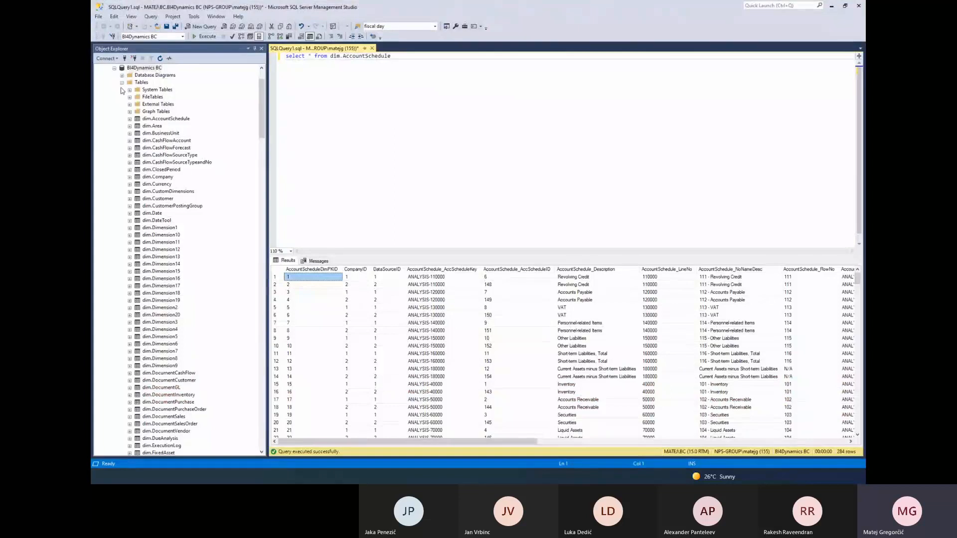
click(166, 140)
scroll(157, 228, down, 20)
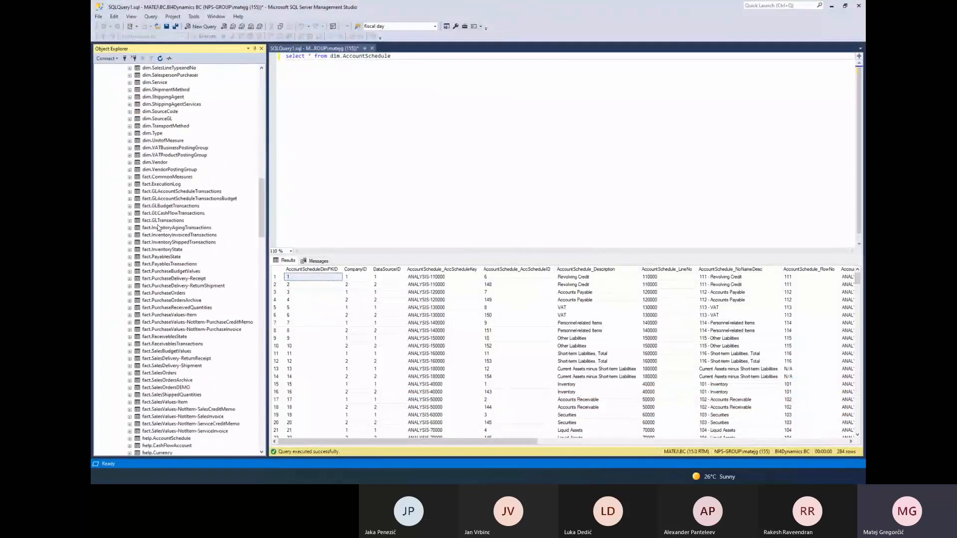
scroll(168, 128, down, 2)
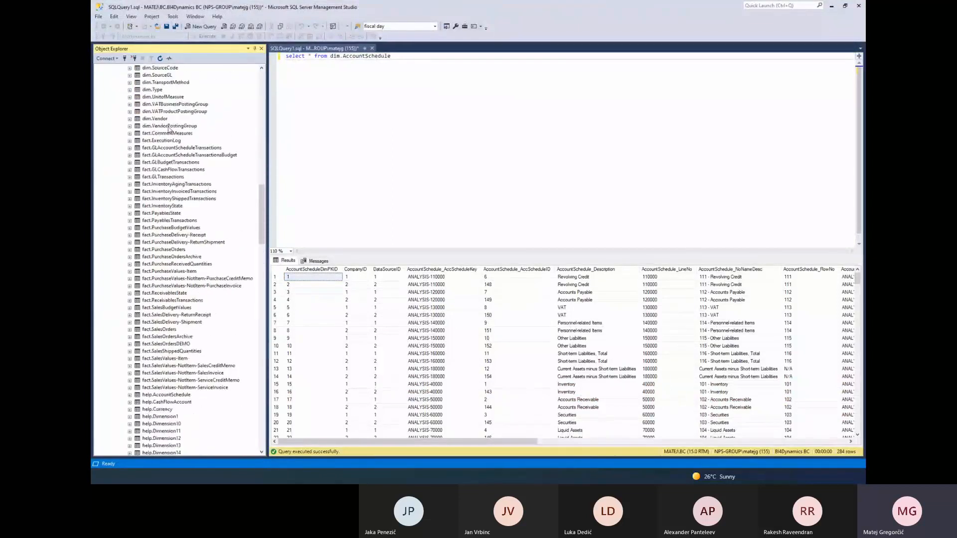
scroll(168, 129, down, 12)
scroll(160, 247, down, 8)
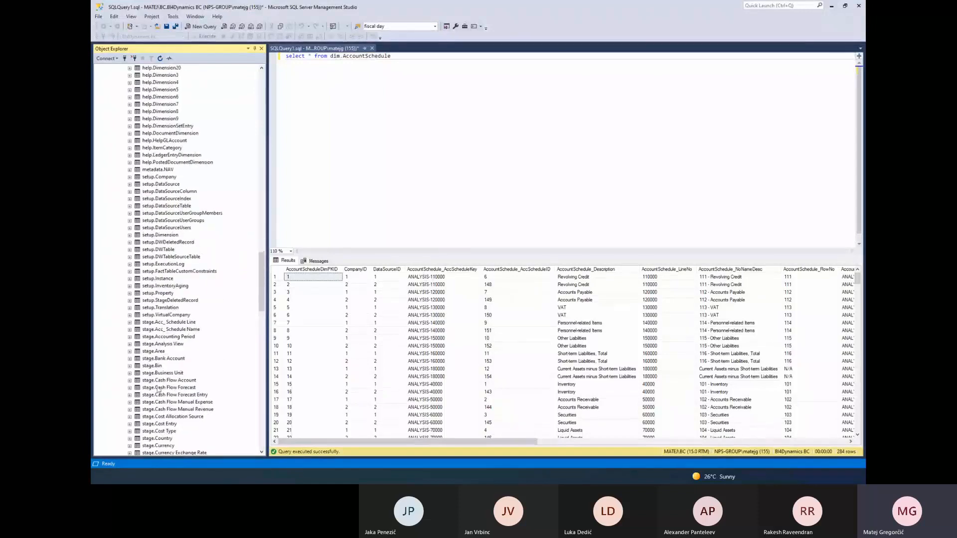
click(158, 388)
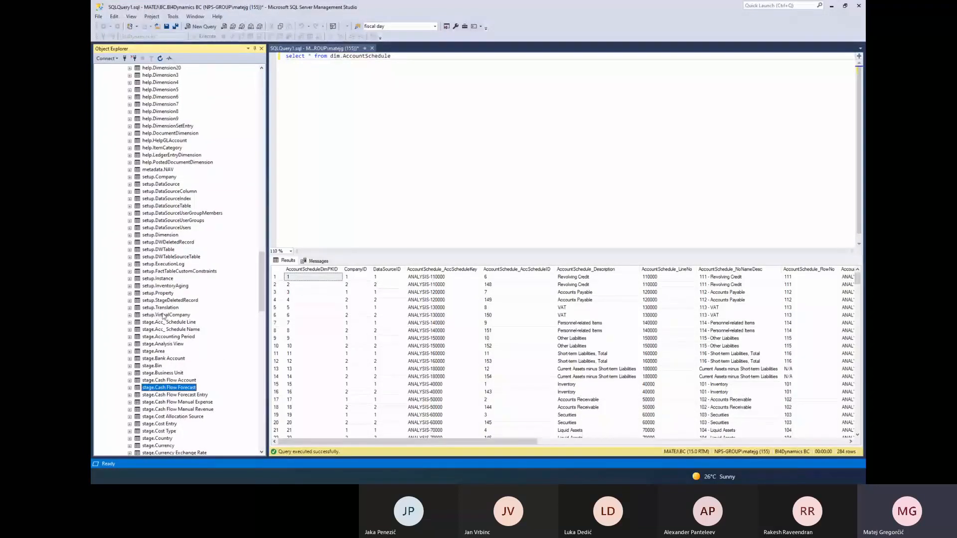
click(167, 236)
click(160, 177)
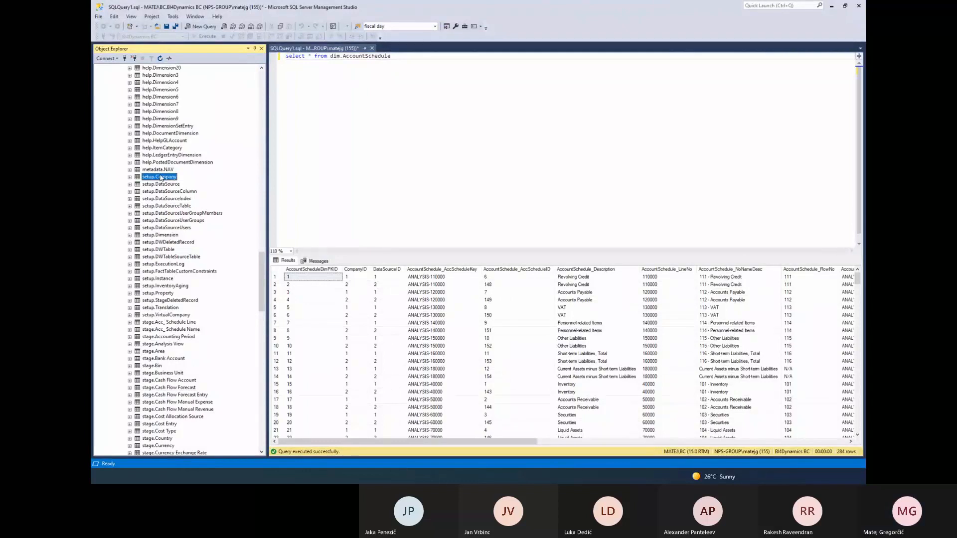
click(160, 235)
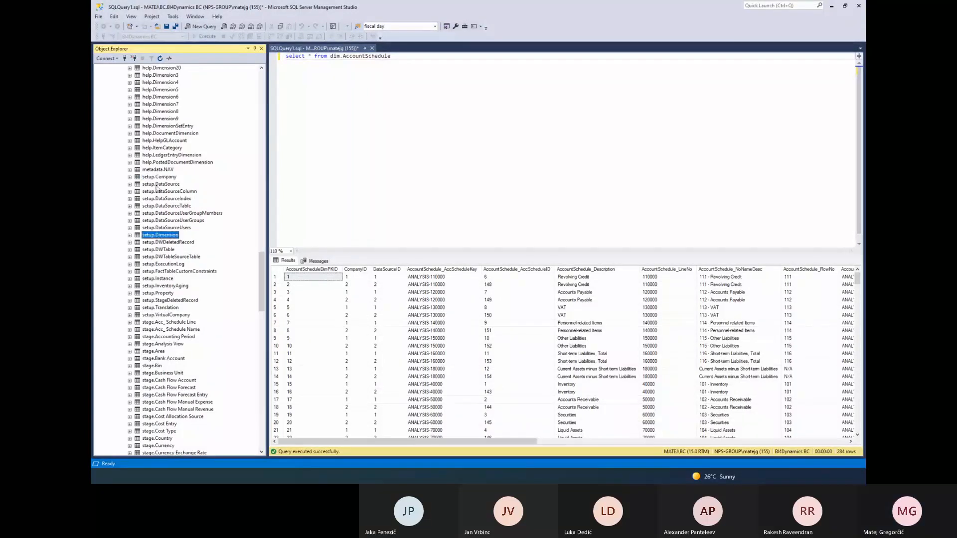
click(164, 178)
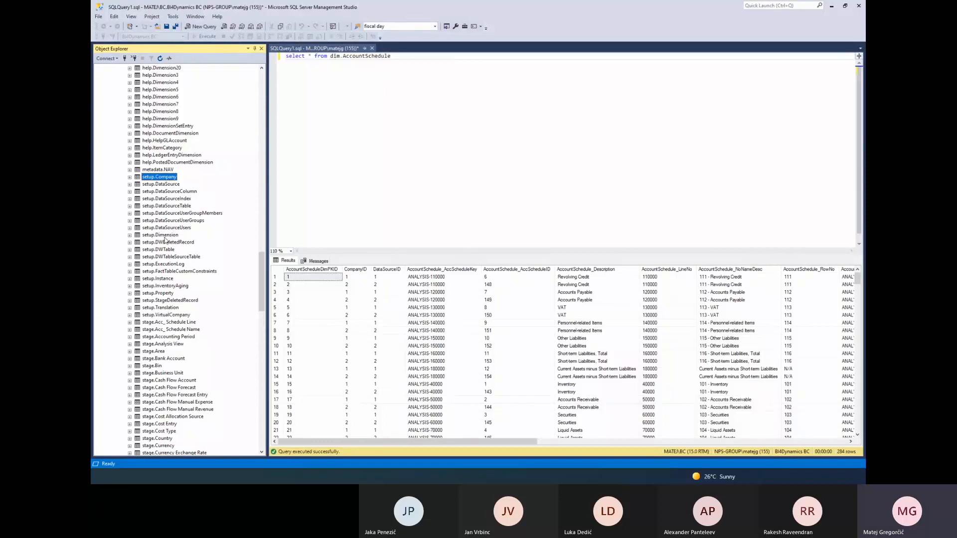
Query the top 1000 rows of the setup.DataSource table
click(172, 186)
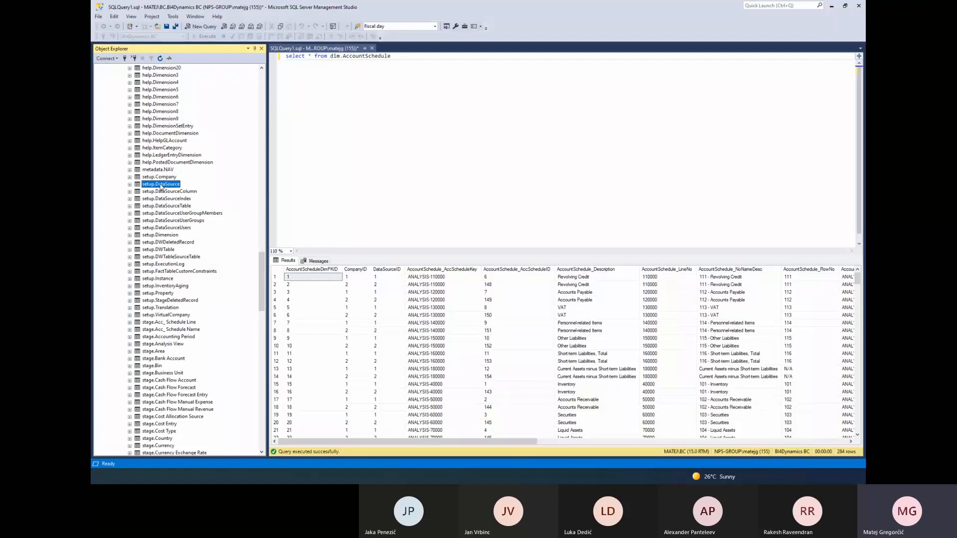
right_click(161, 185)
click(208, 207)
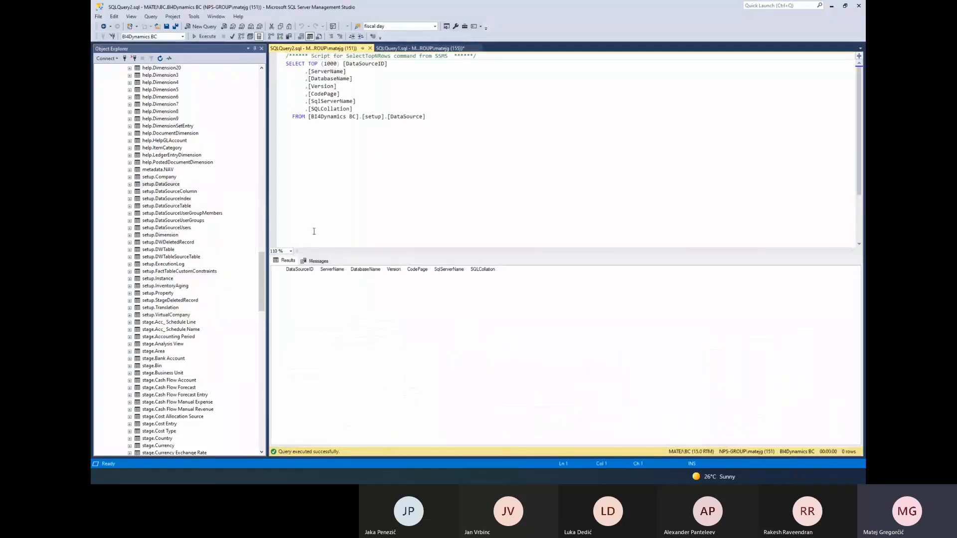
Check the deployment log in BI4Dynamics, return to SQL Server Management Studio and rerun the setup.DataSource query
drag(262, 273, 261, 86)
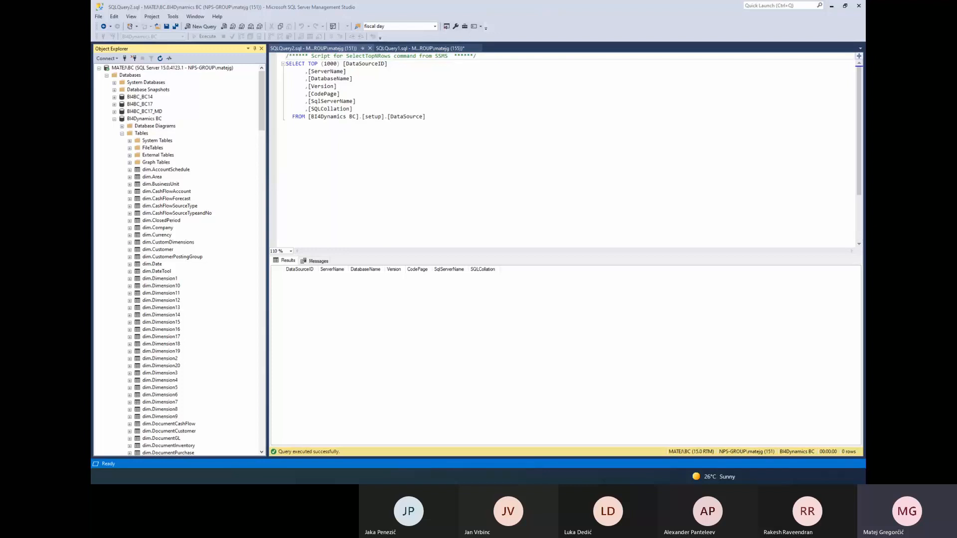
key(alt+Tab)
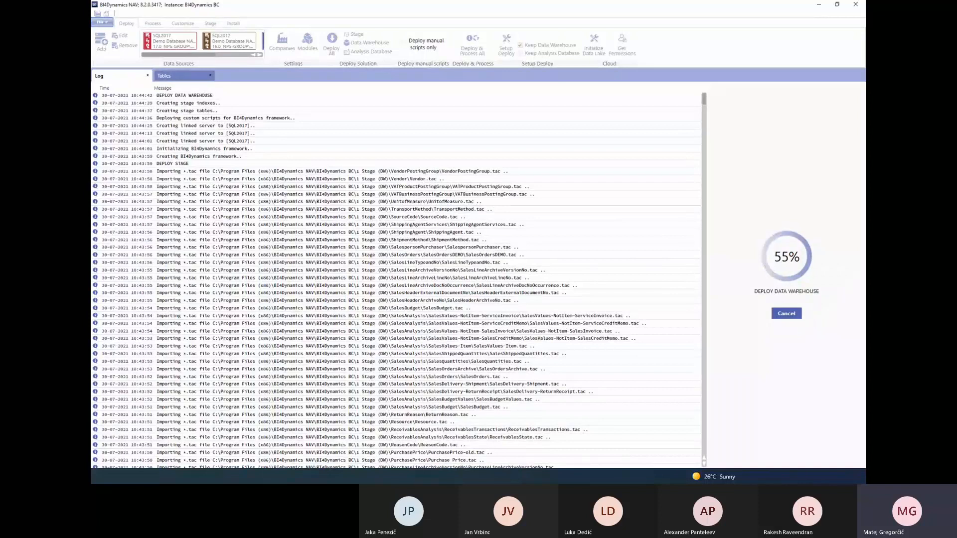
key(alt+Tab)
click(401, 180)
key(F5)
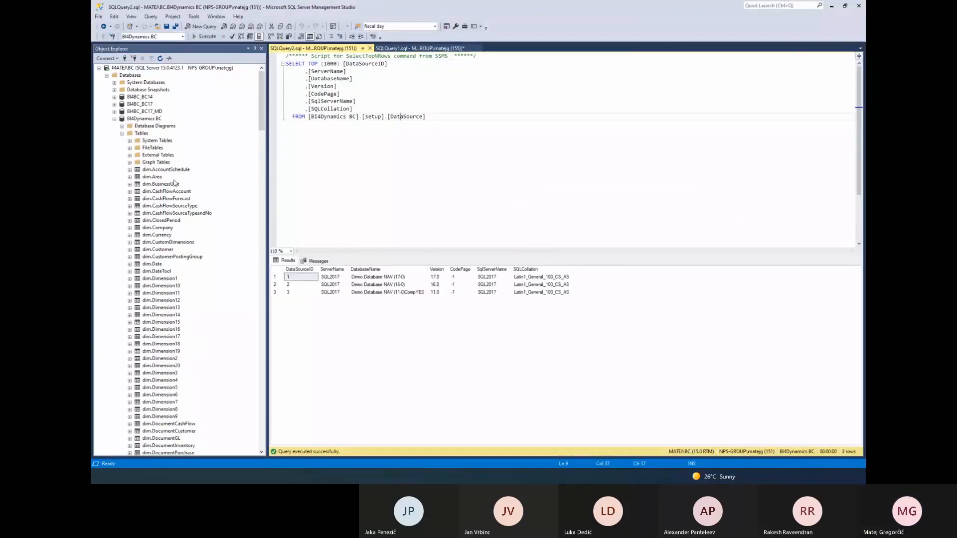
Query the top 1000 rows of the setup.Company table and select the first company name in the results
click(156, 220)
key(s)
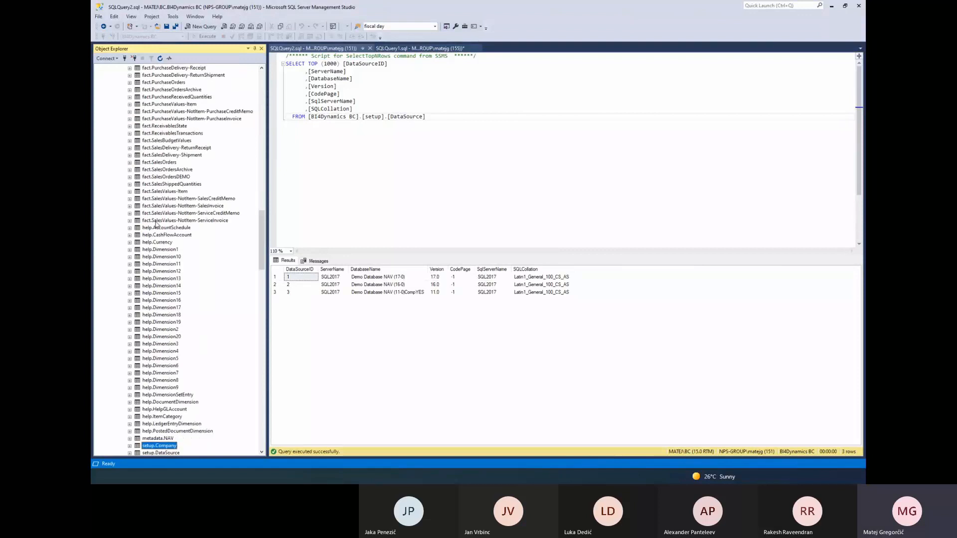
scroll(155, 225, down, 8)
scroll(150, 289, down, 4)
click(161, 192)
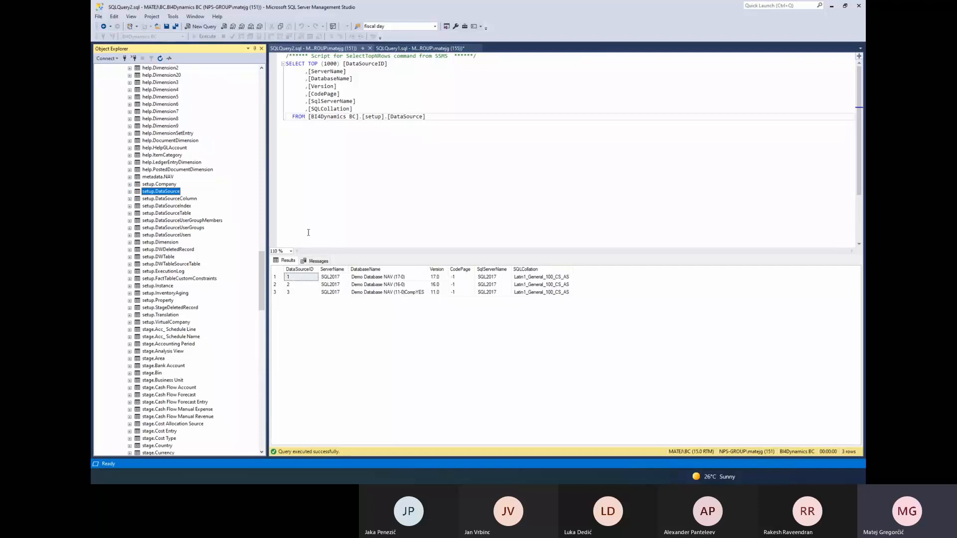
right_click(158, 184)
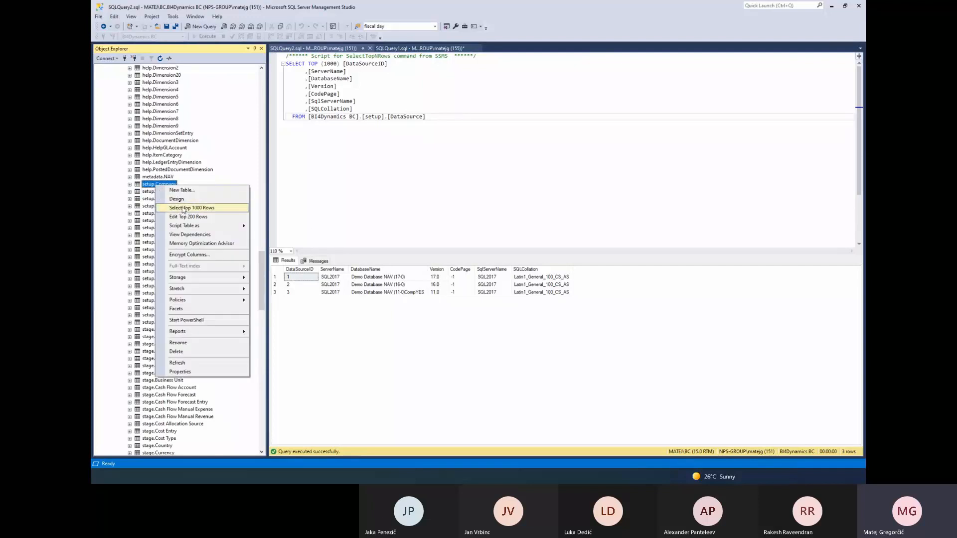
click(182, 210)
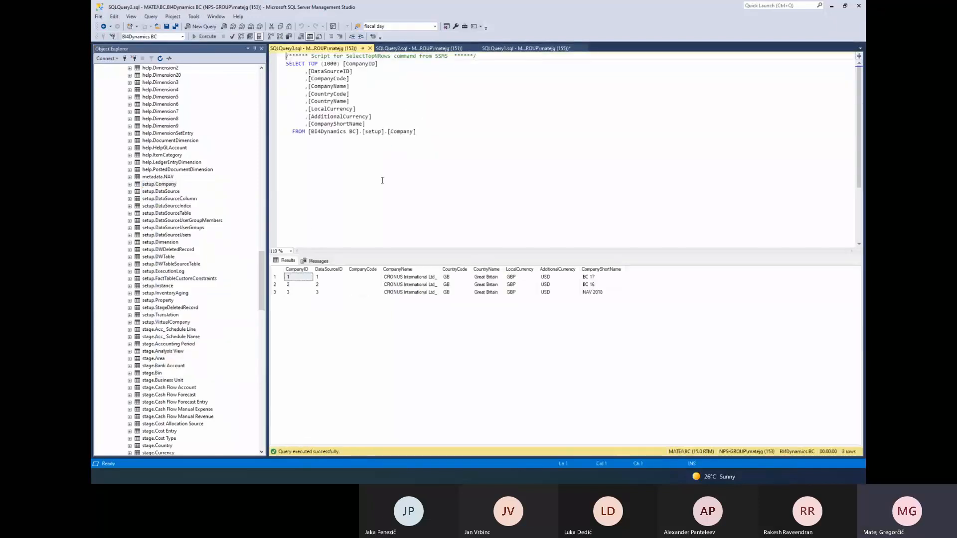
click(425, 278)
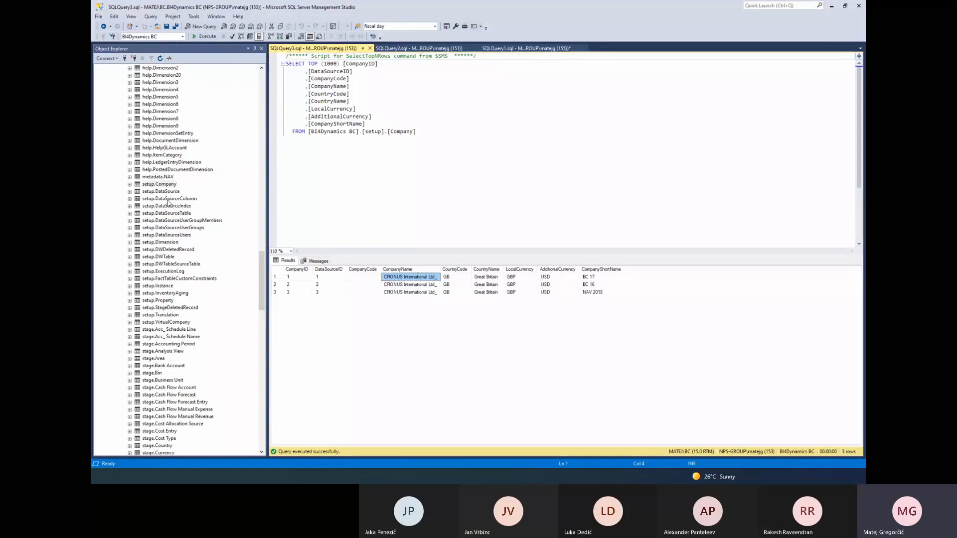
Query the top 1000 rows of the setup.DataSourceColumn table and inspect the ColumnFilterData column
right_click(169, 200)
click(214, 227)
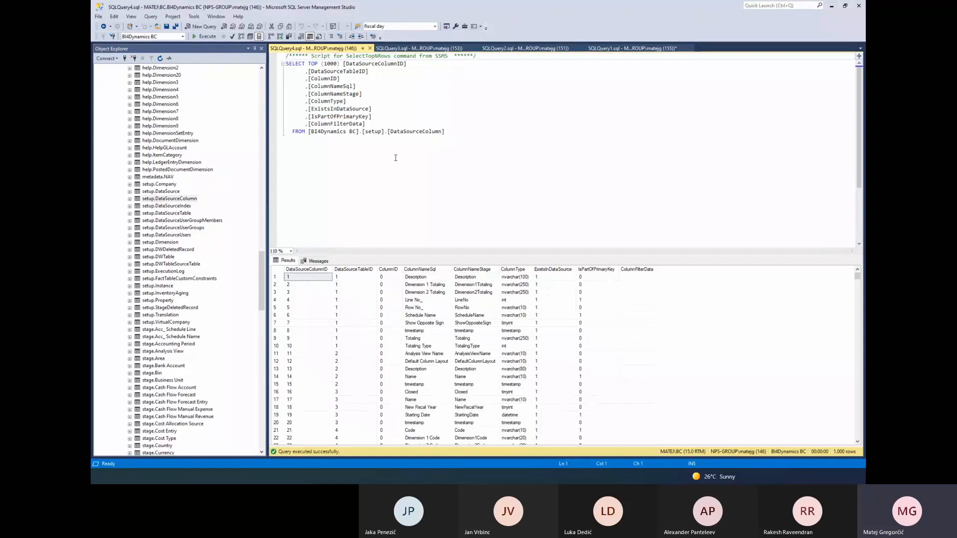
click(644, 271)
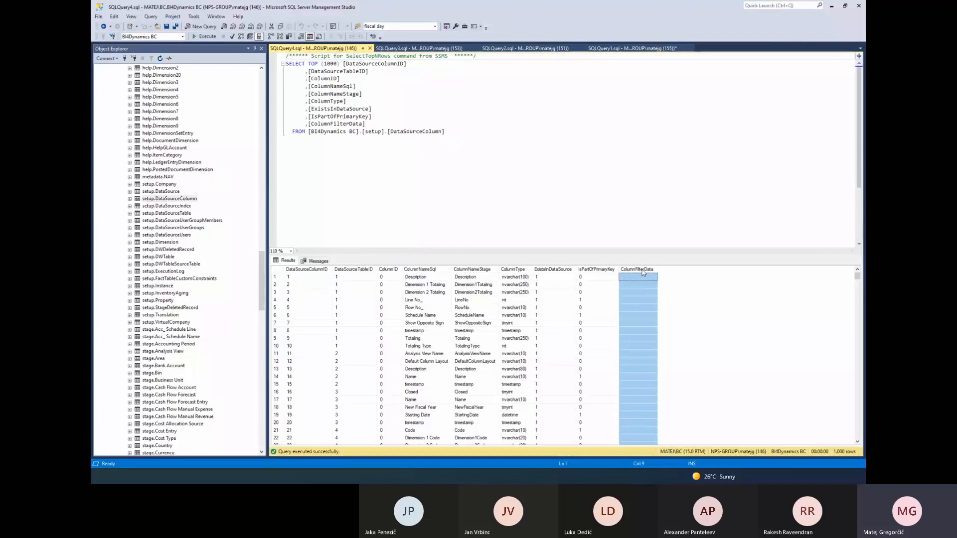
click(642, 276)
Add the condition WHERE ColumnFilterData != '' to the setup.DataSourceColumn query and execute it
click(491, 131)
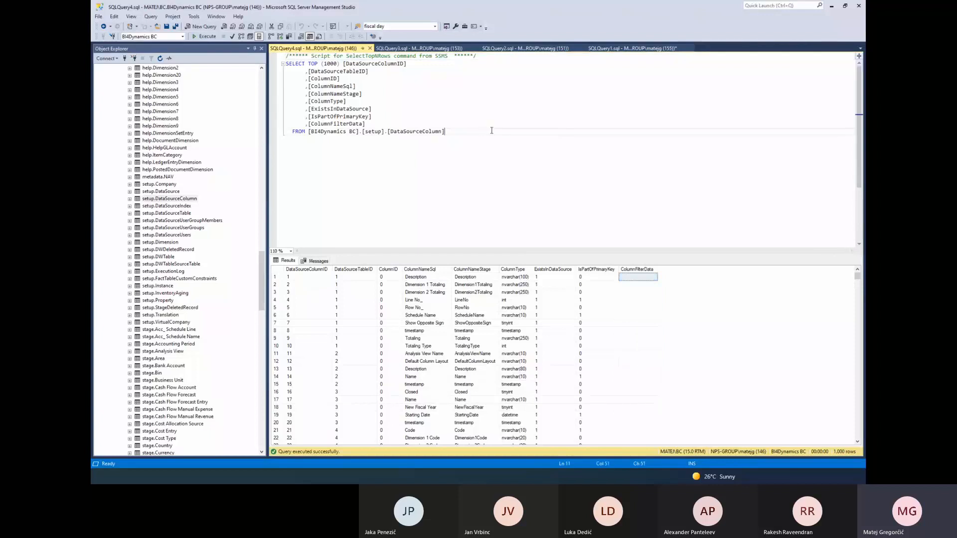
key(Return)
text(WHARE)
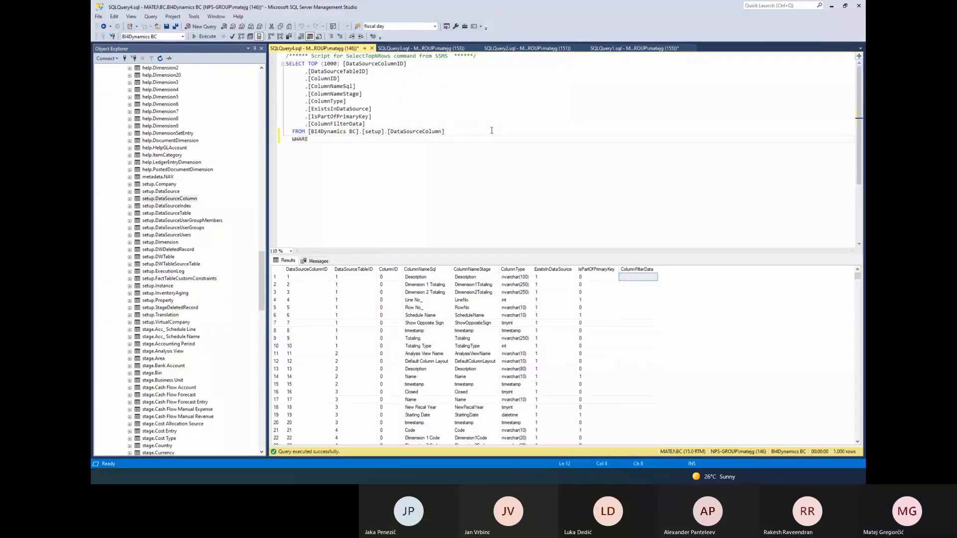
key(BackSpace)
key(BackSpace)
key(BackSpace)
text(ERE Col)
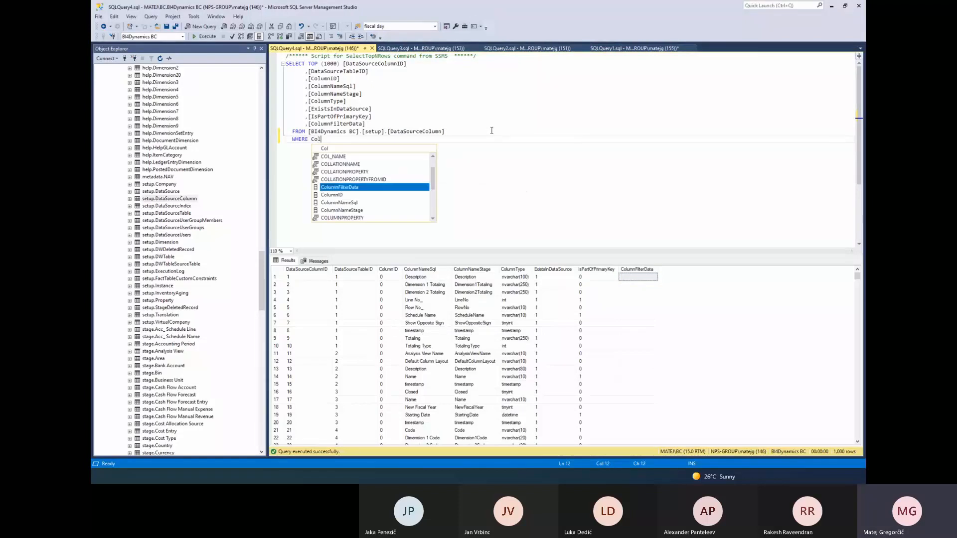
key(Escape)
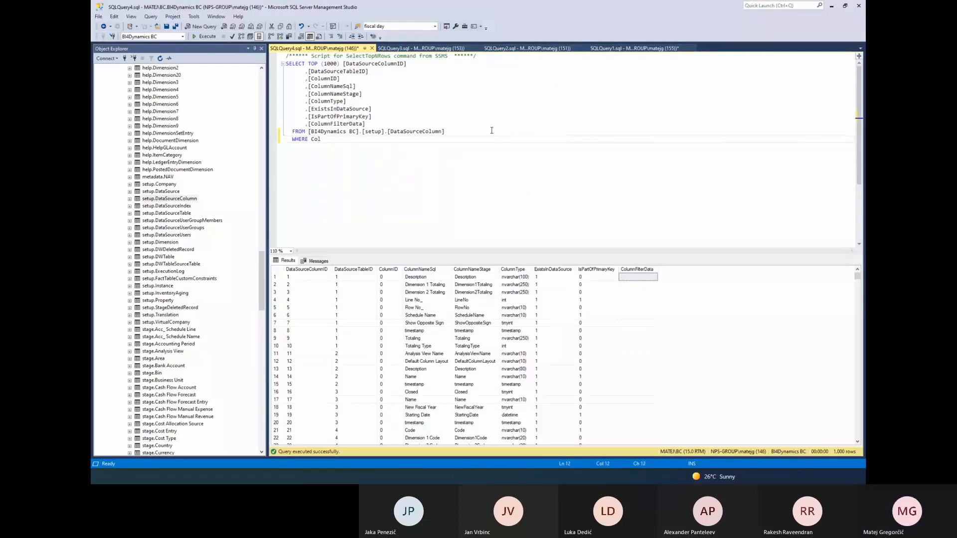
text(umnFilterData)
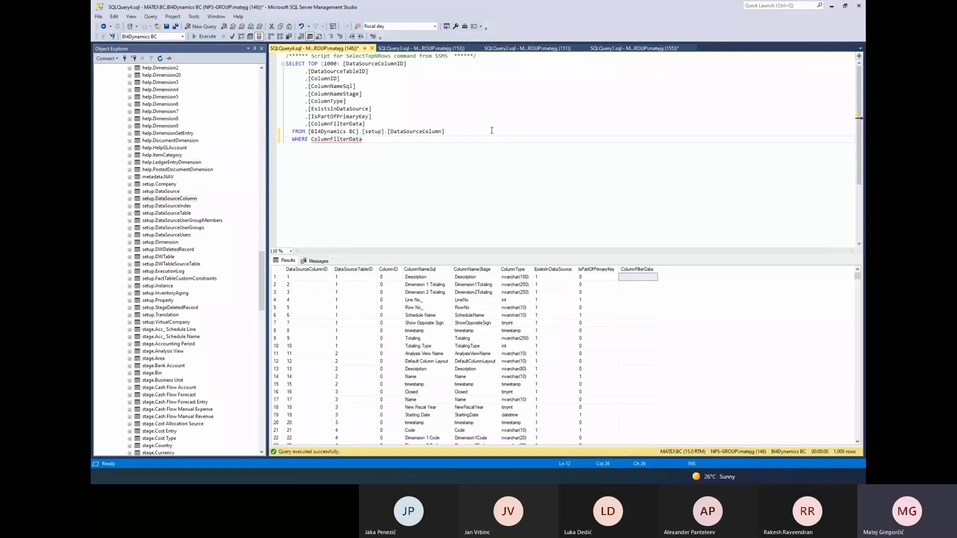
text( !=)
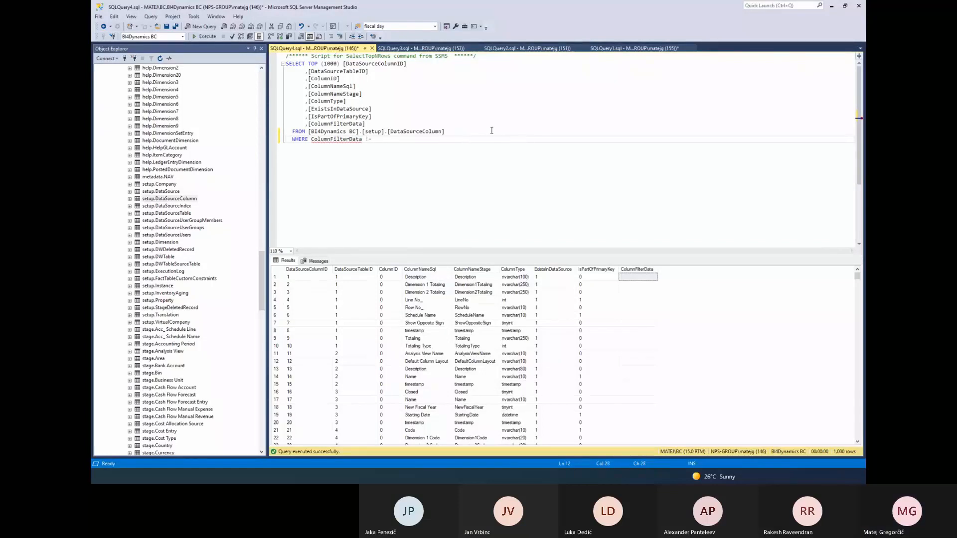
text( '')
key(F5)
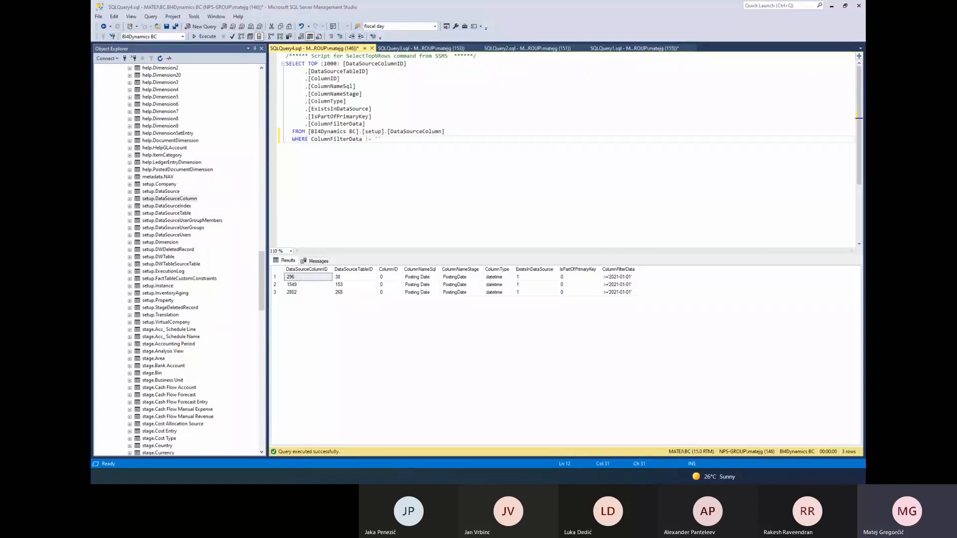
Check the deployment progress in BI4Dynamics, minimize it and query the top 1000 rows of setup.Dimension
key(alt+Tab)
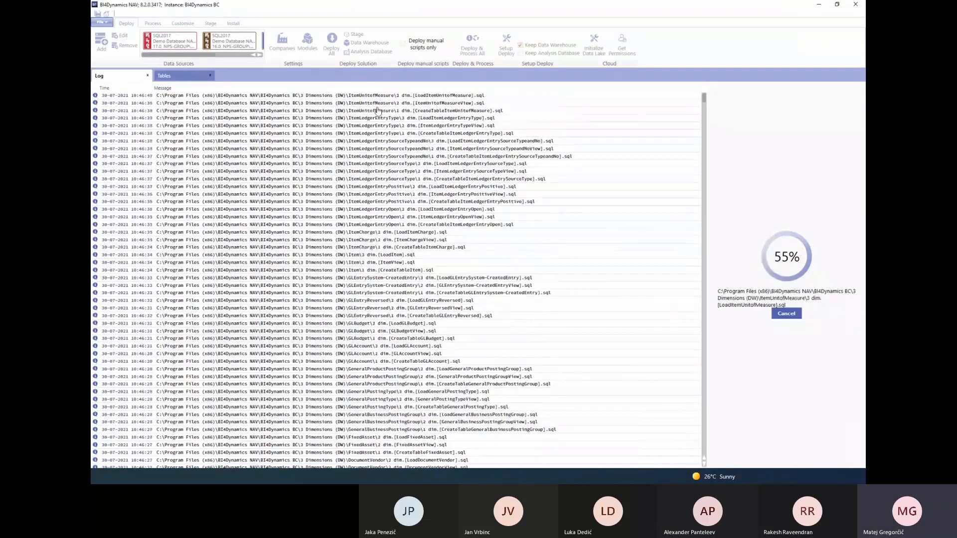
click(818, 6)
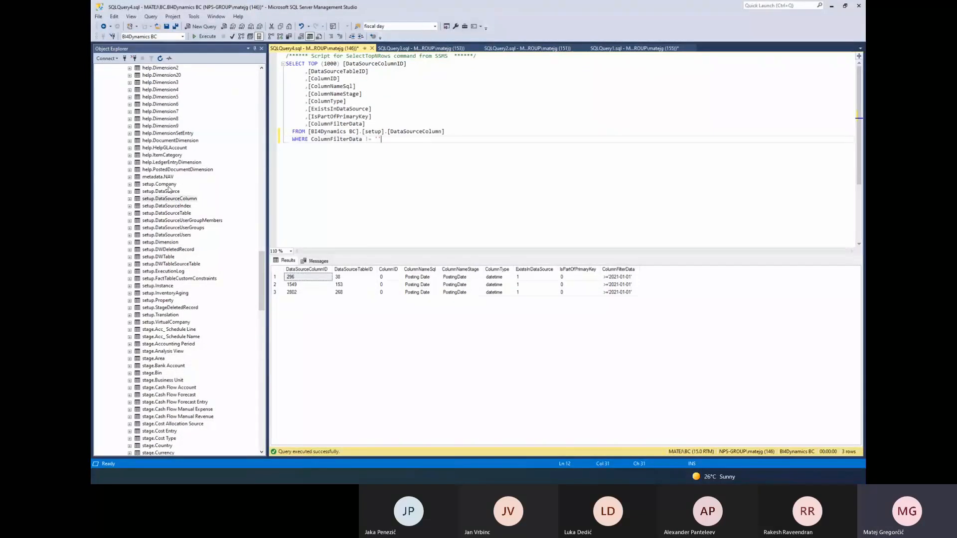
click(169, 192)
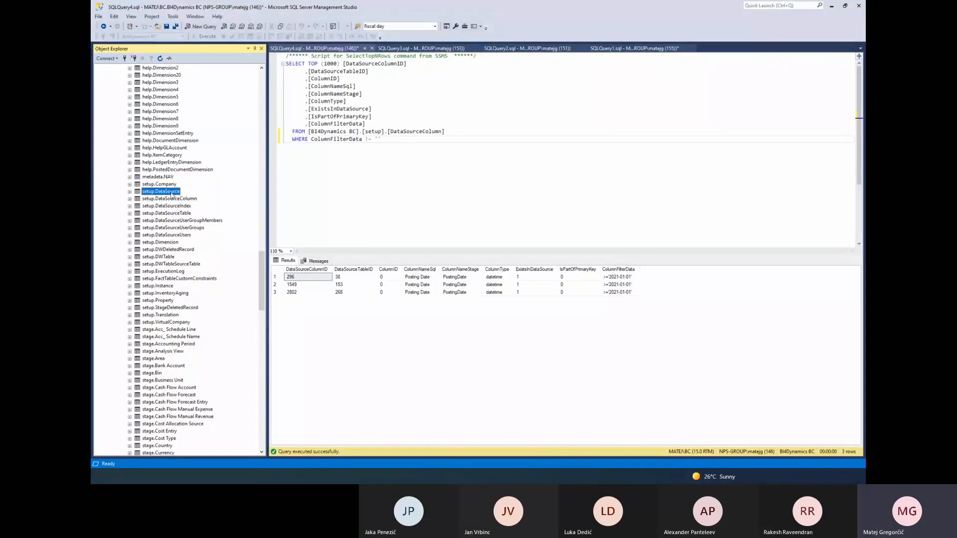
right_click(160, 243)
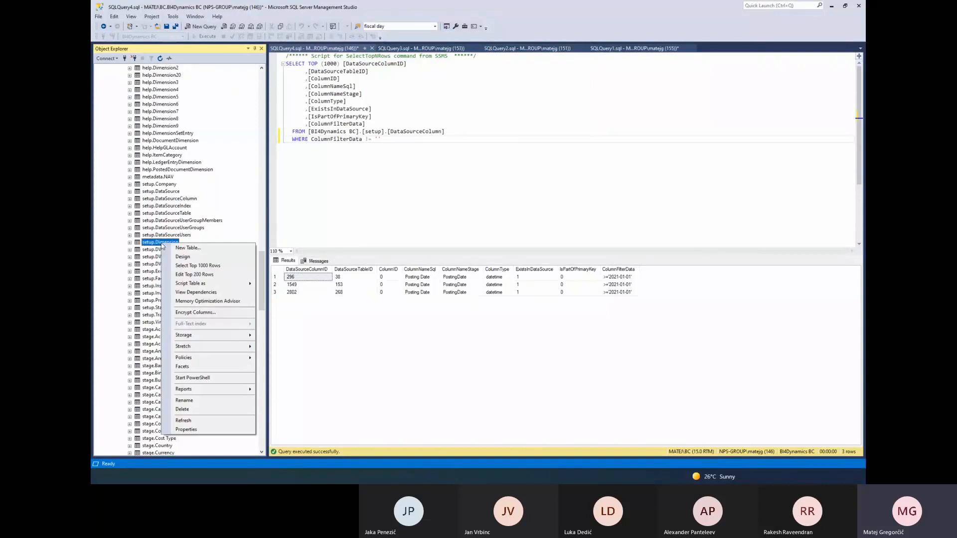
click(200, 265)
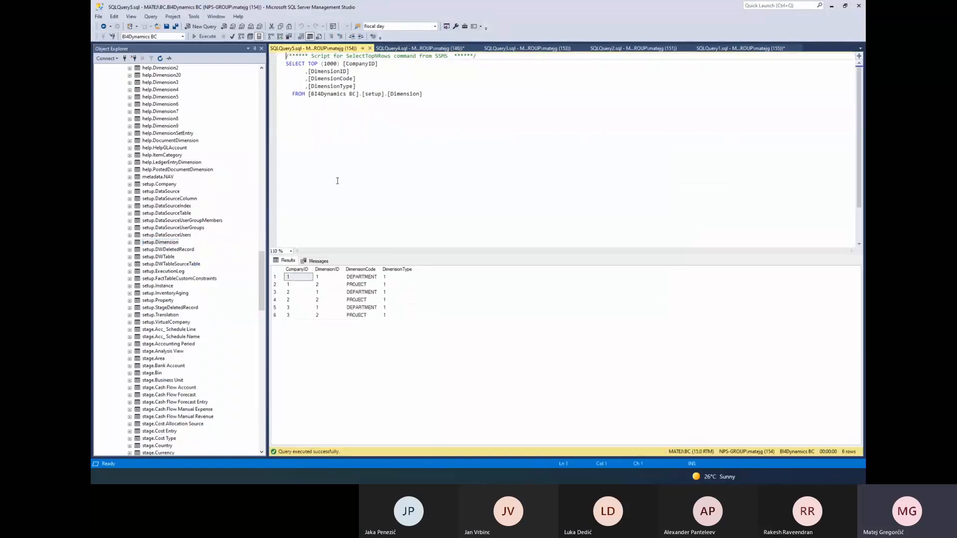
Examine the DEPARTMENT and PROJECT dimension codes in the setup.Dimension results
click(355, 277)
click(360, 284)
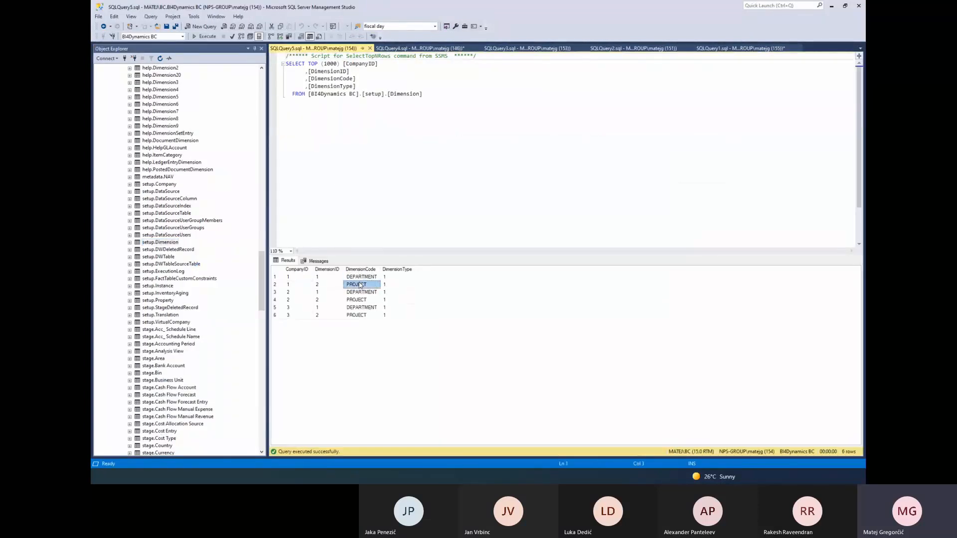
click(368, 277)
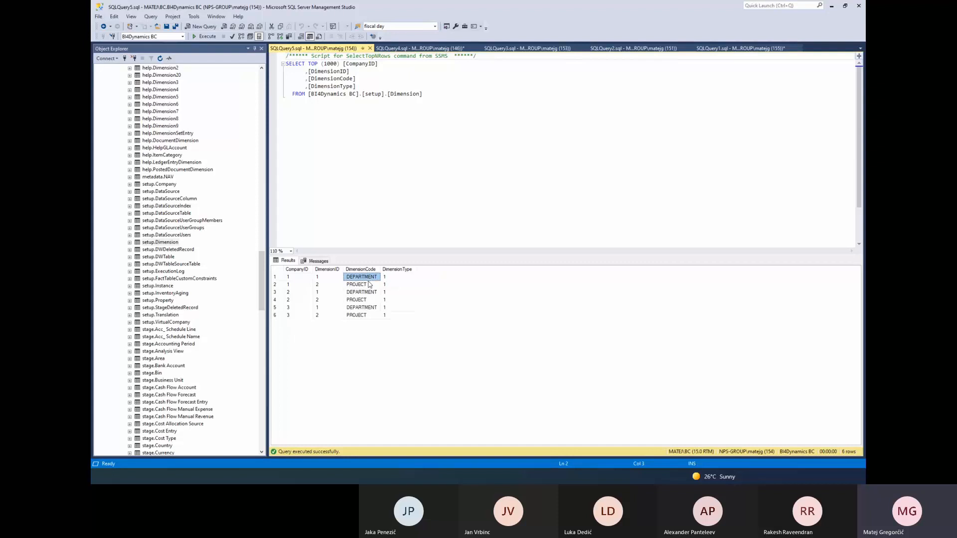
click(363, 292)
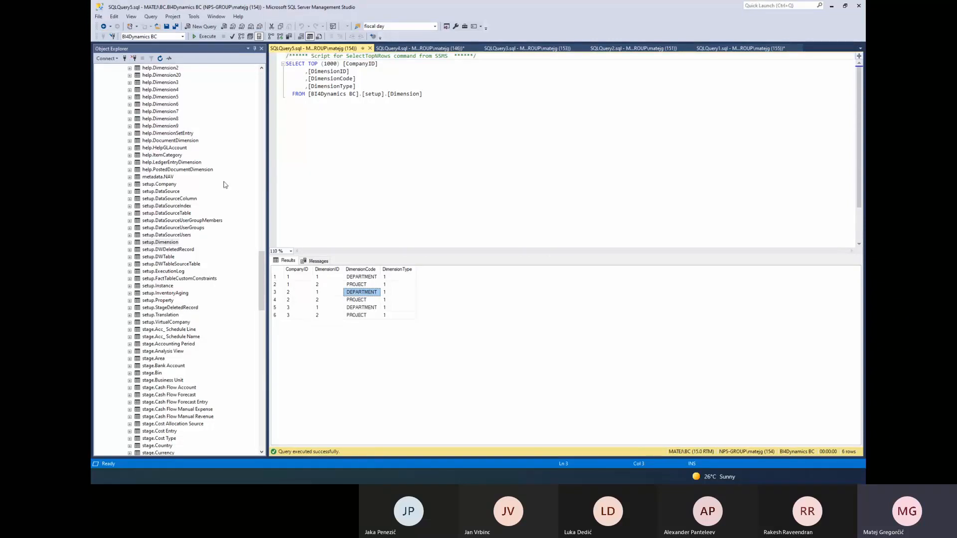
Review the Top 30 procedures by execution time in the BI4Dynamics PDF report in the browser, and return to SQL Server Management Studio
click(166, 272)
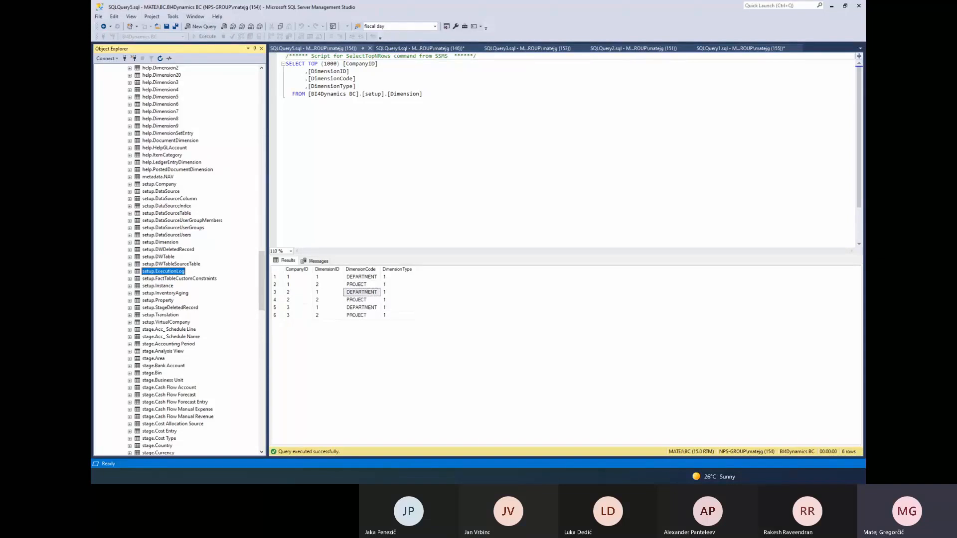
key(alt+Tab)
drag(397, 17, 287, 33)
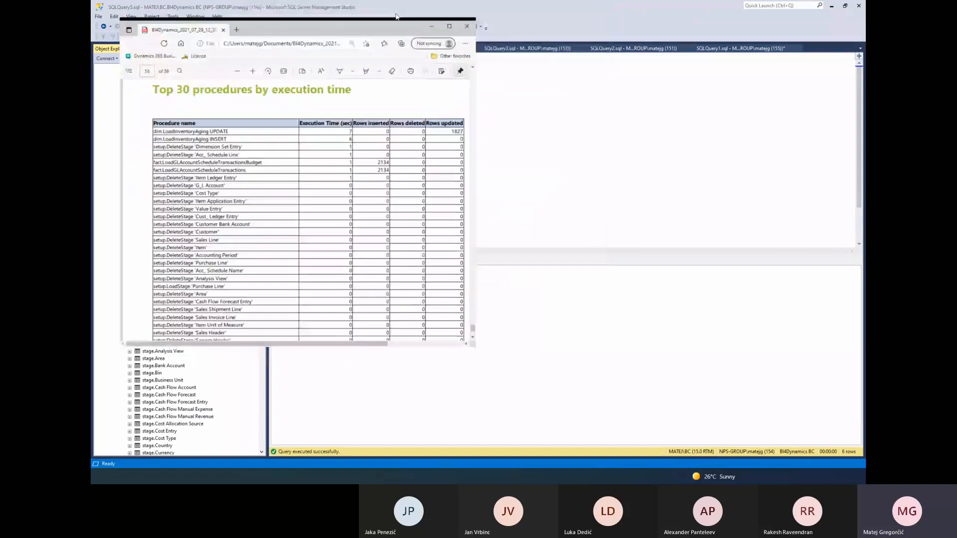
double_click(398, 17)
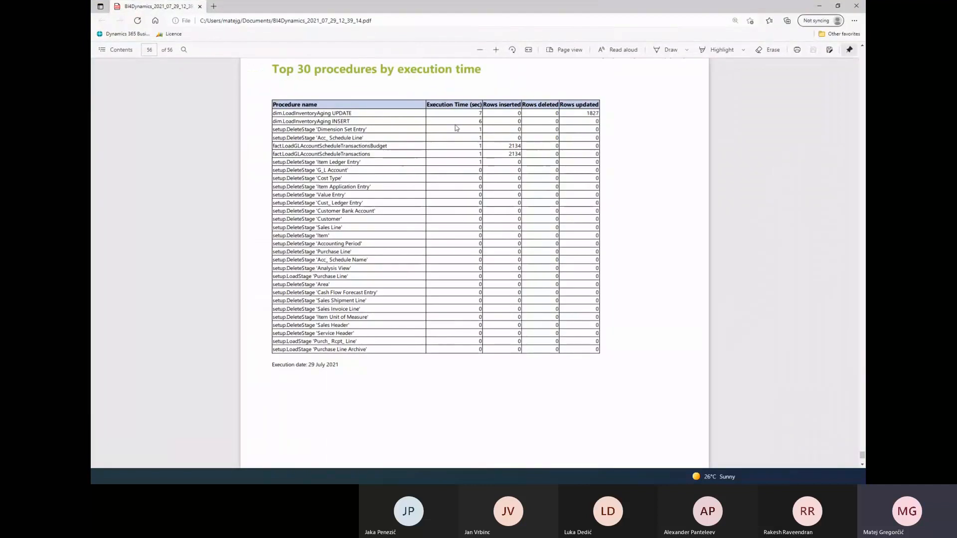
click(819, 6)
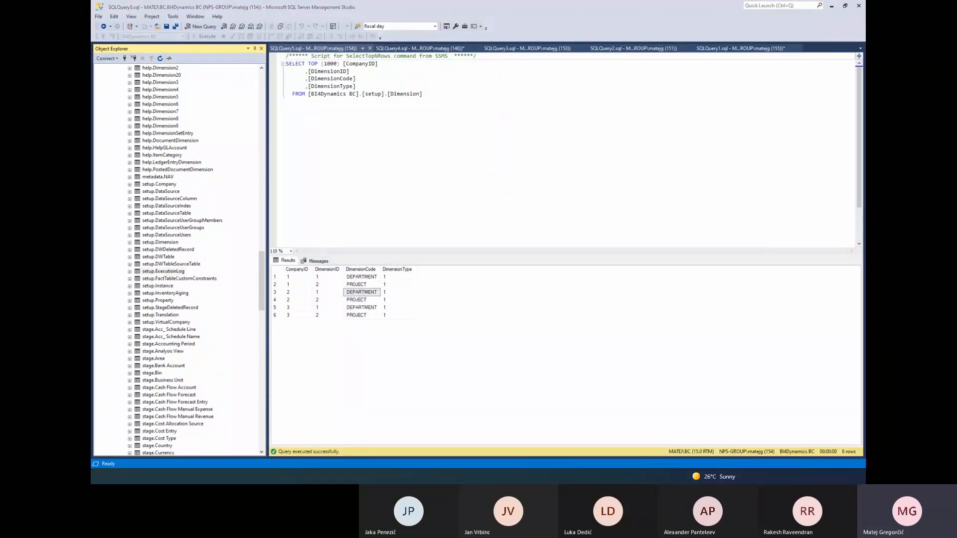
key(alt+Tab)
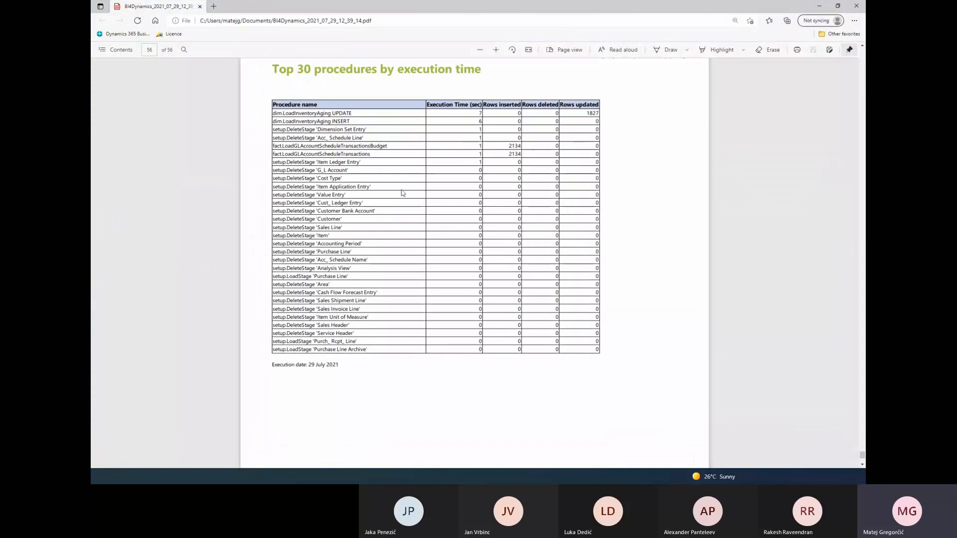
click(819, 6)
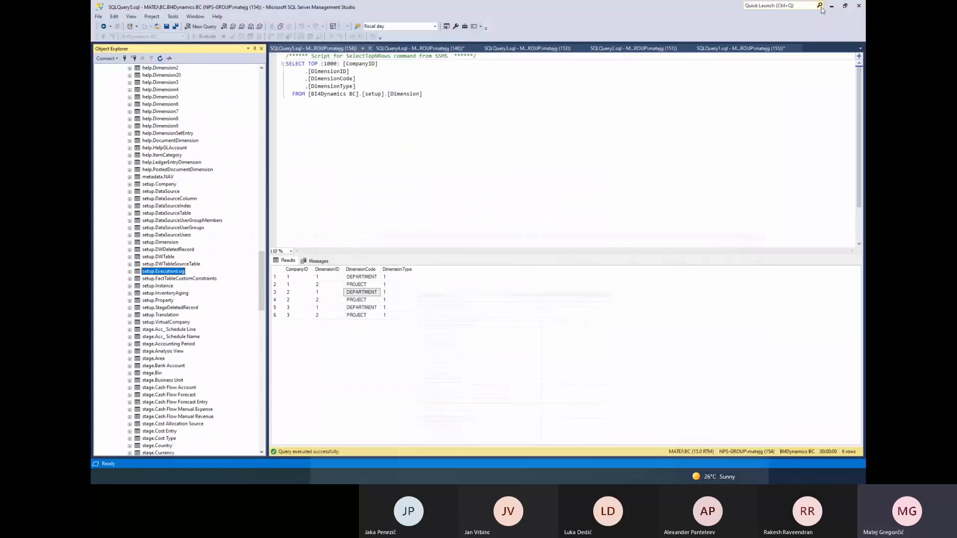
Query the top 1000 rows of setup.ExecutionLog, add ORDER BY ExecutionTime DESC and execute it
right_click(162, 272)
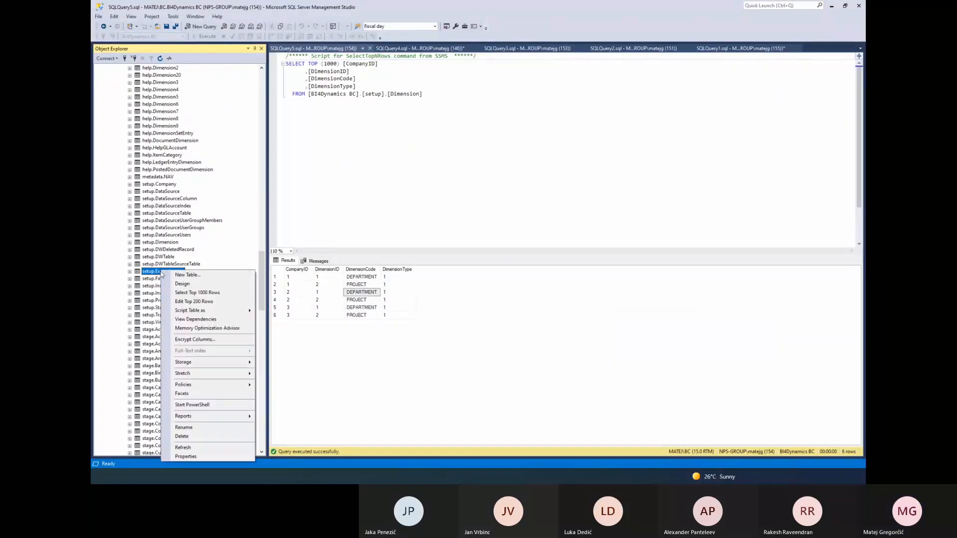
click(192, 293)
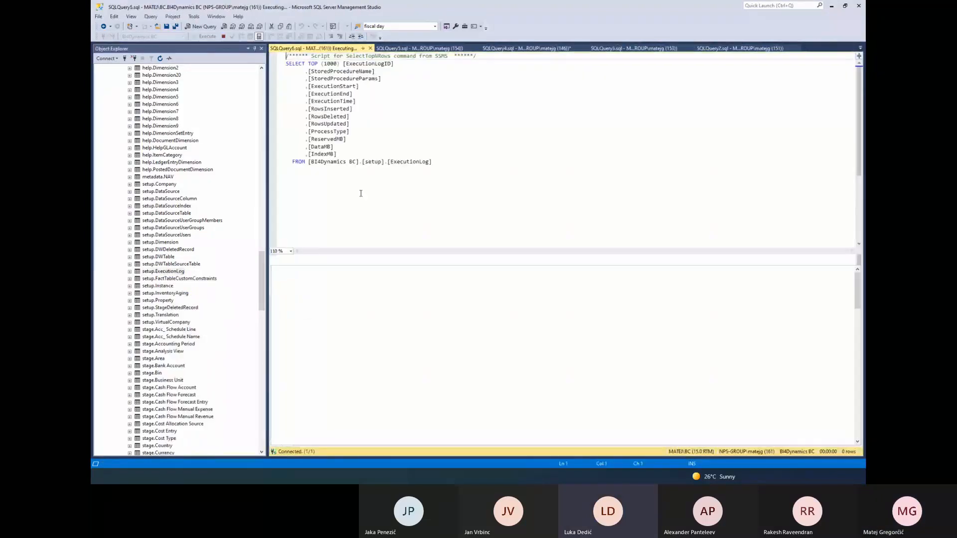
click(446, 164)
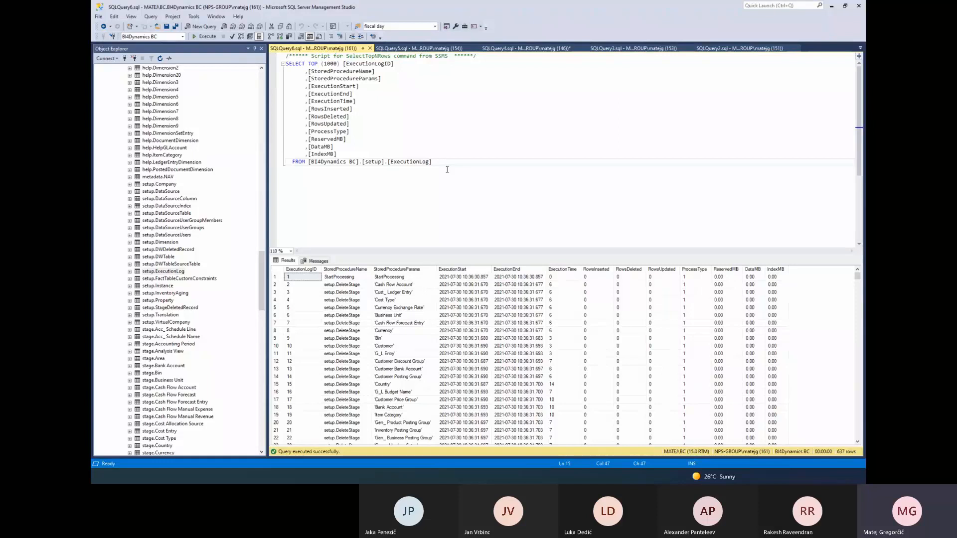
key(Return)
text(ORDE)
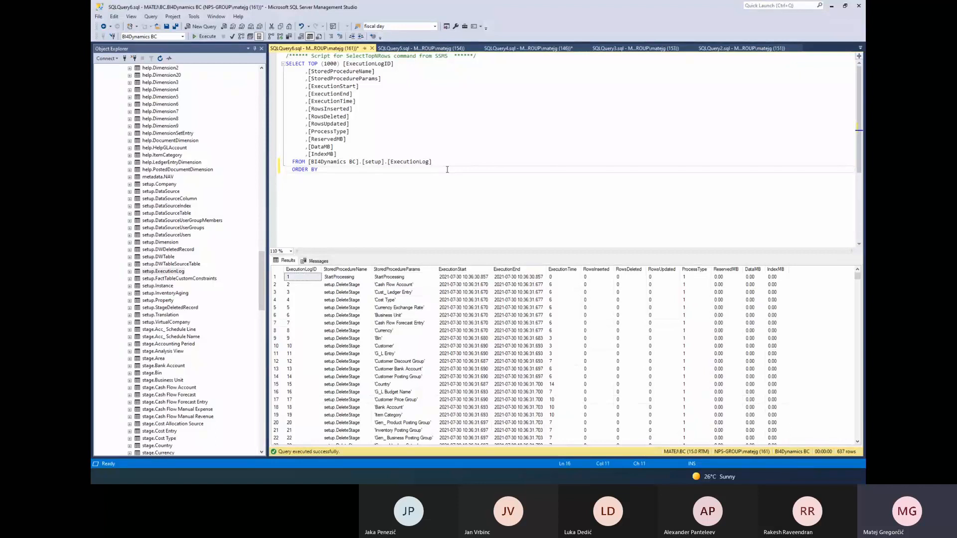
text(R BY Ex)
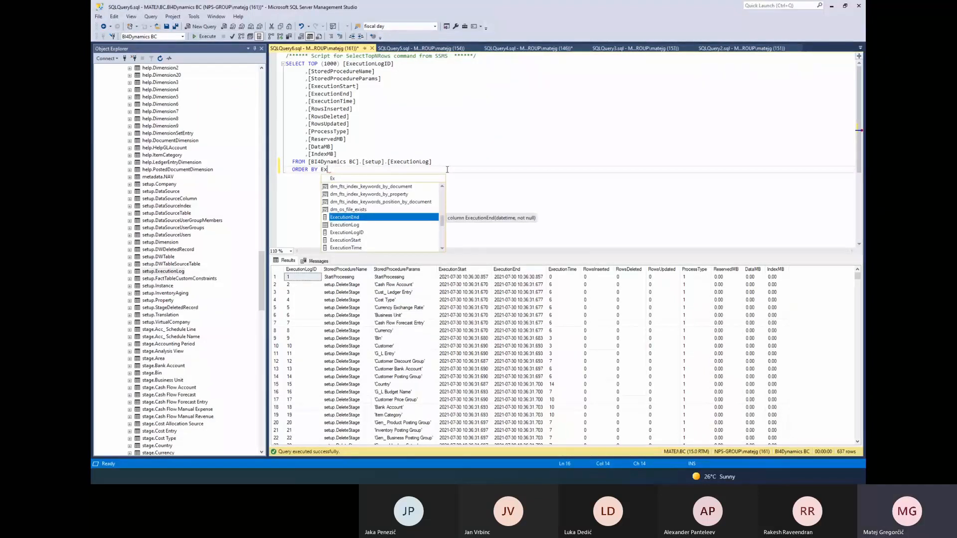
key(Down)
key(Down)
key(Down)
key(Down)
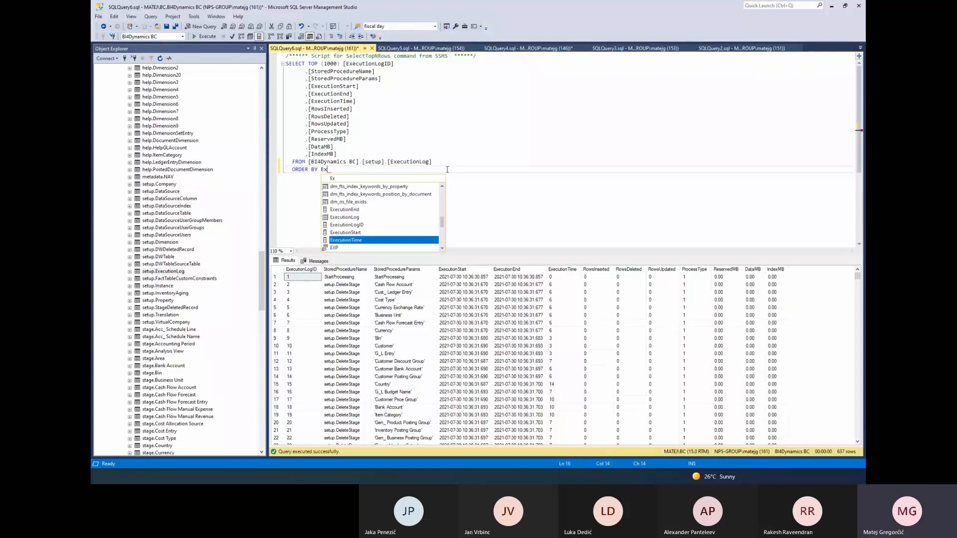
key(Tab)
text(DESC)
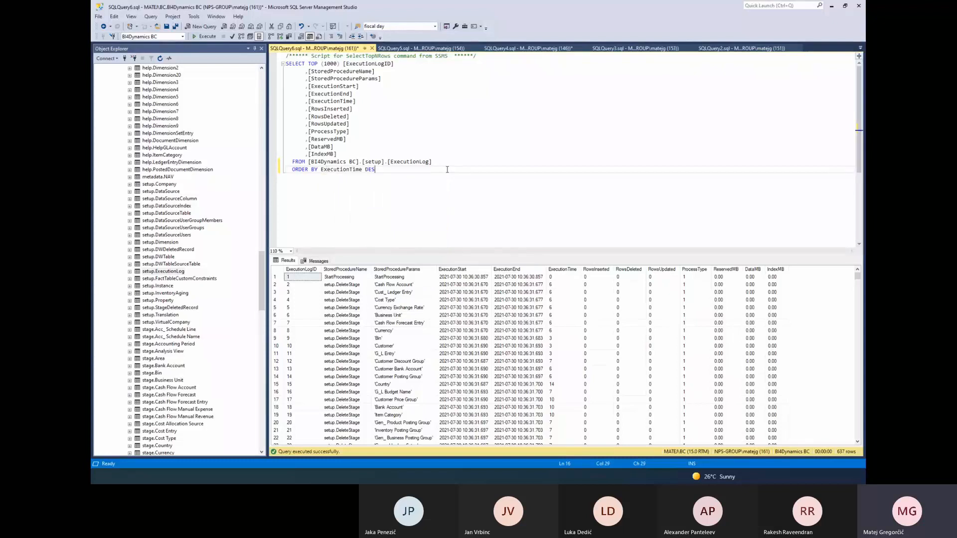
key(F5)
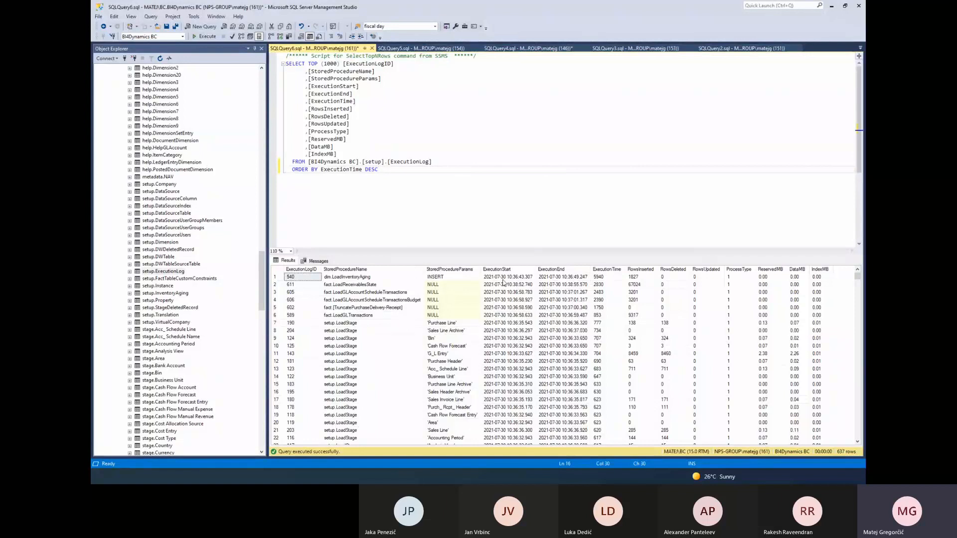
Compare the longest ExecutionTime with the PDF report's procedure times, and check the processing progress in BI4Dynamics
click(609, 277)
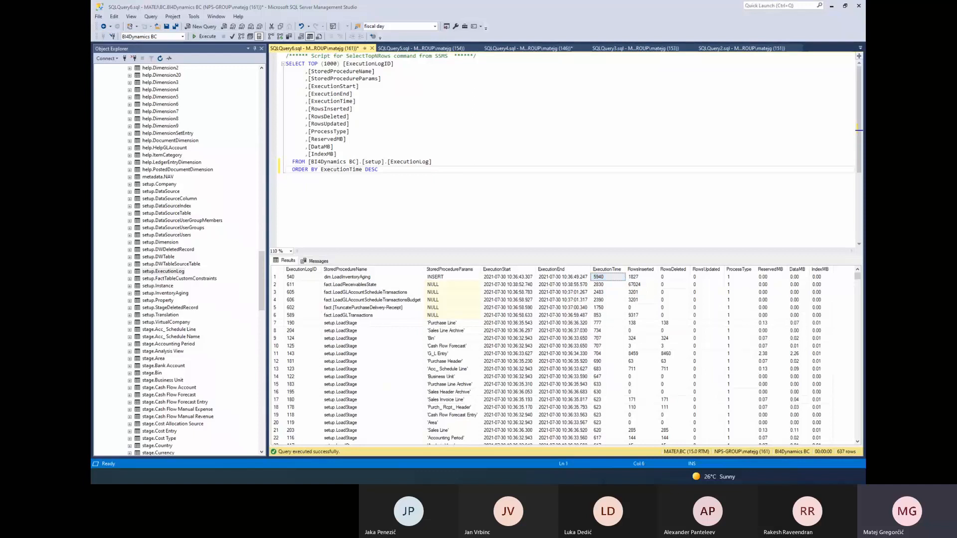
key(alt+Tab)
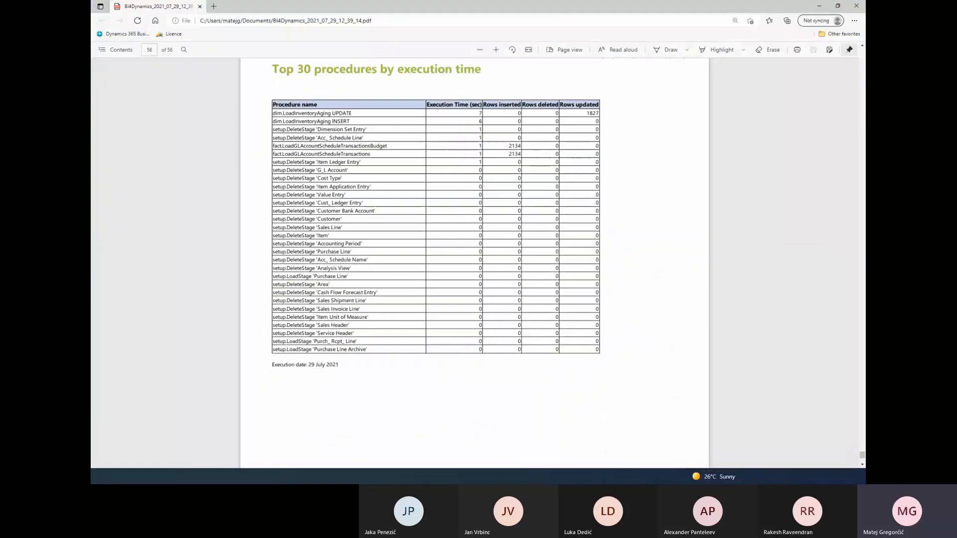
click(818, 7)
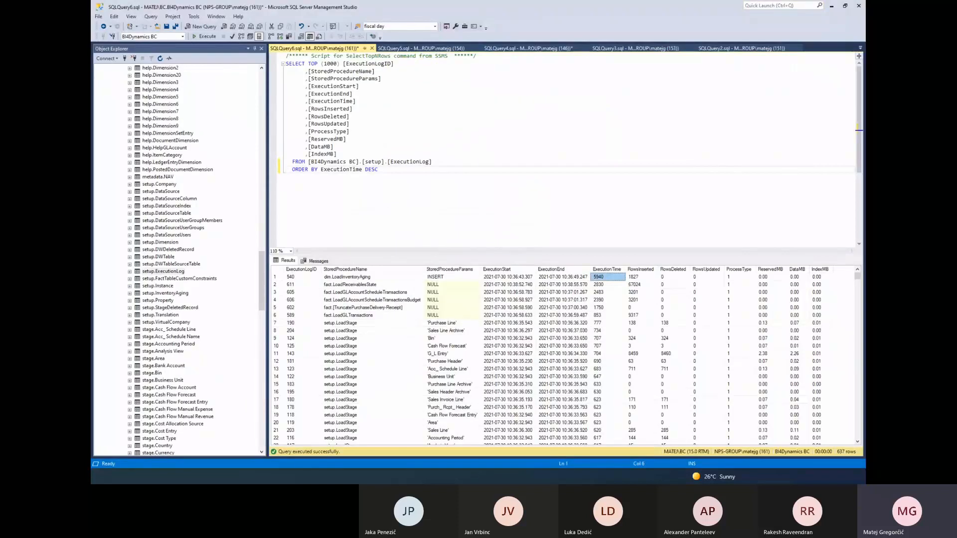
key(alt+Tab)
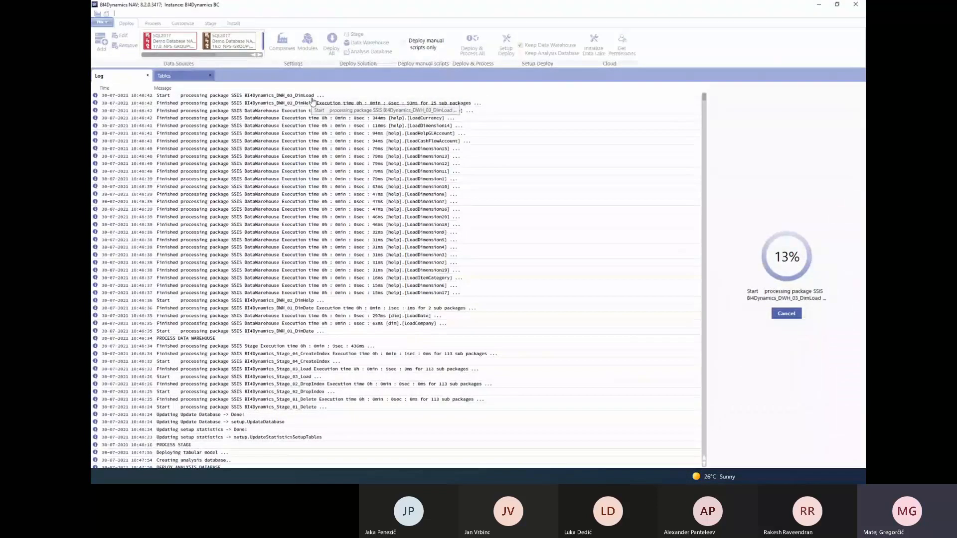
click(819, 7)
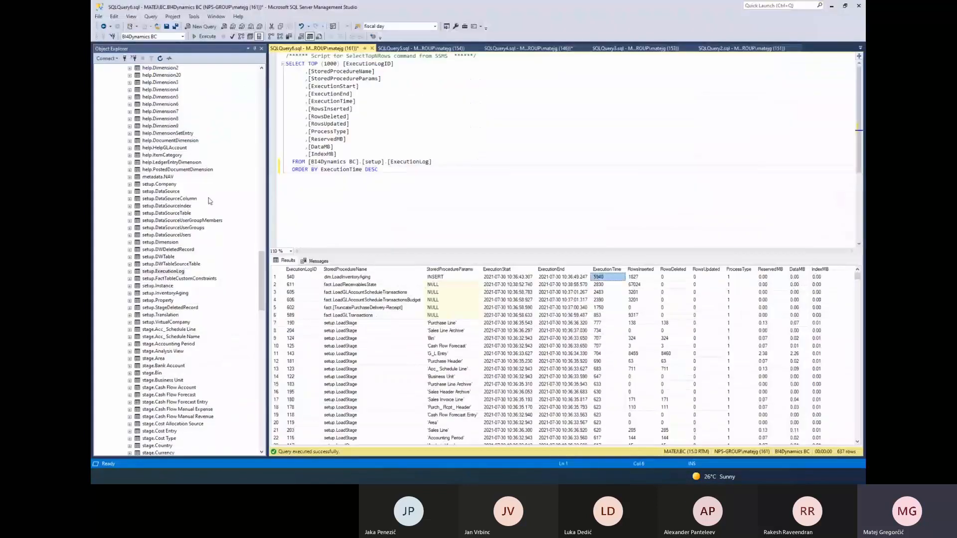
Query the top 1000 rows of setup.Instance and inspect the BI4Version column in the results
click(160, 286)
right_click(160, 286)
click(187, 300)
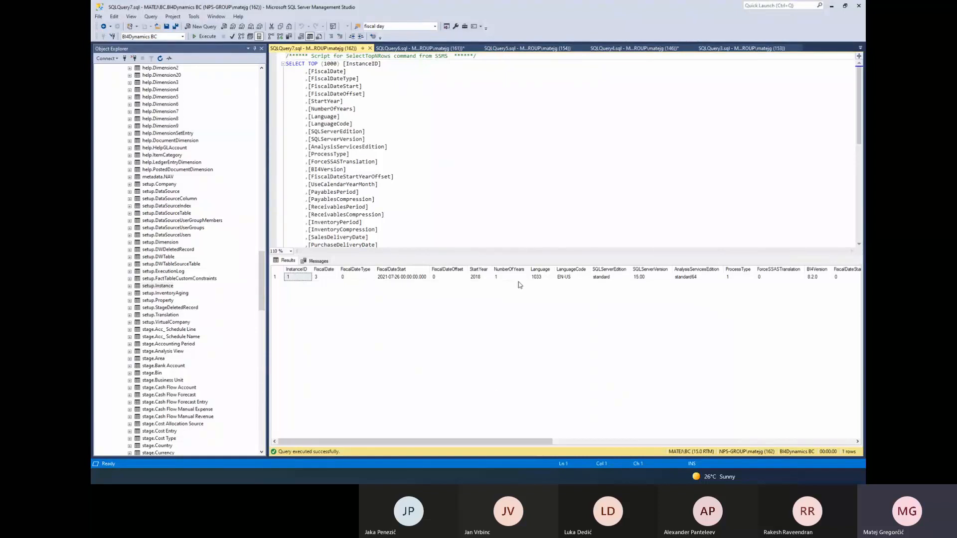
drag(508, 442, 582, 443)
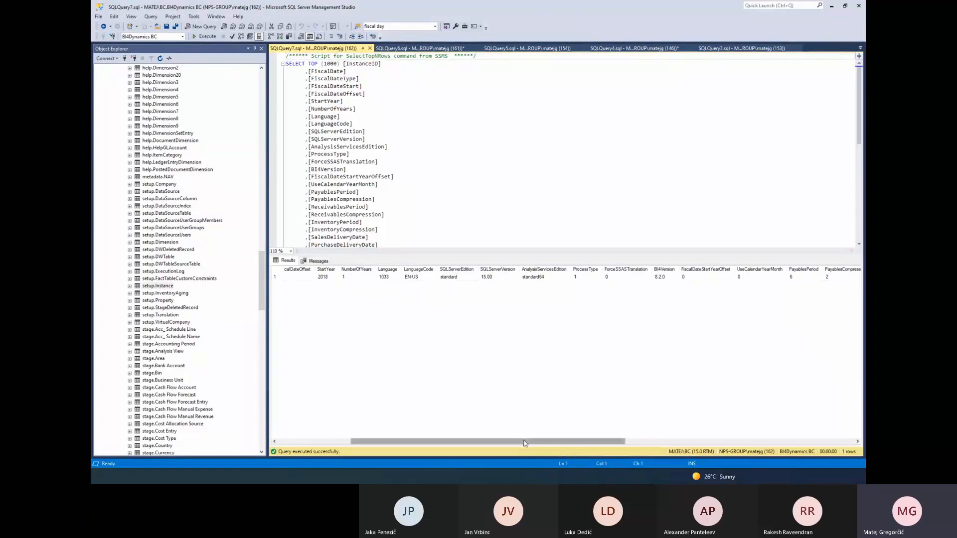
drag(525, 443, 613, 443)
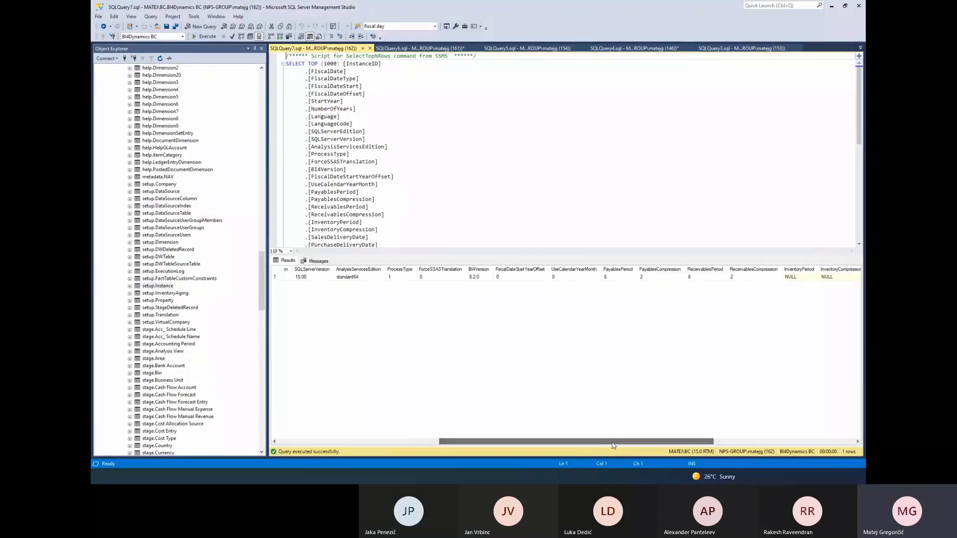
click(479, 277)
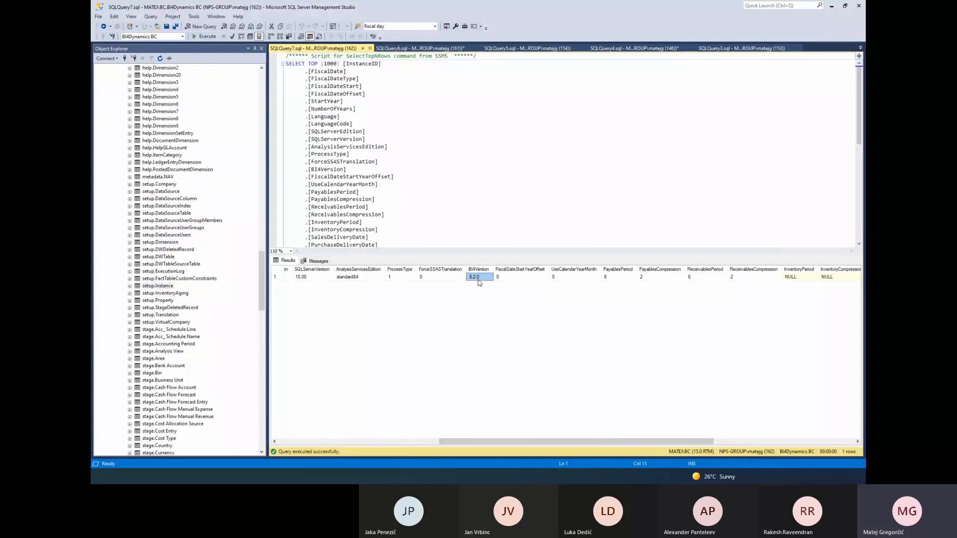
Check the BI4Dynamics processing log, switch to File Explorer and find the BI4DynamicsNAV application in the BI4Dynamics NAV folder
key(alt+Tab)
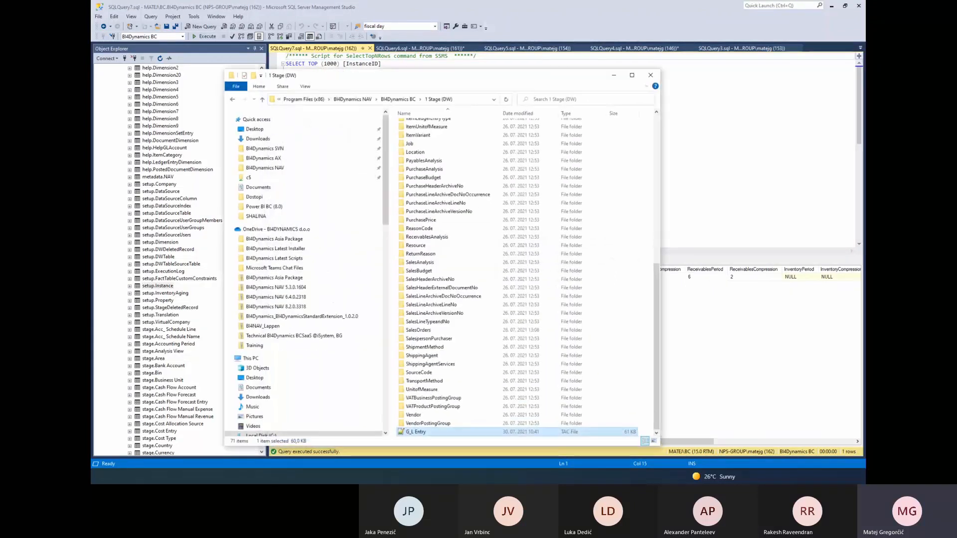
key(alt+Tab)
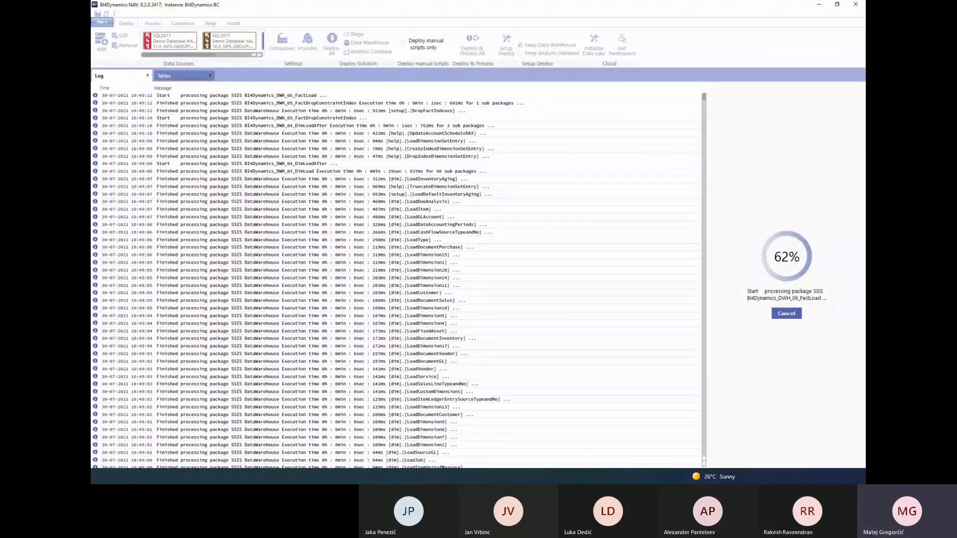
key(alt+Tab)
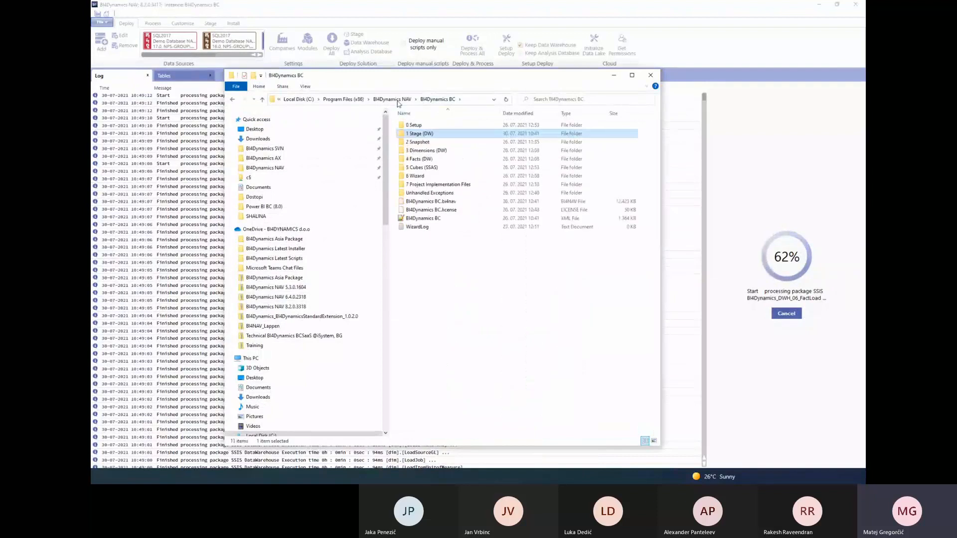
click(397, 100)
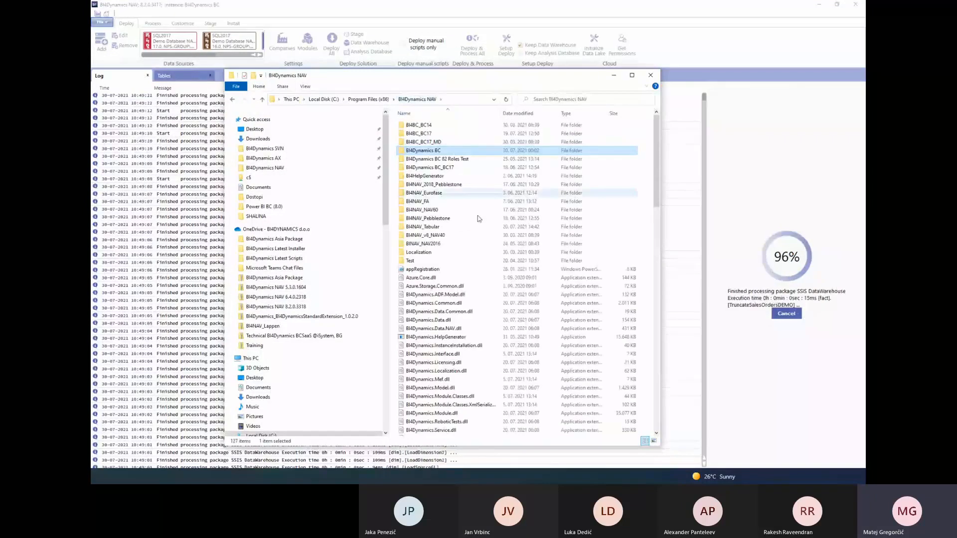
scroll(479, 218, down, 10)
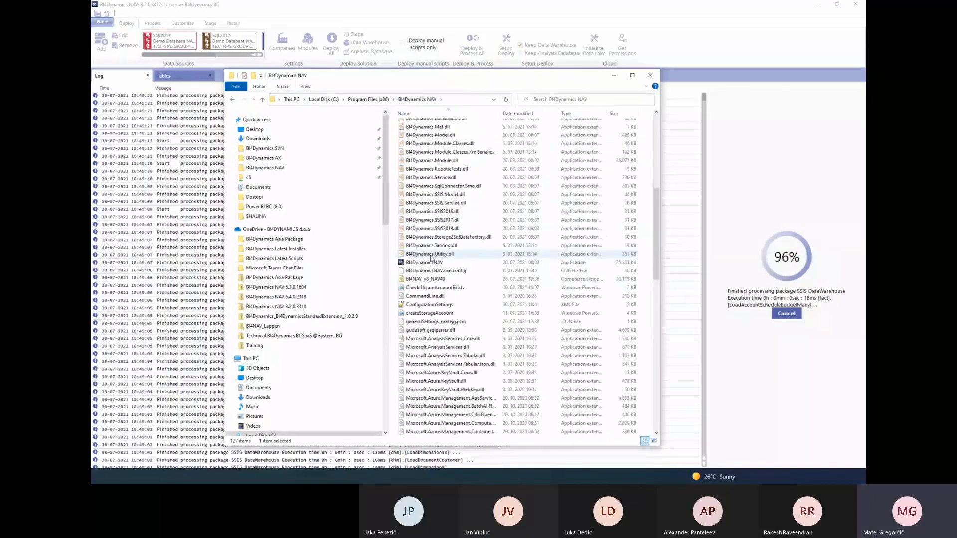
Check the file version in the BI4DynamicsNAV application's detailed properties, and return to SQL Server Management Studio
right_click(429, 263)
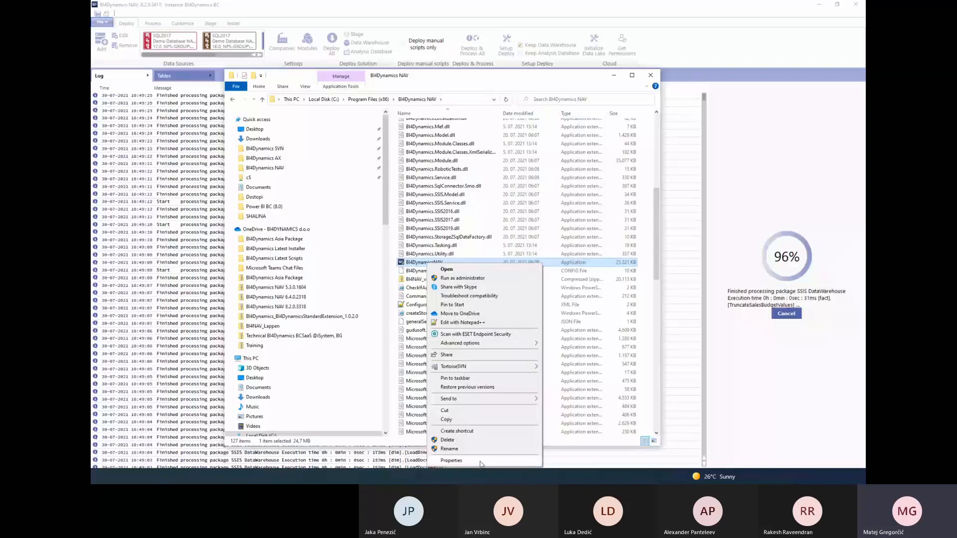
click(451, 460)
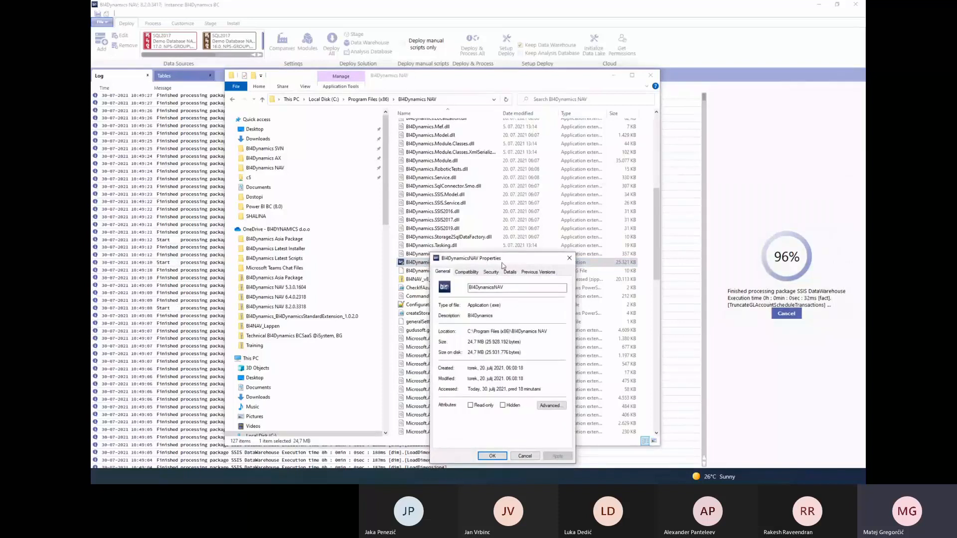
drag(503, 265, 521, 259)
click(528, 266)
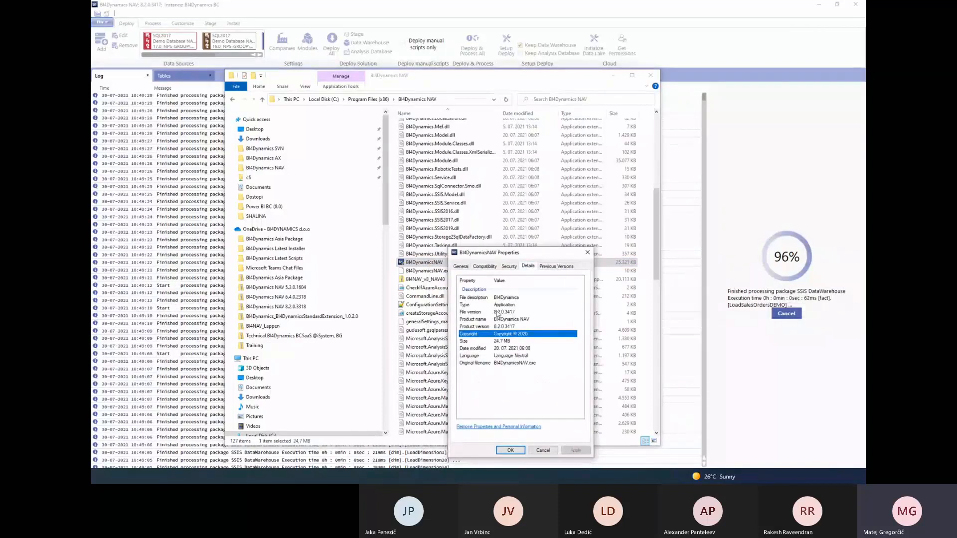
click(498, 313)
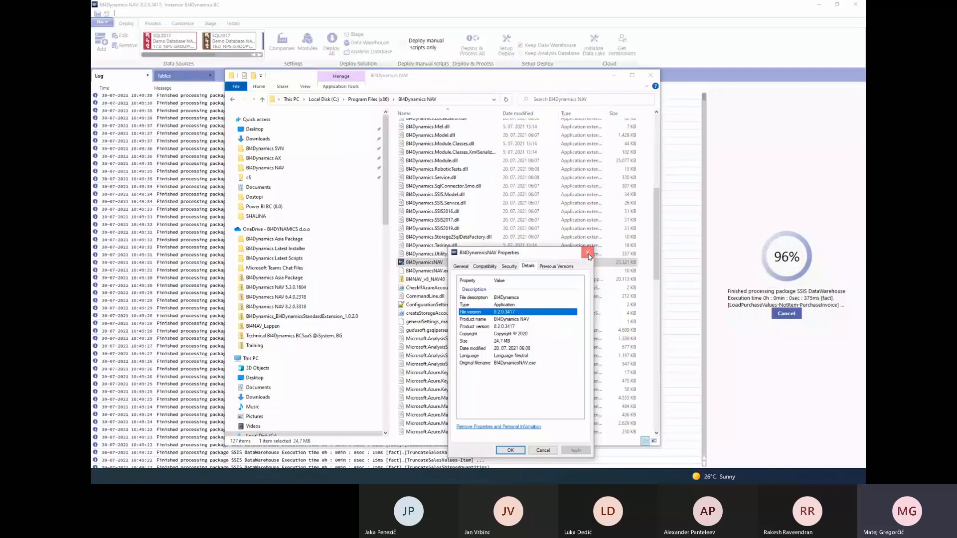
click(587, 253)
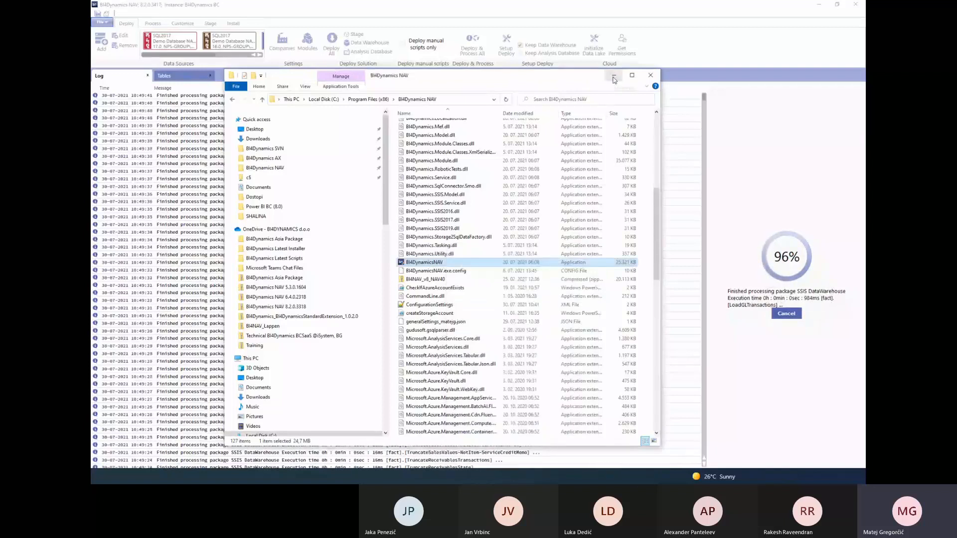
click(614, 76)
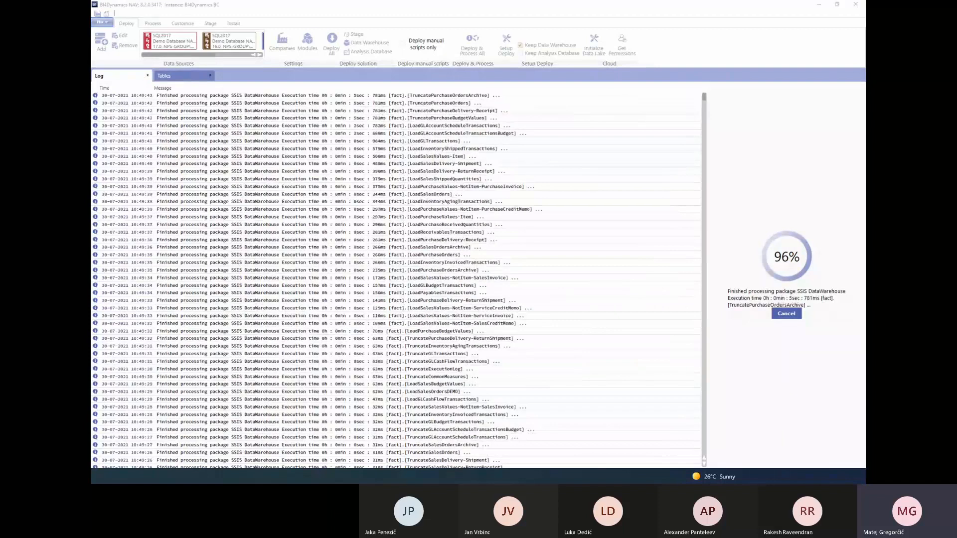
key(alt+Tab)
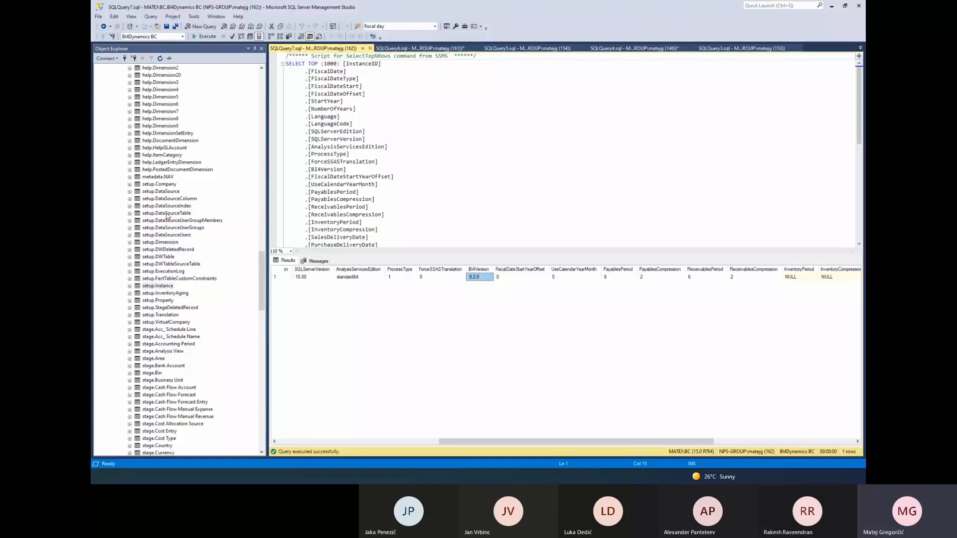
Review the setup tables in the database's table list, highlighting Company, DataSource, DataSourceColumn, DataSourceTable and Dimension
click(177, 199)
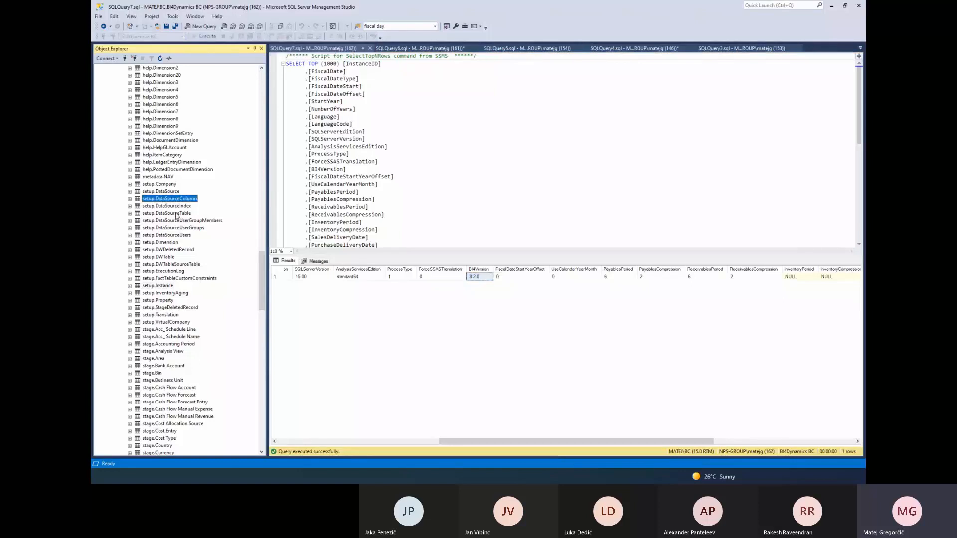
click(177, 214)
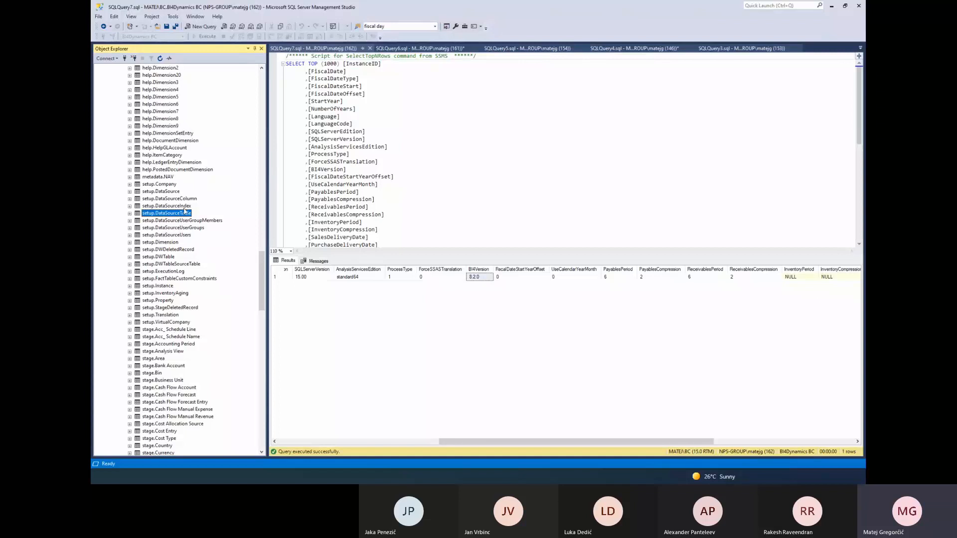
click(186, 199)
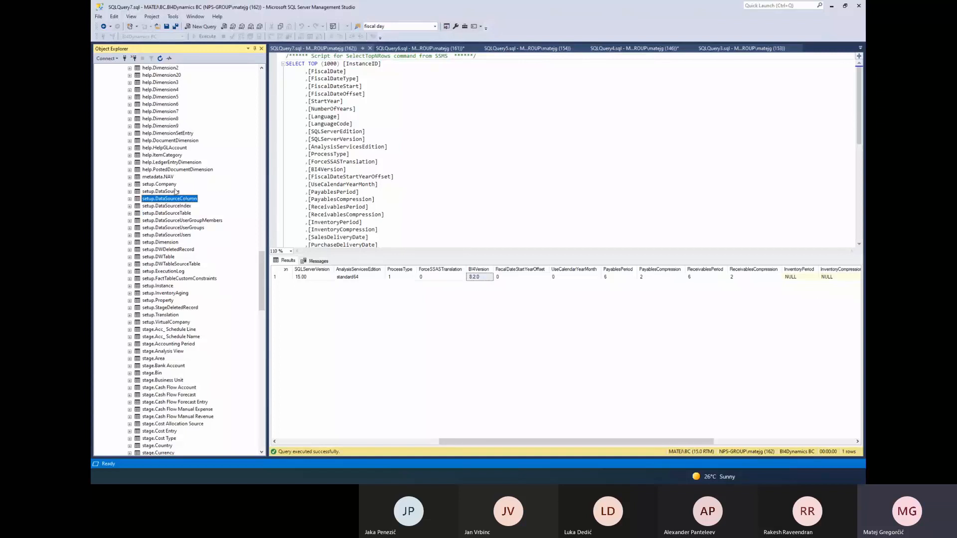
click(176, 191)
click(167, 243)
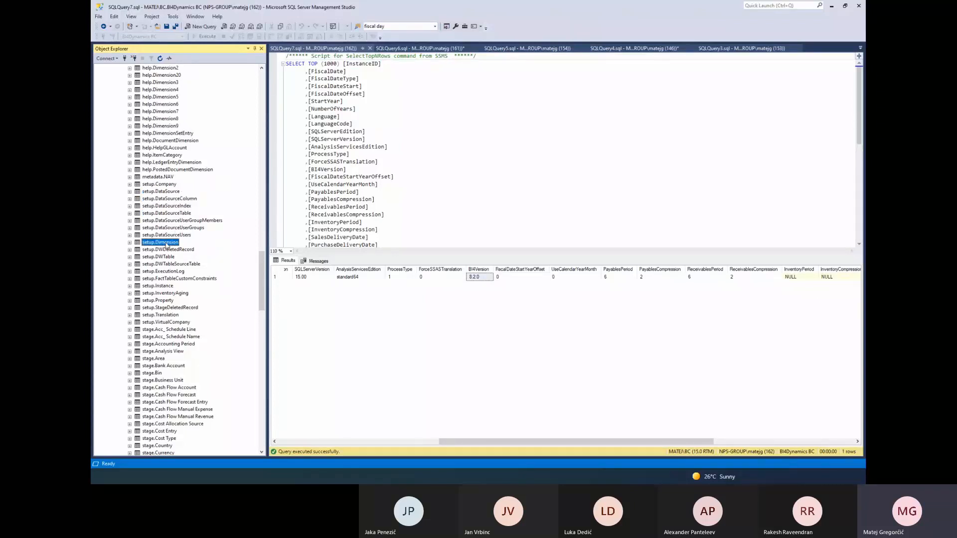
click(161, 185)
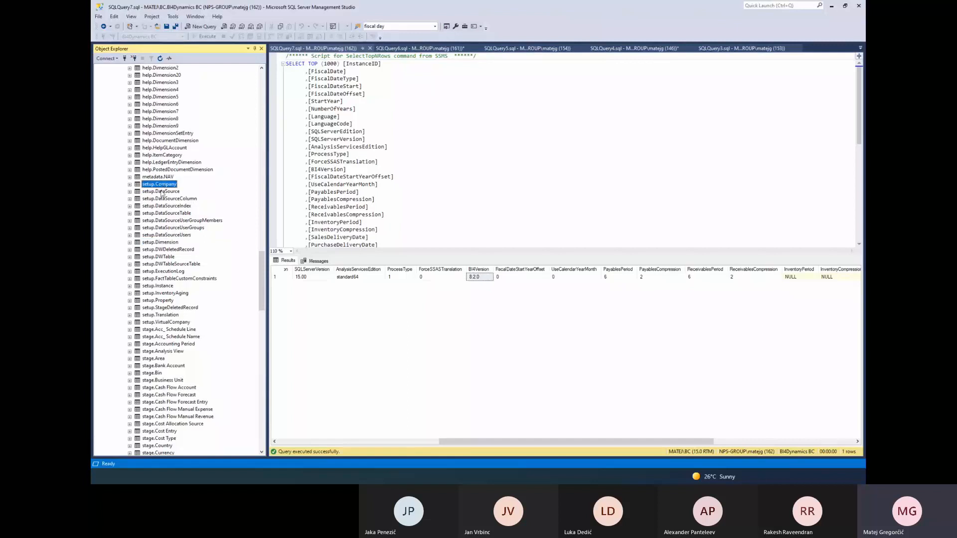
click(161, 192)
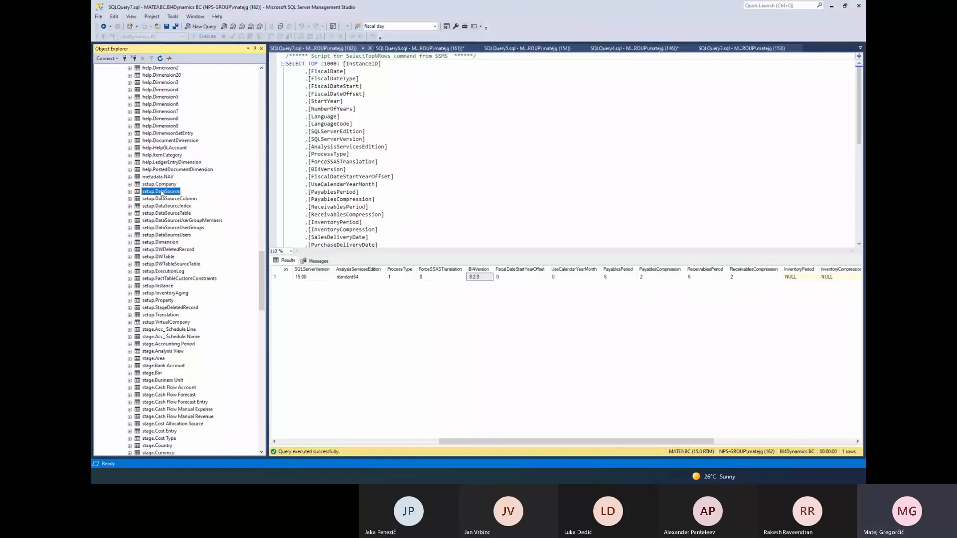
click(169, 244)
Check the analysis database processing in BI4Dynamics, switch to the Book1 workbook in Excel and refresh the GL Debit Amount PivotTable
key(alt+Tab)
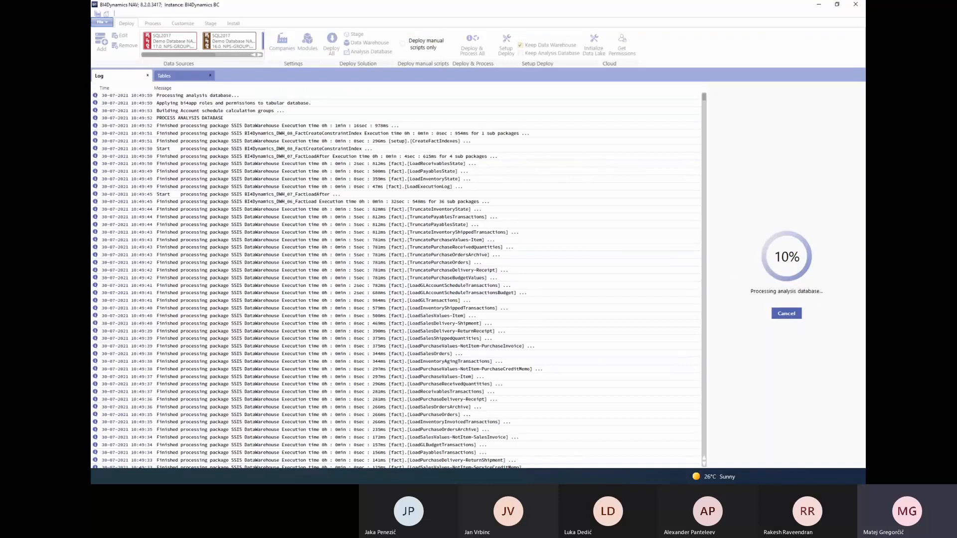
key(alt+Tab)
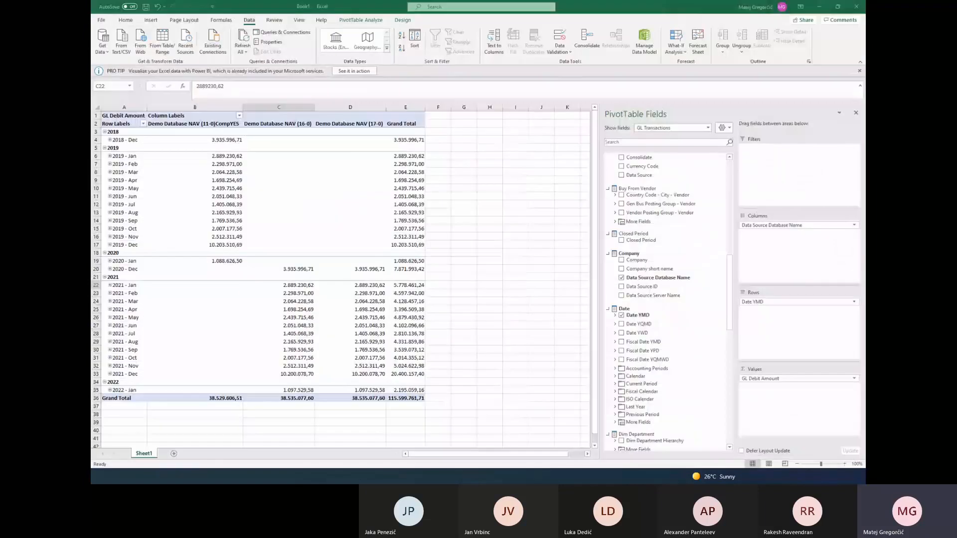
drag(368, 7, 529, 60)
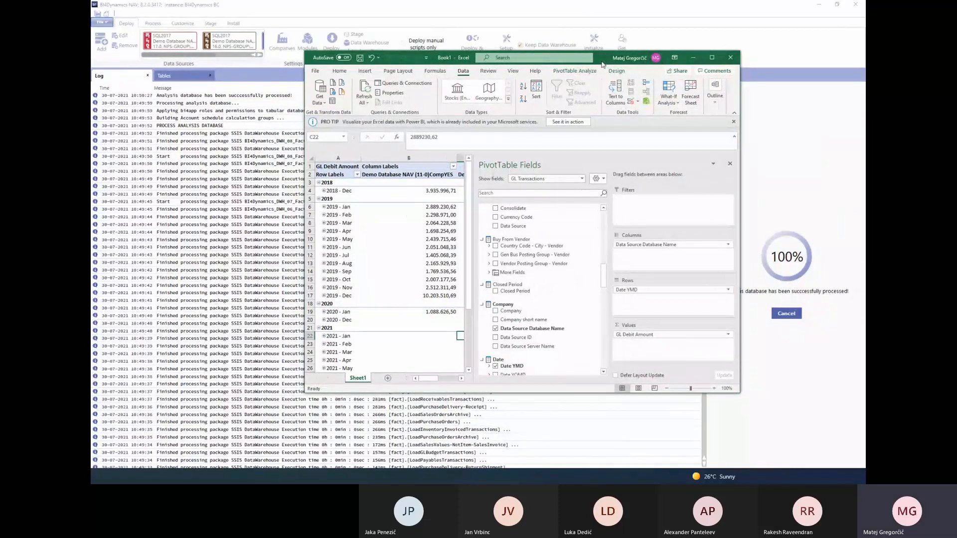
double_click(602, 62)
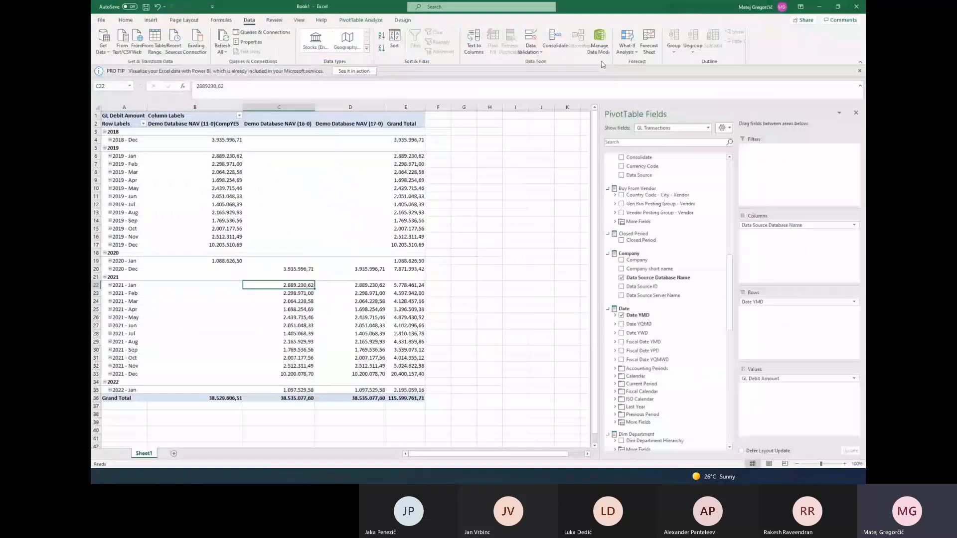
click(267, 210)
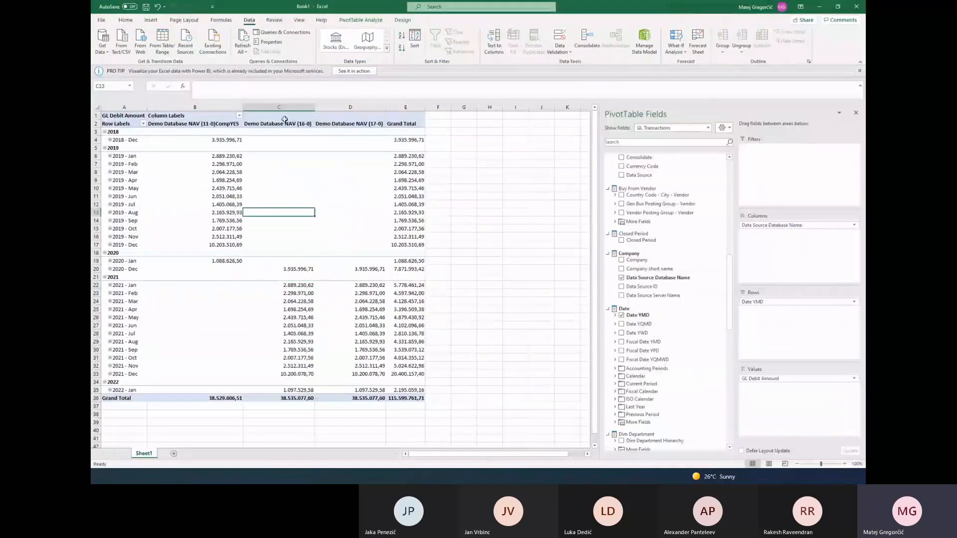
click(243, 37)
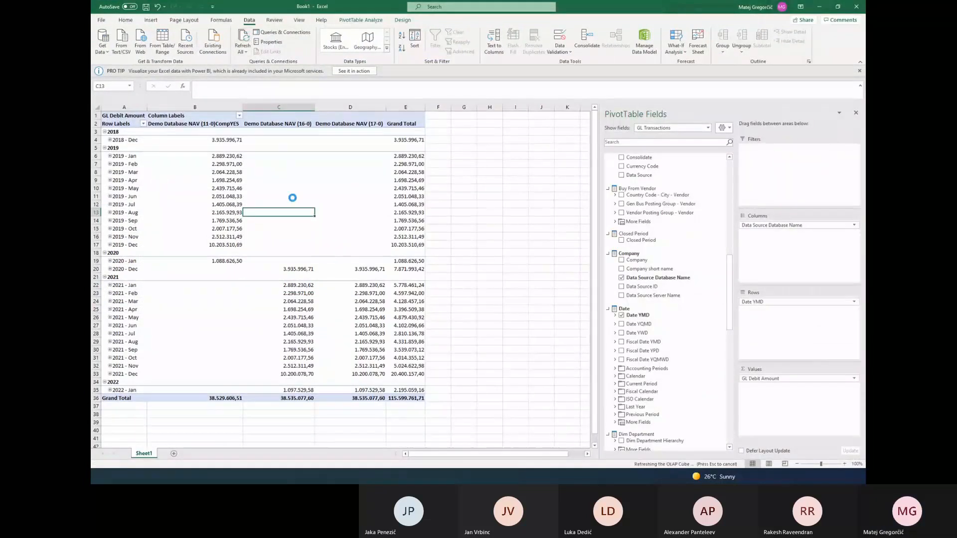
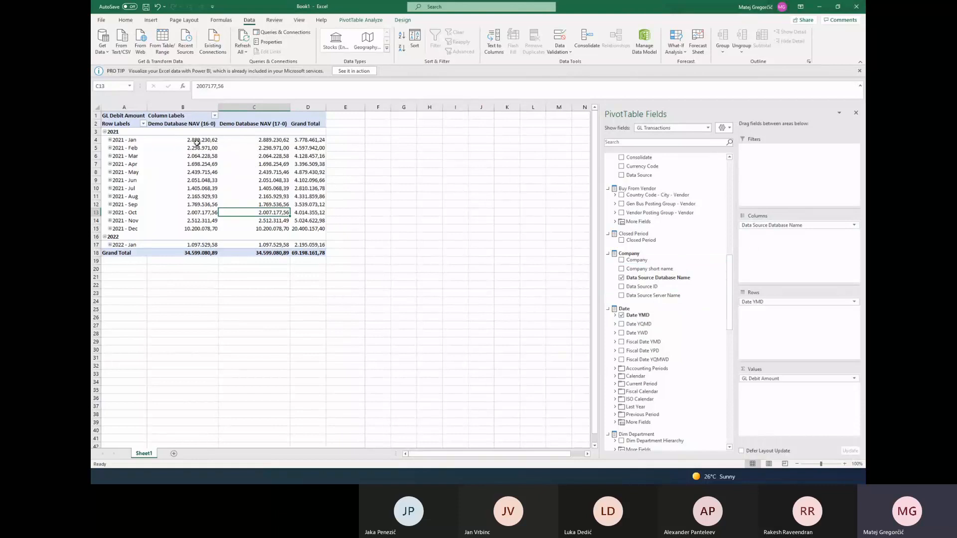
Take GL Debit Amount out of the PivotTable values to review all dates and data source databases, and add it back
mouse_move(187, 173)
drag(772, 379, 512, 333)
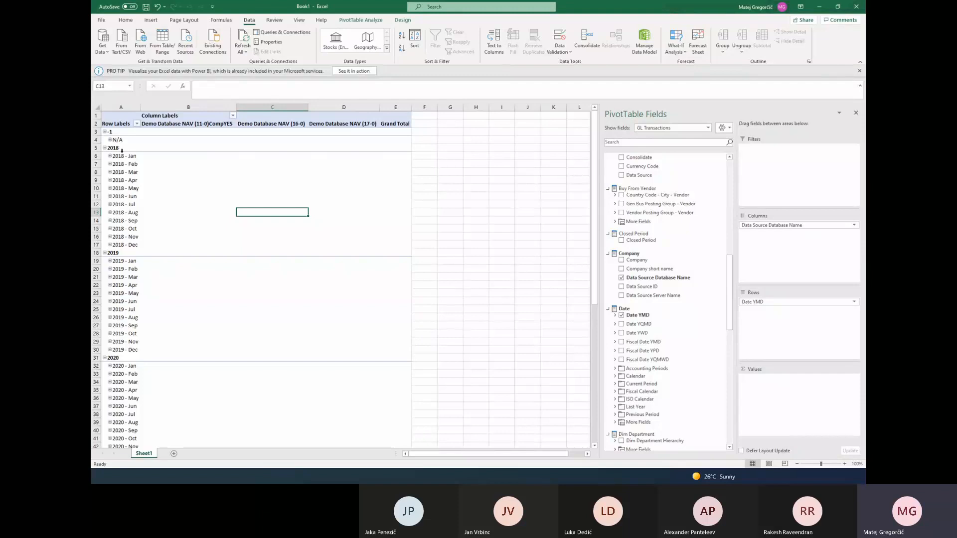
scroll(122, 159, down, 8)
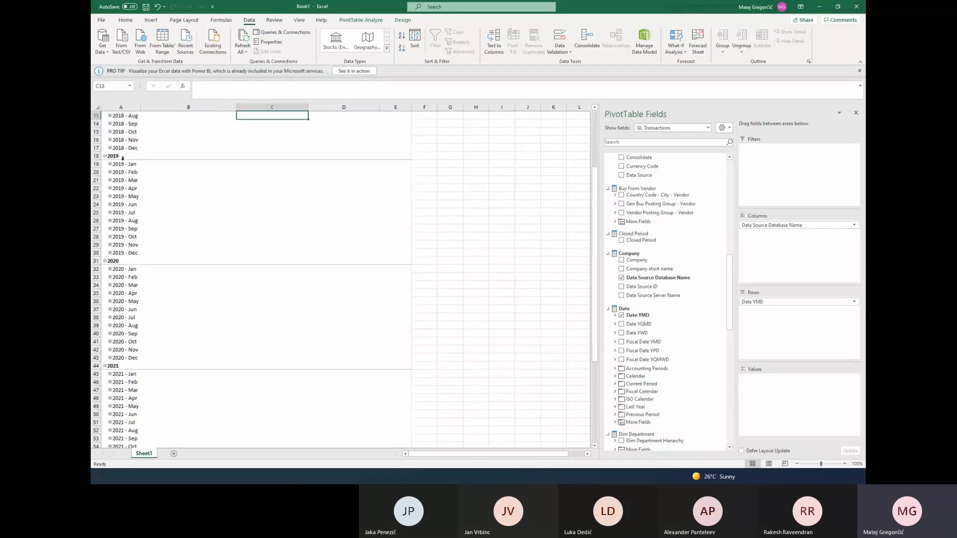
scroll(120, 167, up, 8)
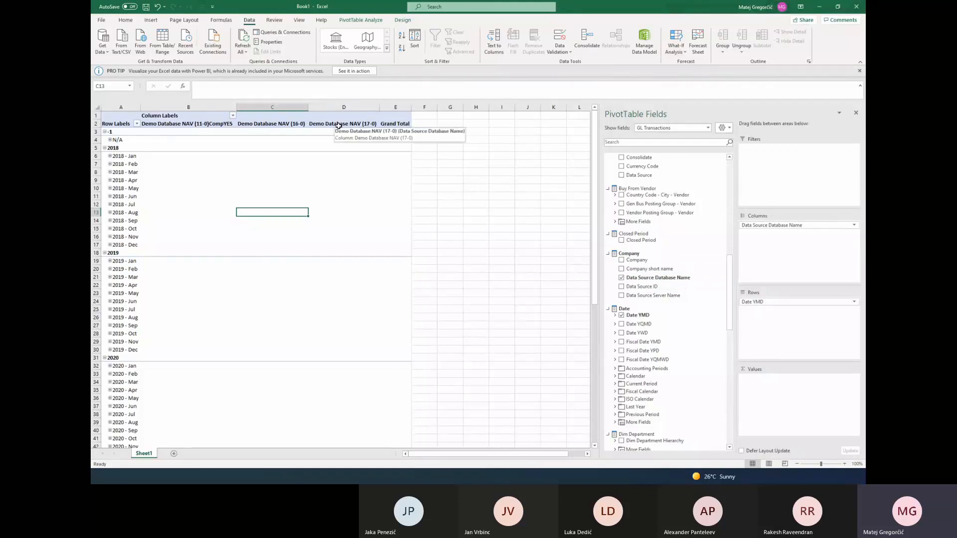
drag(729, 272, 729, 179)
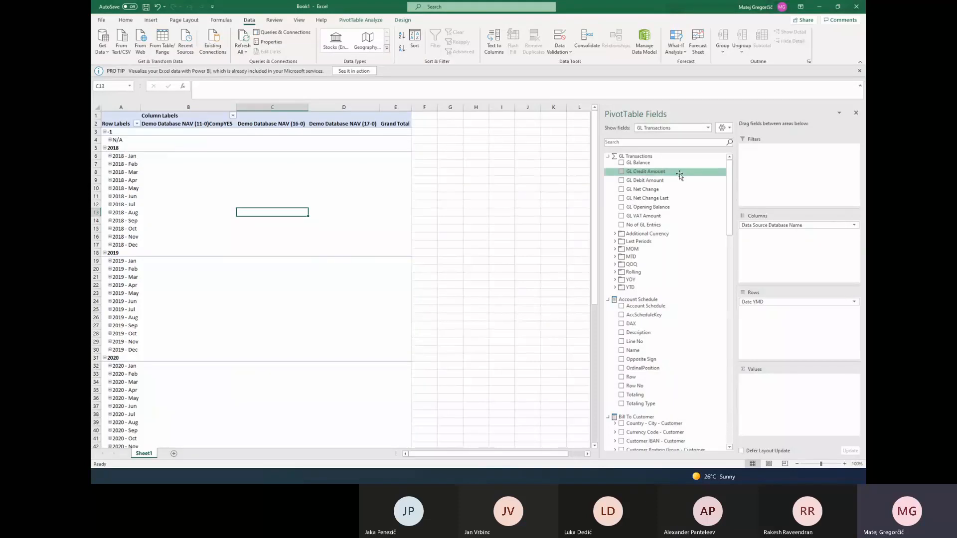
click(621, 181)
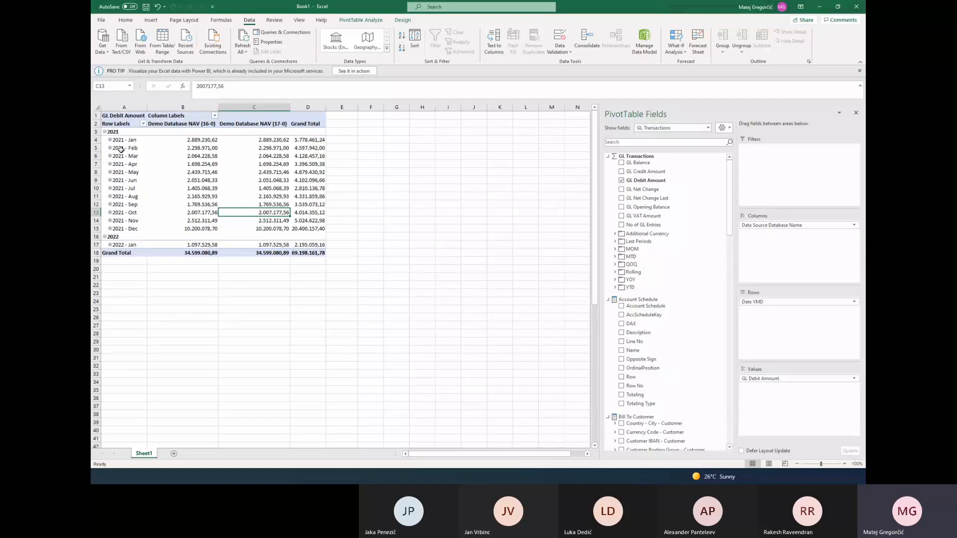
Set the PivotTable's display options to show items with no data on both rows and columns
right_click(200, 173)
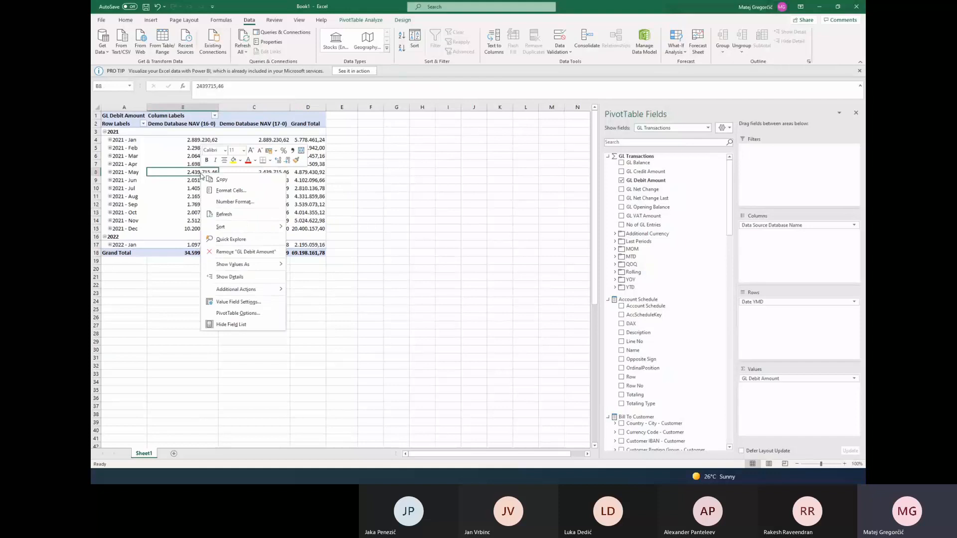
click(263, 316)
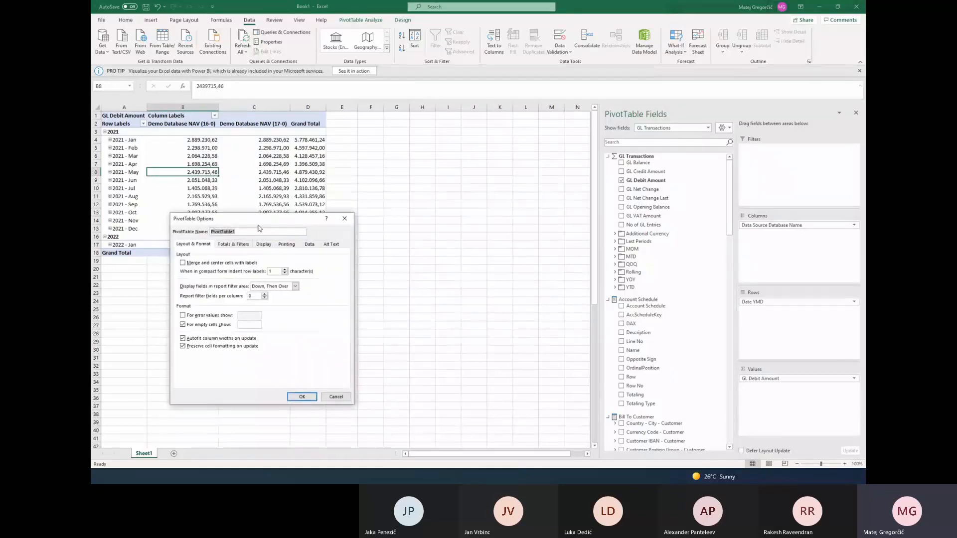
drag(258, 219, 371, 217)
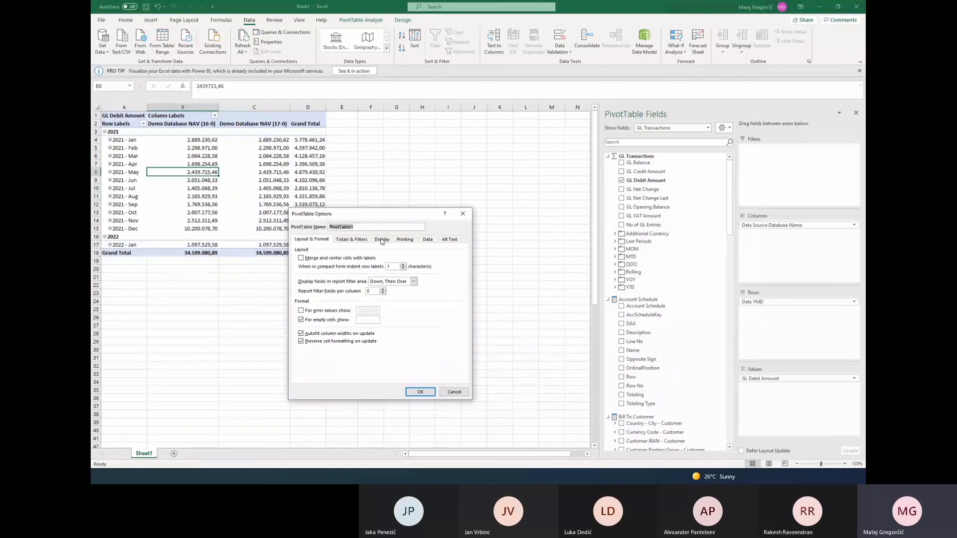
click(379, 240)
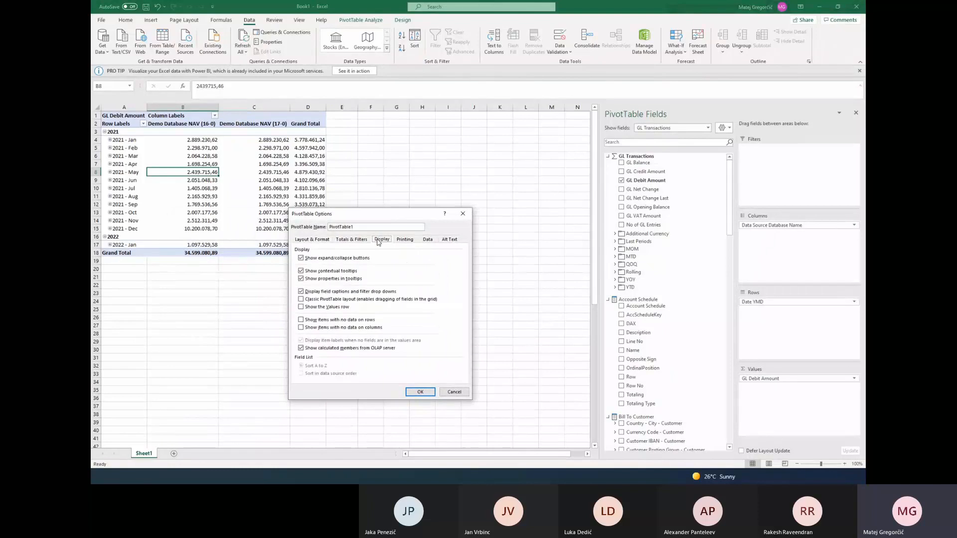
click(302, 320)
click(301, 328)
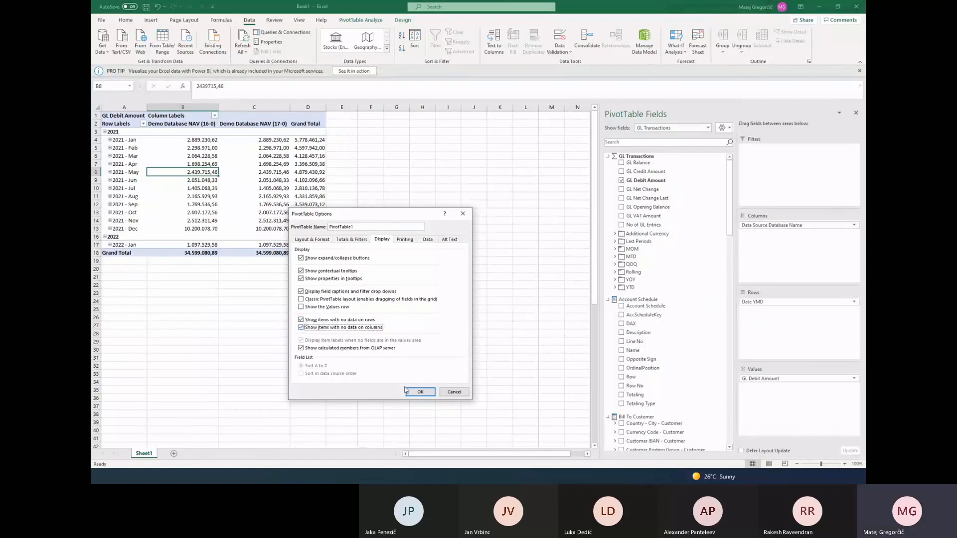
click(421, 392)
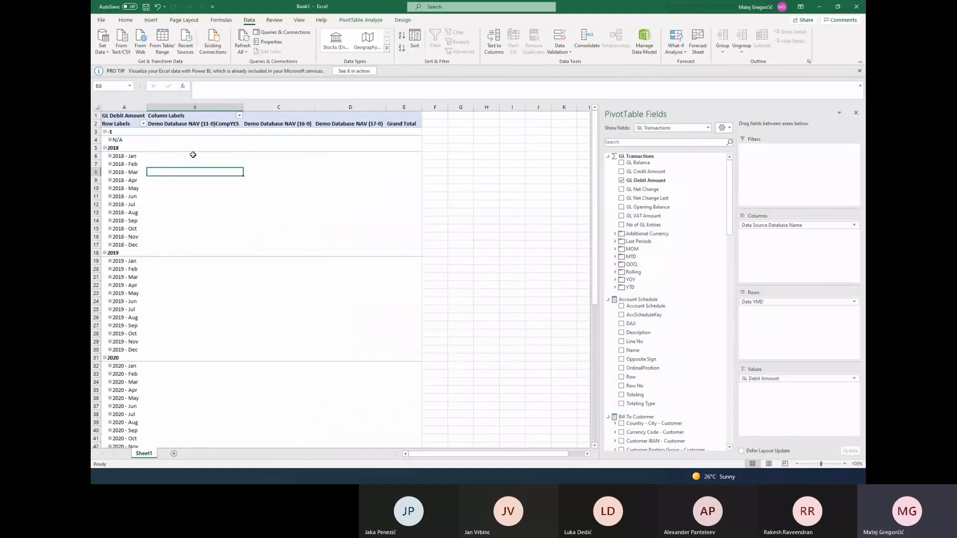
Examine the GL Debit Amount PivotTable's year and month rows from 2018 to 2022 for each data source database
scroll(193, 155, down, 10)
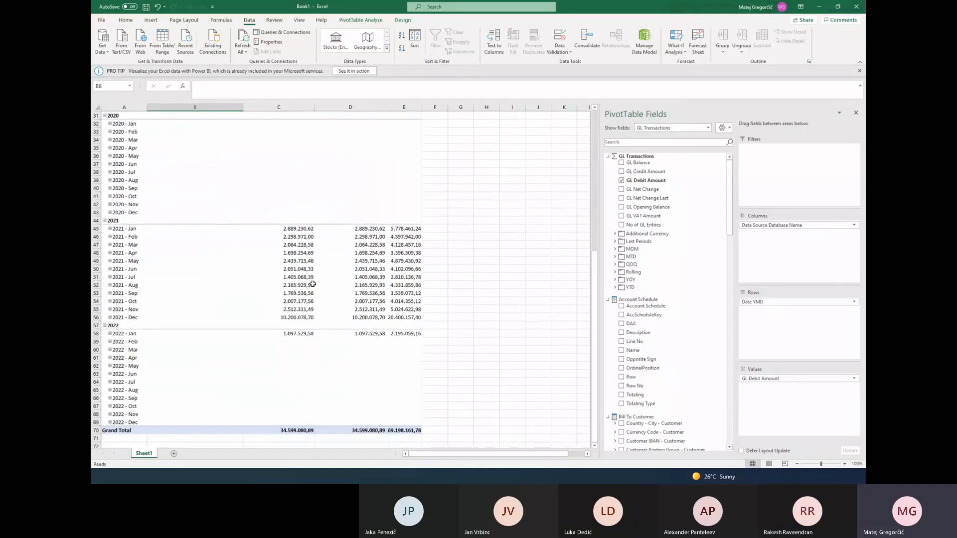
mouse_move(311, 282)
scroll(311, 282, up, 10)
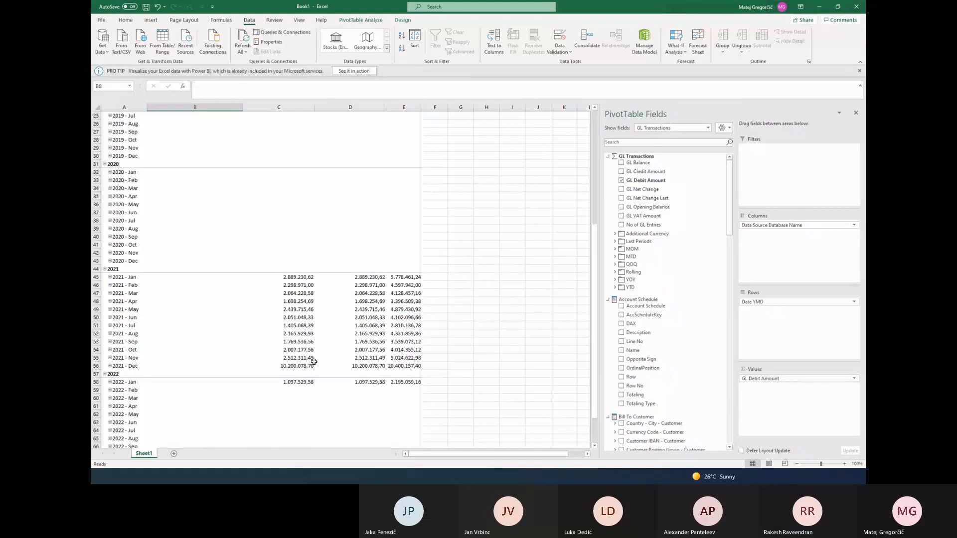
right_click(205, 188)
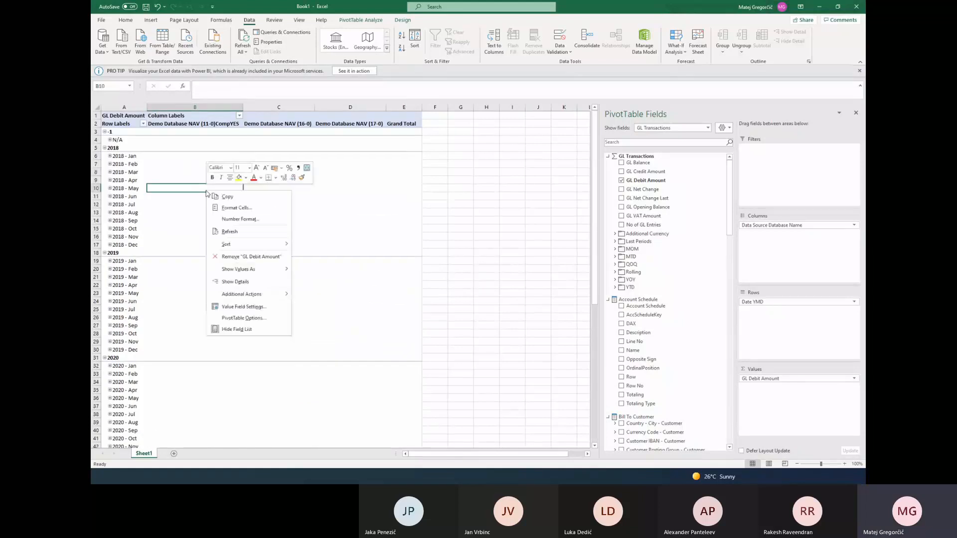
key(Escape)
scroll(299, 237, down, 12)
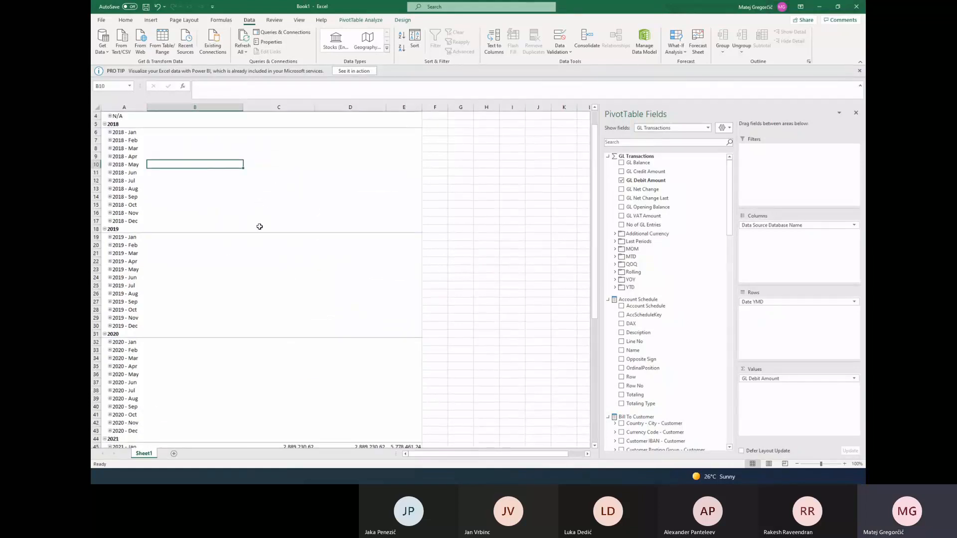
scroll(199, 222, up, 10)
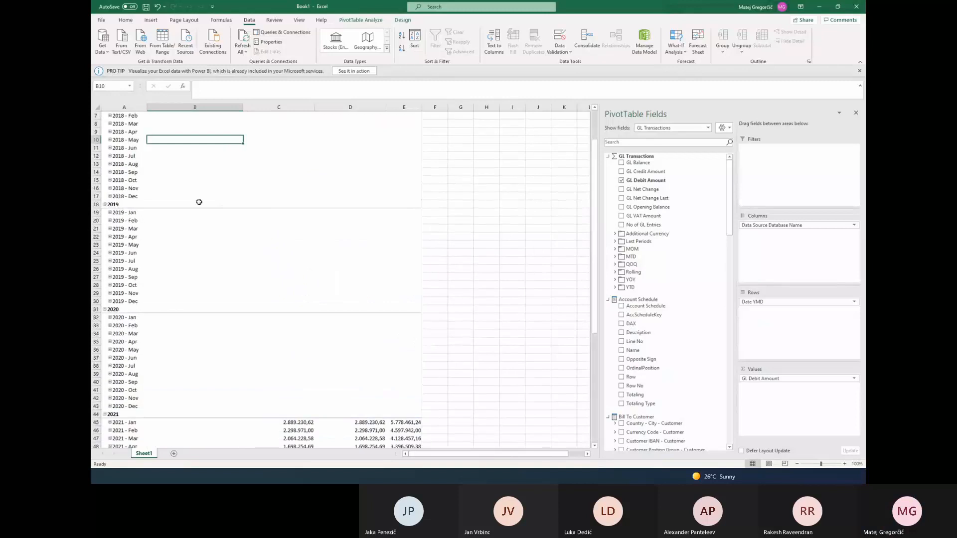
right_click(171, 165)
key(Escape)
right_click(171, 164)
key(Escape)
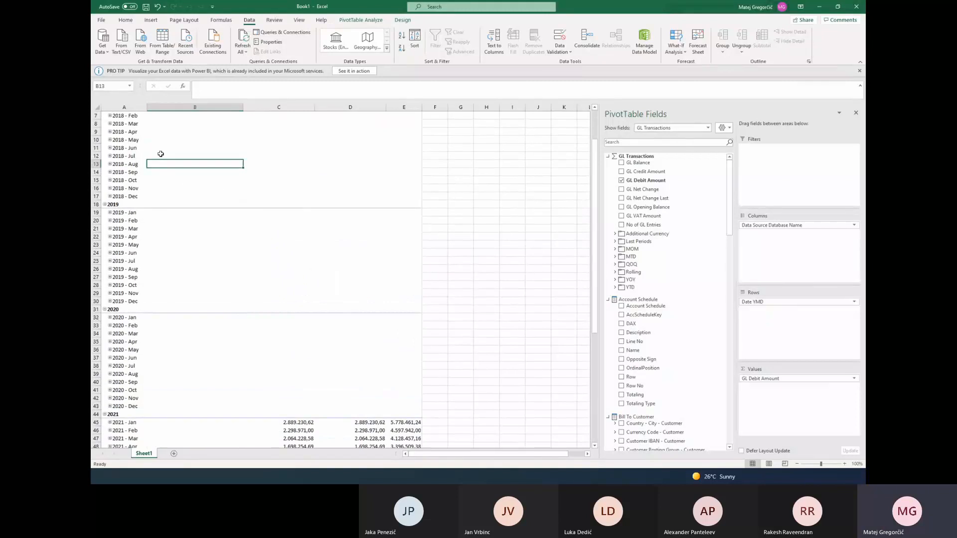
mouse_move(161, 153)
scroll(204, 215, down, 2)
scroll(204, 214, down, 4)
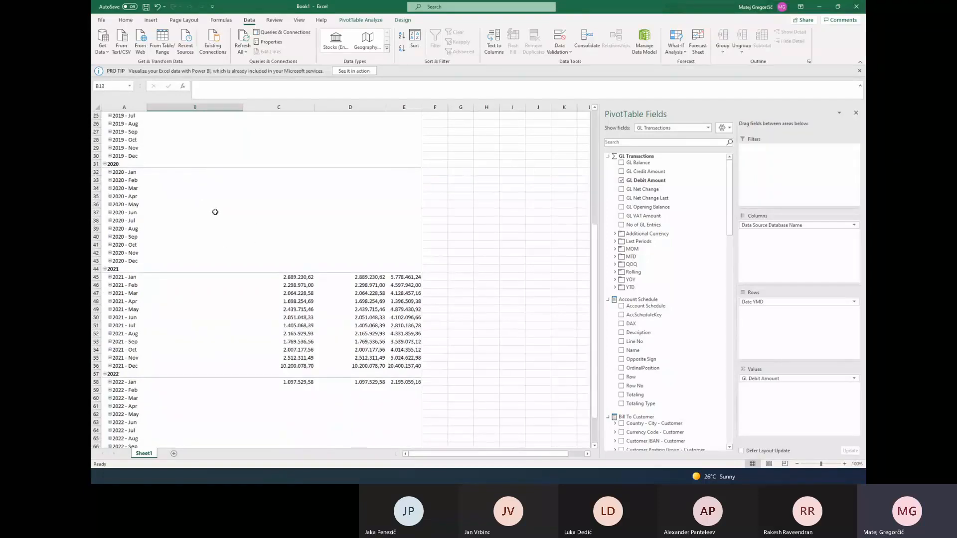
Turn off showing items with no data on rows and columns in the PivotTable options
right_click(215, 212)
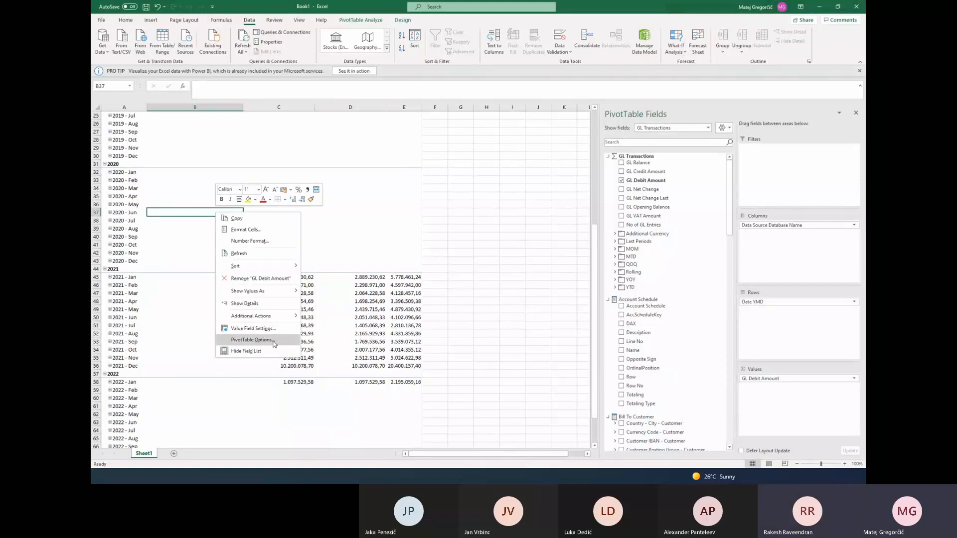
click(252, 339)
click(274, 270)
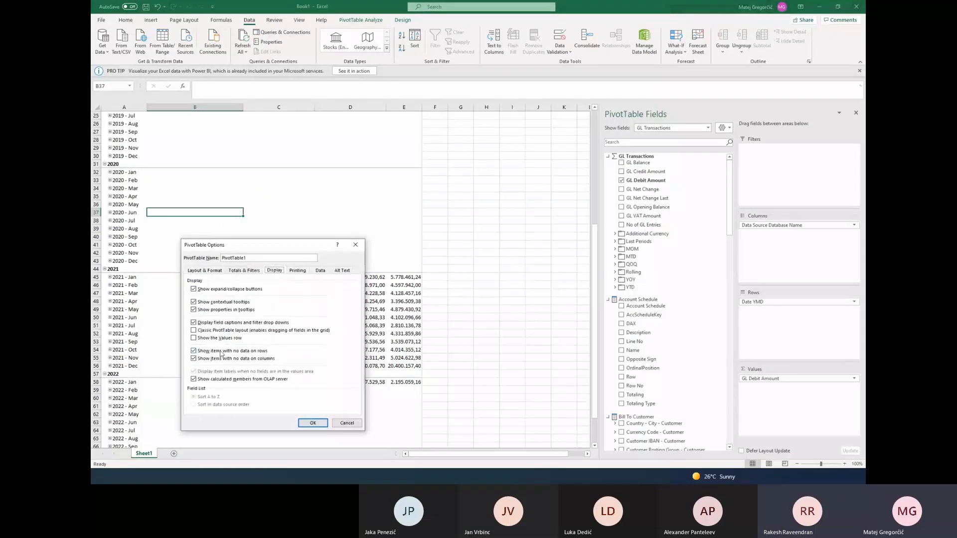
click(313, 422)
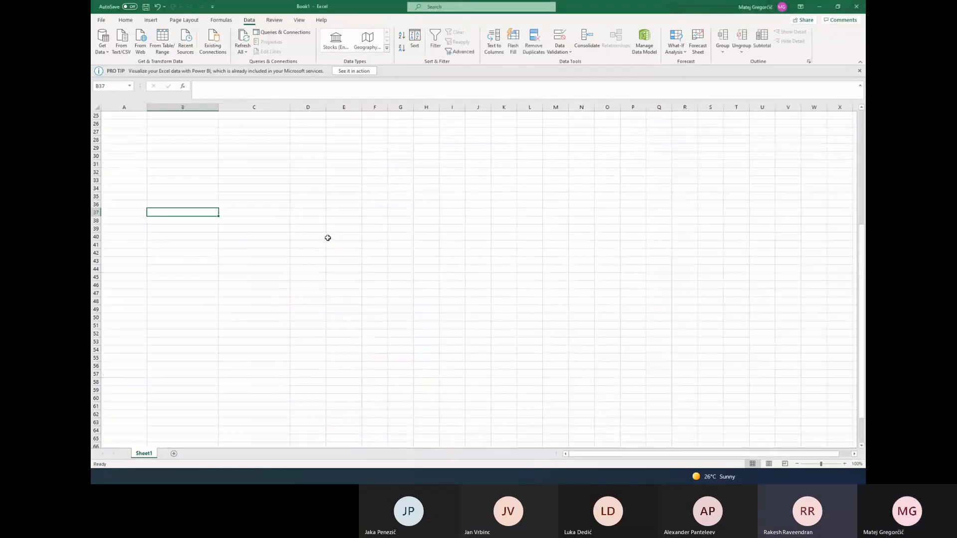
click(268, 177)
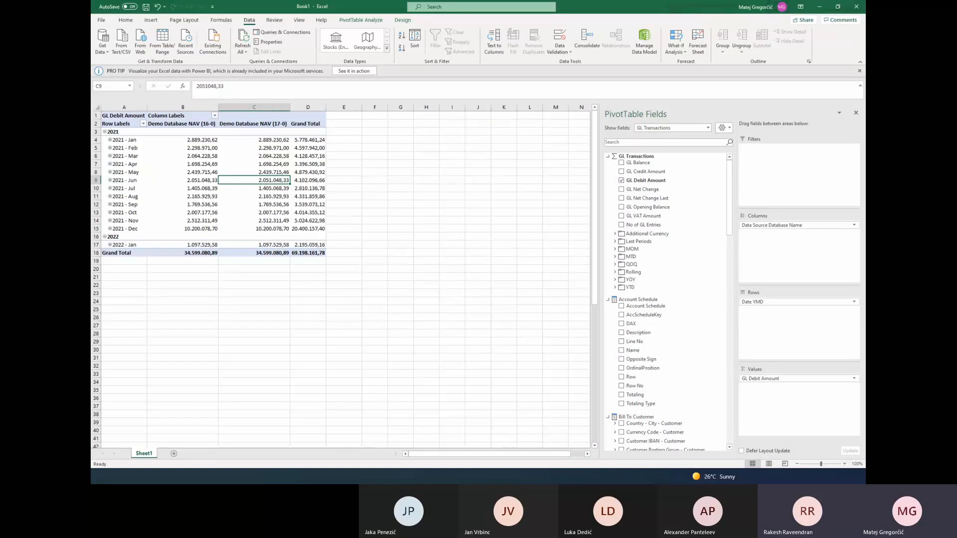
Switch to SQL Server Management Studio, go through the open setup queries and highlight the first ColumnFilterData value in the DataSourceColumn results
key(alt+Tab)
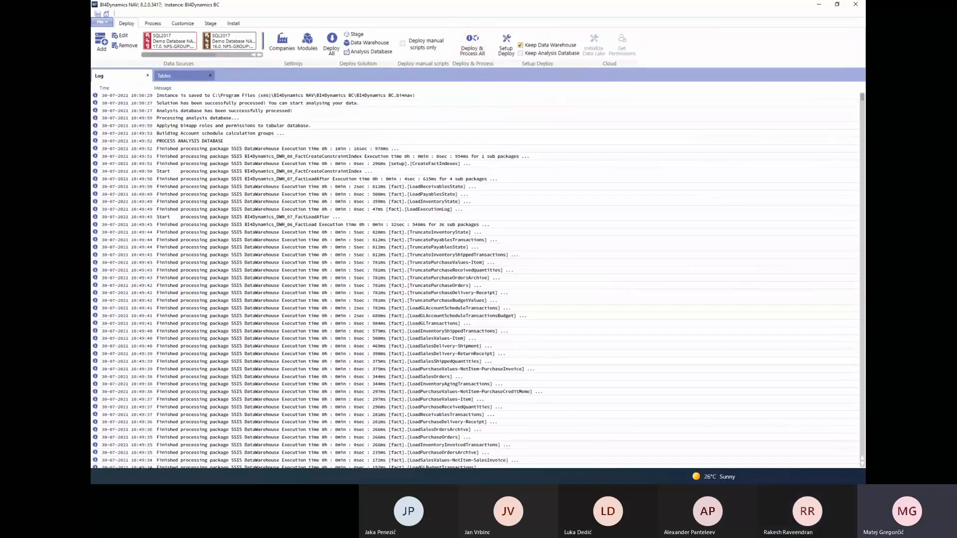
key(alt+Tab)
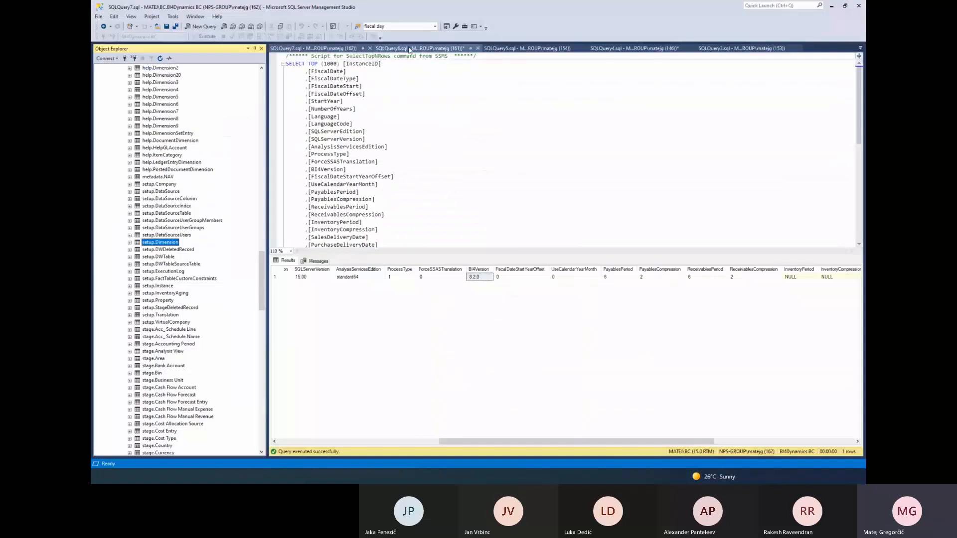
click(409, 49)
click(498, 52)
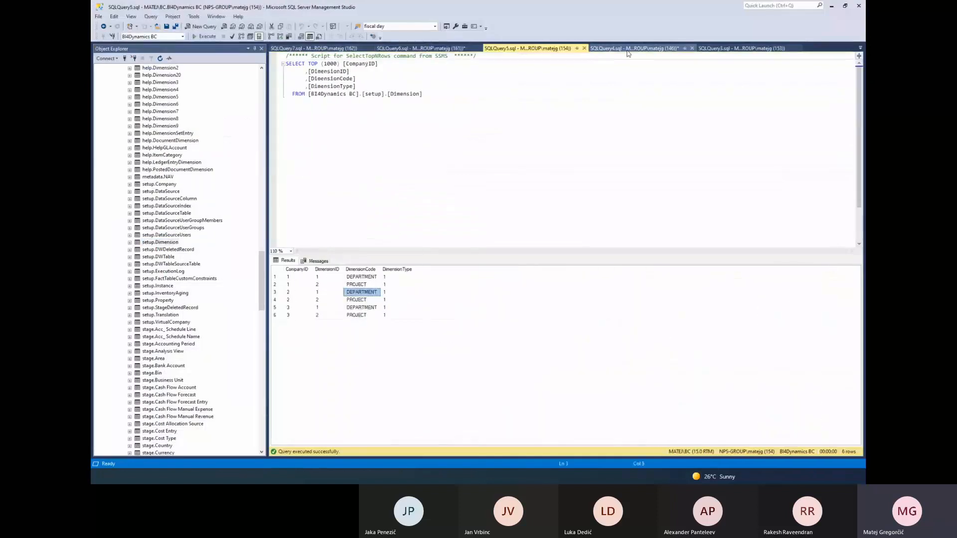
click(637, 50)
click(617, 279)
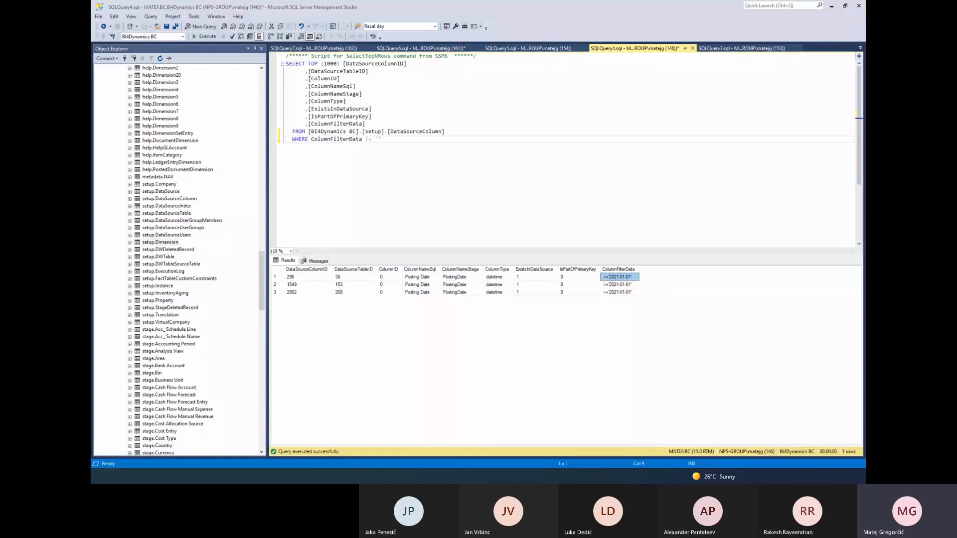
Switch to BI4Dynamics NAV and review the stage tables and columns with their column filter properties
key(alt+Tab)
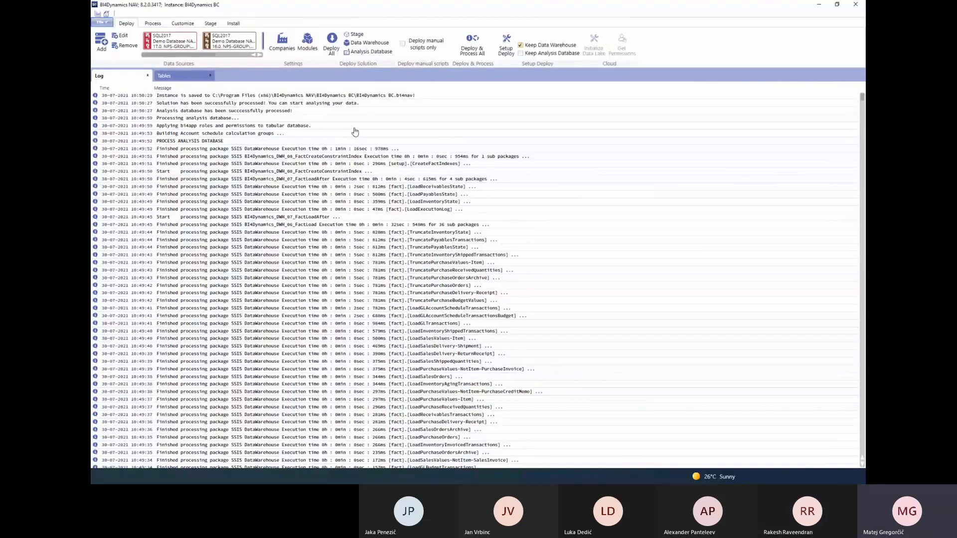
click(210, 24)
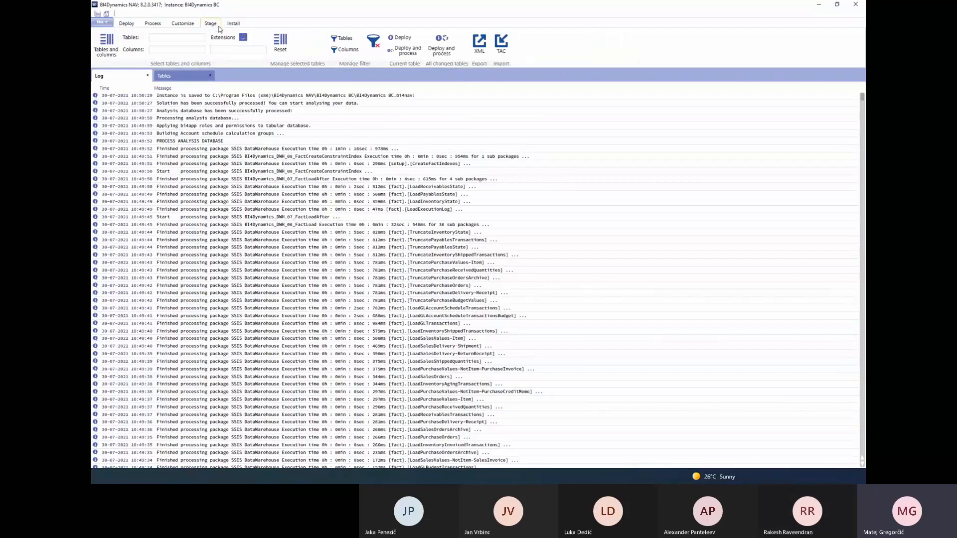
click(118, 54)
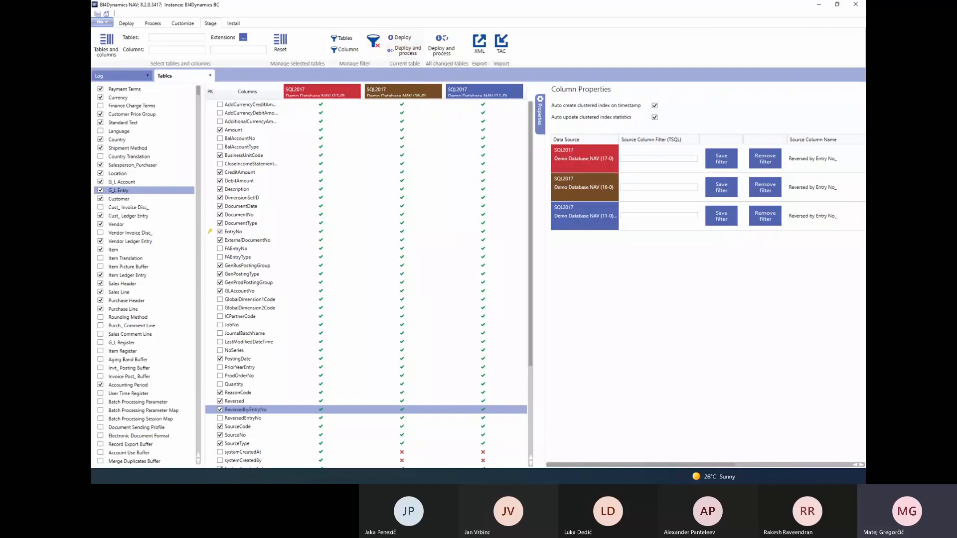
Return to SQL Server Management Studio and look through the BI4Dynamics BC database's tables, highlighting setup.Company and continuing to the stage tables
key(alt+Tab)
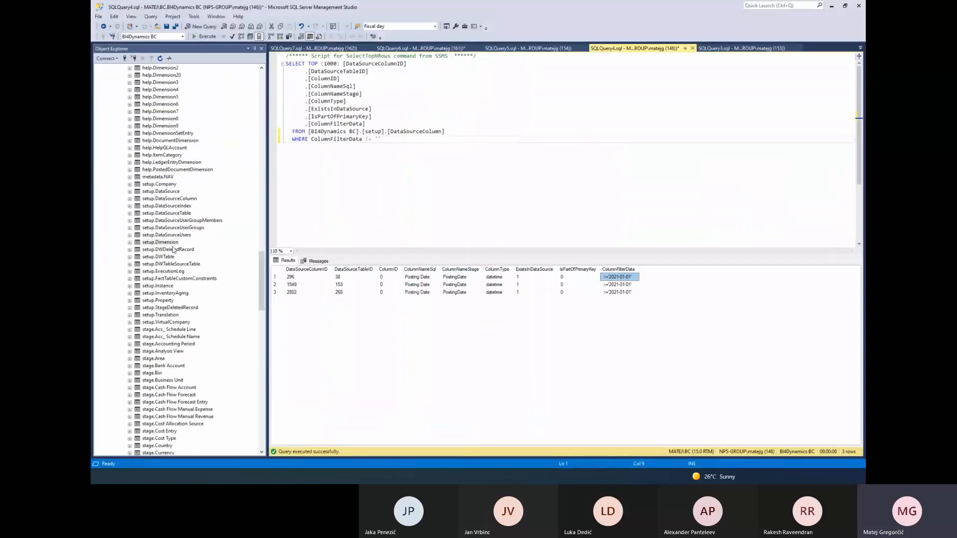
drag(259, 269, 260, 89)
scroll(135, 138, down, 2)
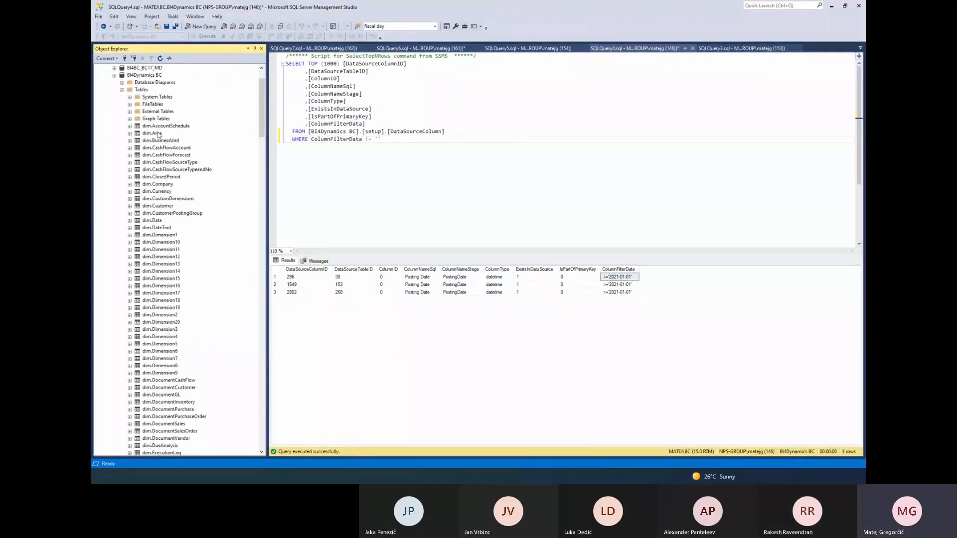
scroll(159, 90, up, 2)
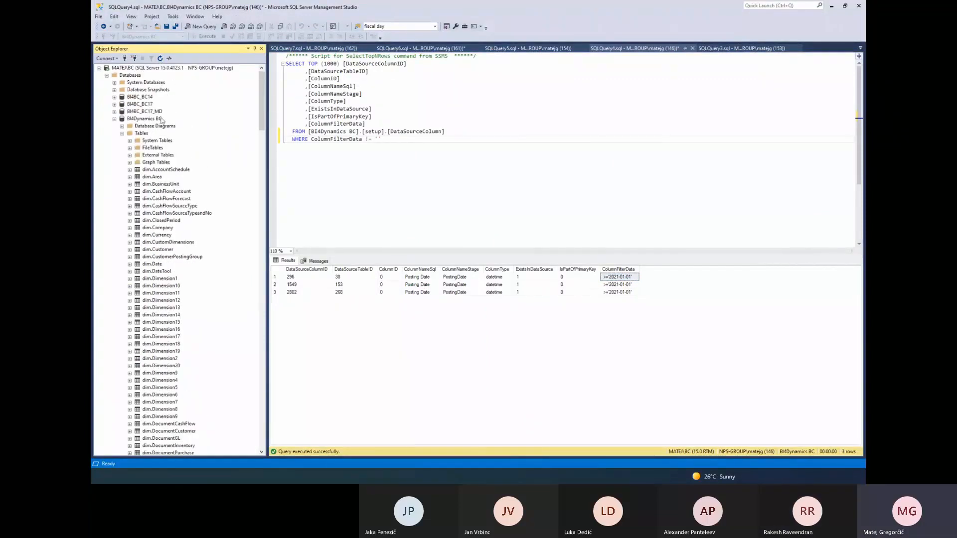
scroll(159, 249, down, 10)
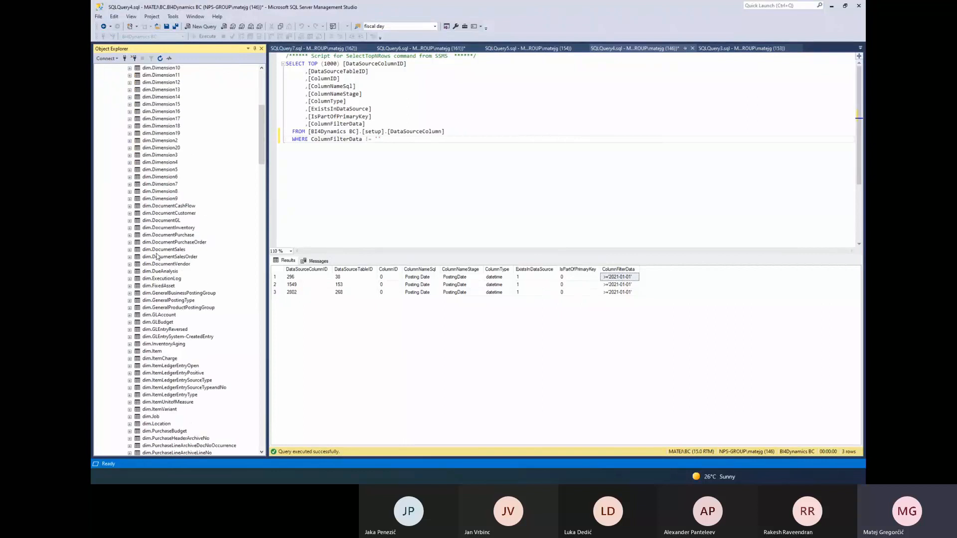
scroll(158, 264, down, 20)
click(159, 184)
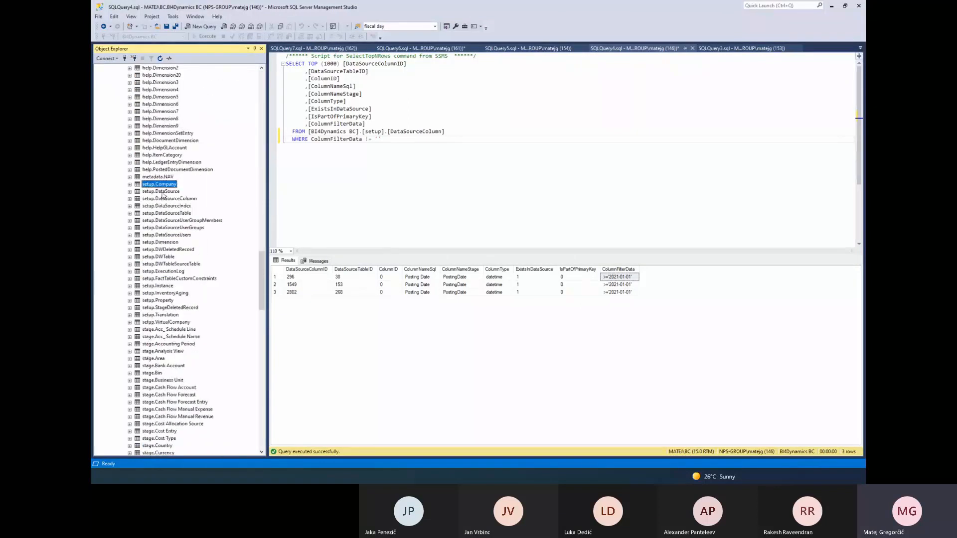
scroll(162, 196, down, 14)
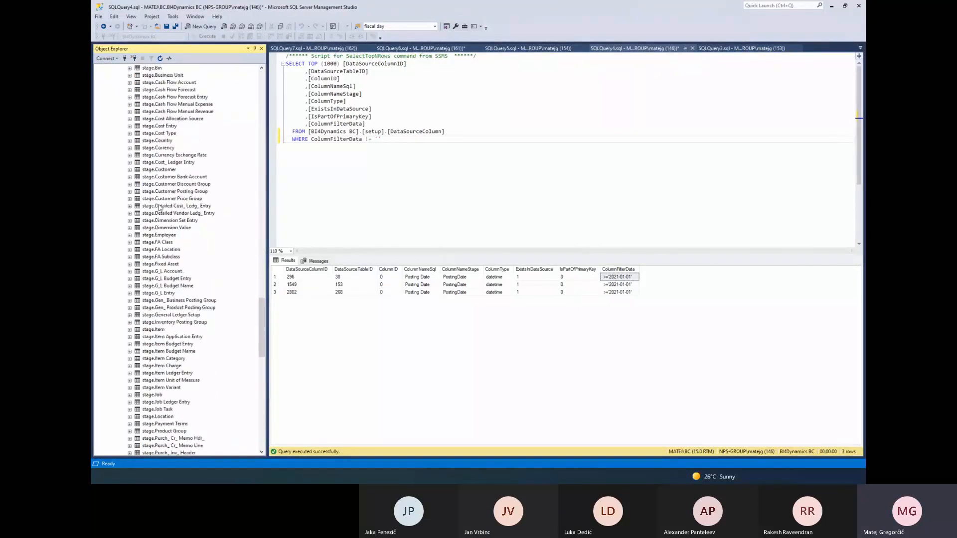
Query the top 1000 rows of stage.G_L Entry and append an Order BY PostingDate clause to the generated script
right_click(159, 293)
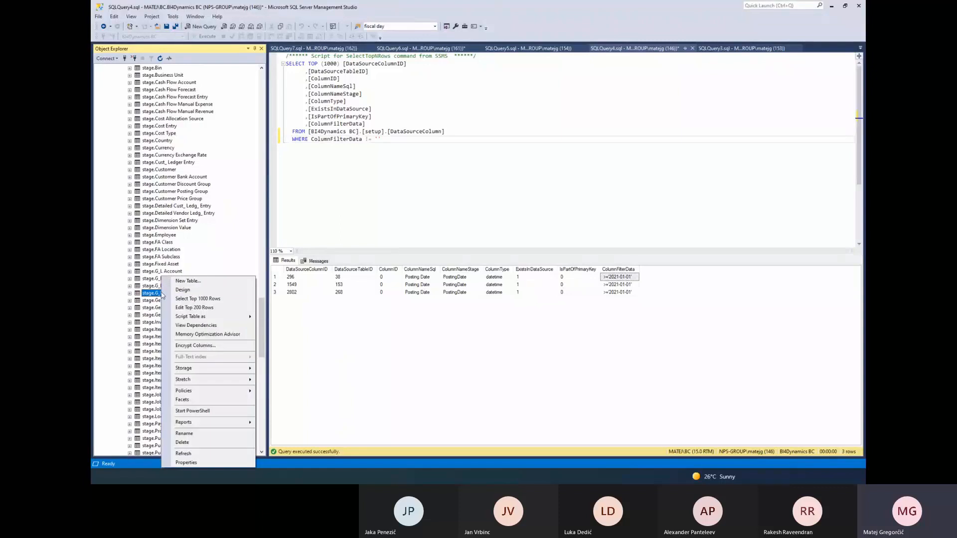
click(197, 298)
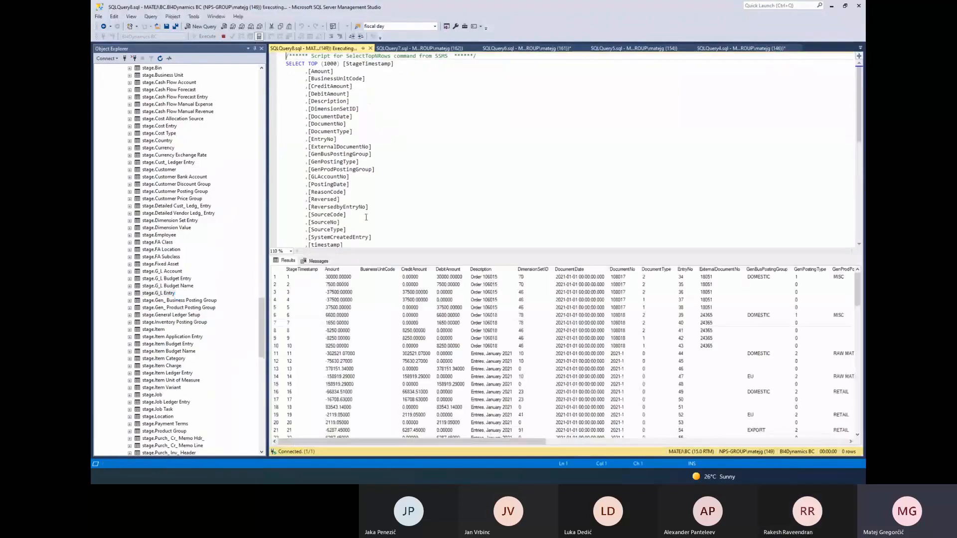
scroll(429, 209, down, 4)
click(437, 208)
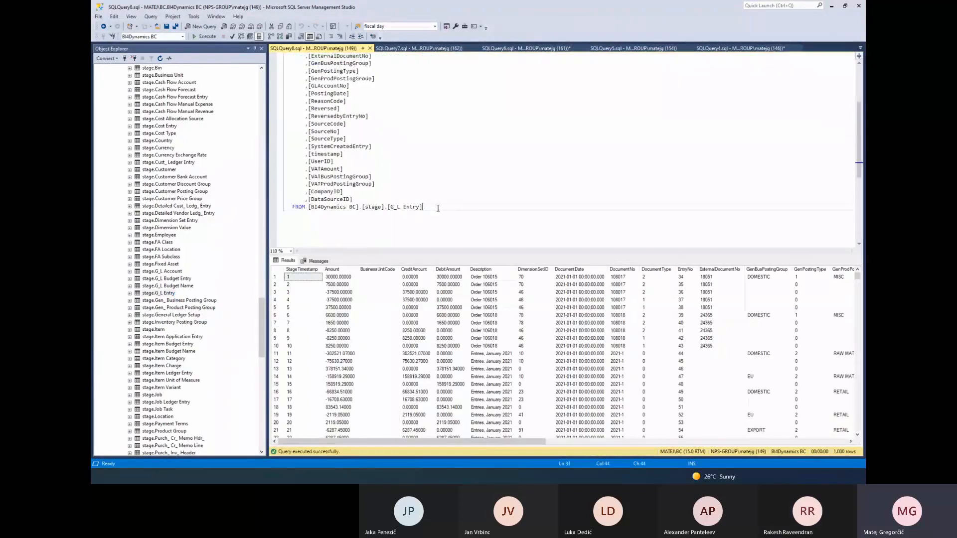
key(Return)
text(Order )
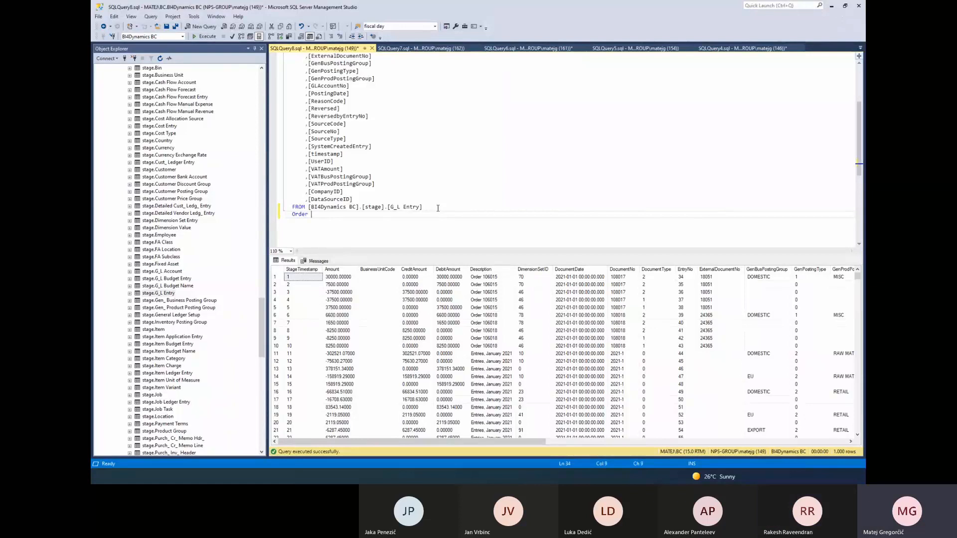
text(BY Pos)
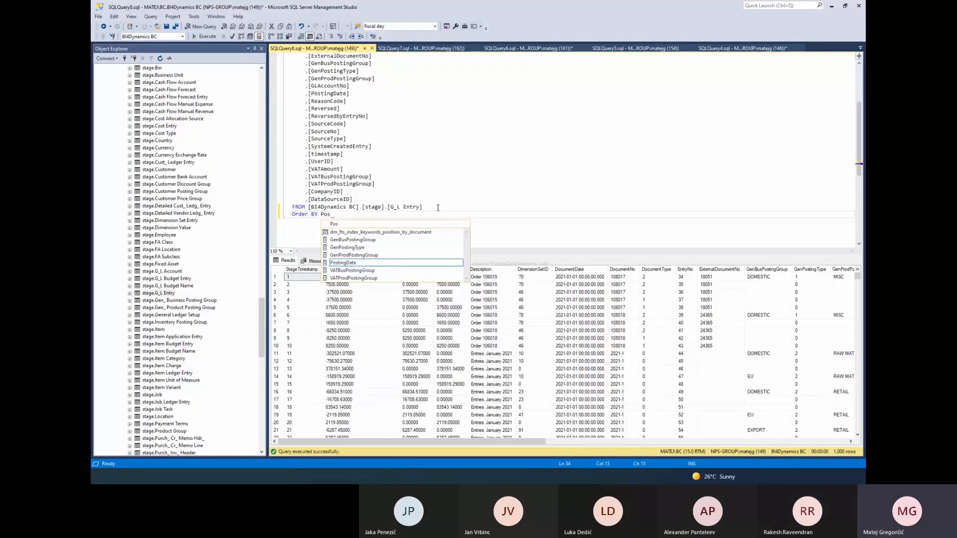
text(tingDate DESC)
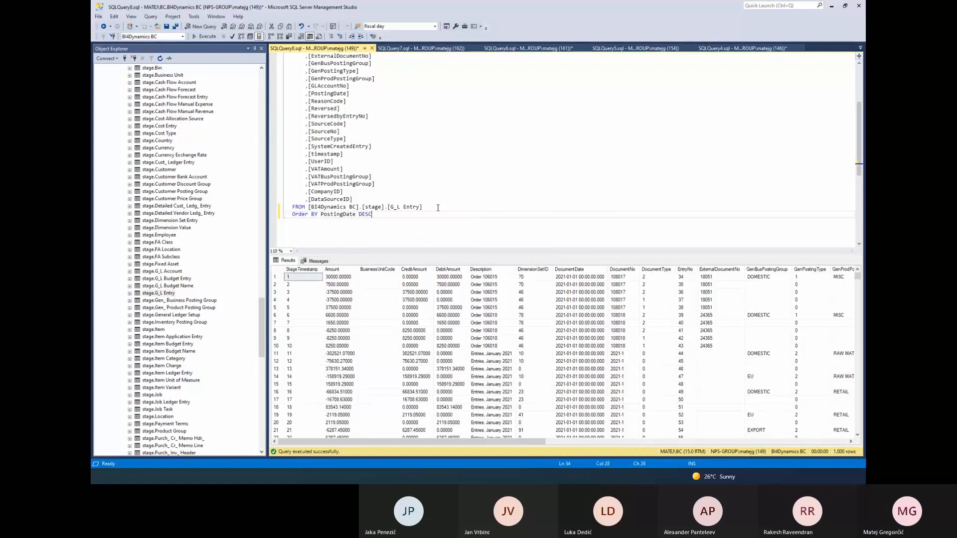
key(BackSpace)
key(BackSpace)
key(BackSpace)
key(BackSpace)
key(BackSpace)
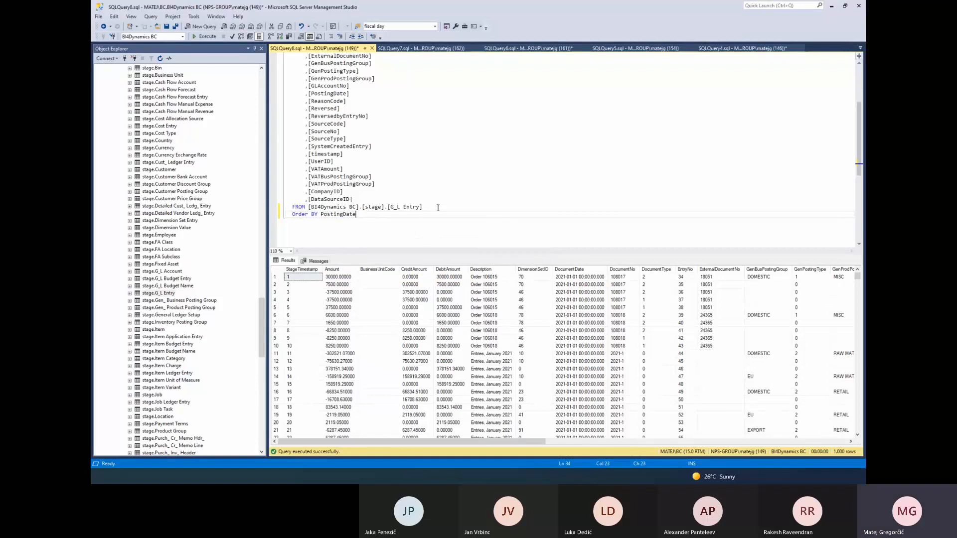
Run the G_L Entry query and highlight the first PostingDate value in the results
key(F5)
drag(462, 442, 617, 442)
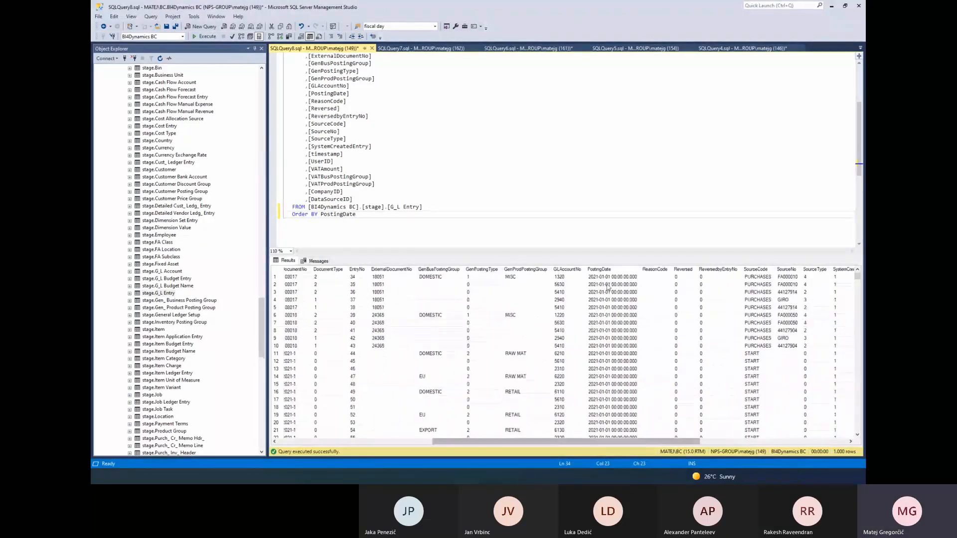
click(605, 277)
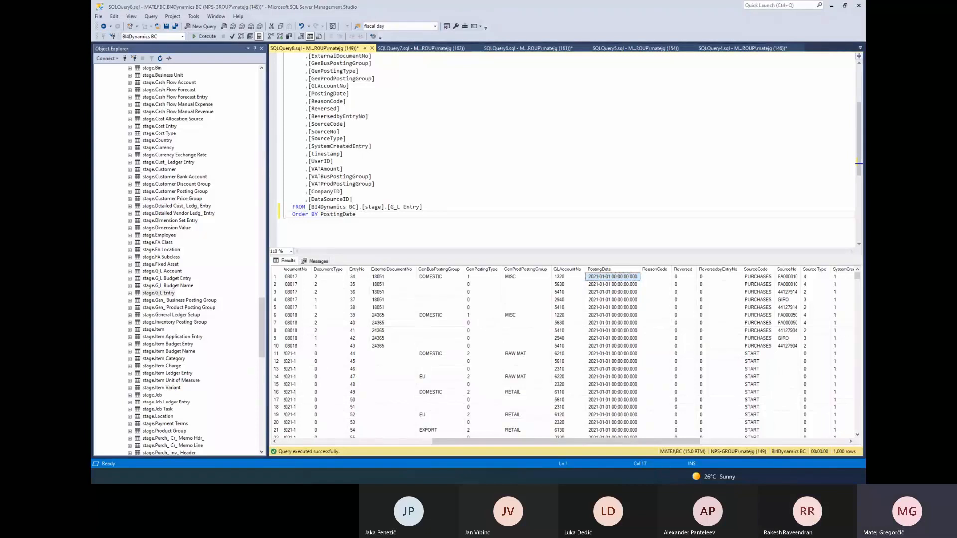
Switch to BI4Dynamics NAV and show the table properties of the G_L Entry stage table
key(alt+Tab)
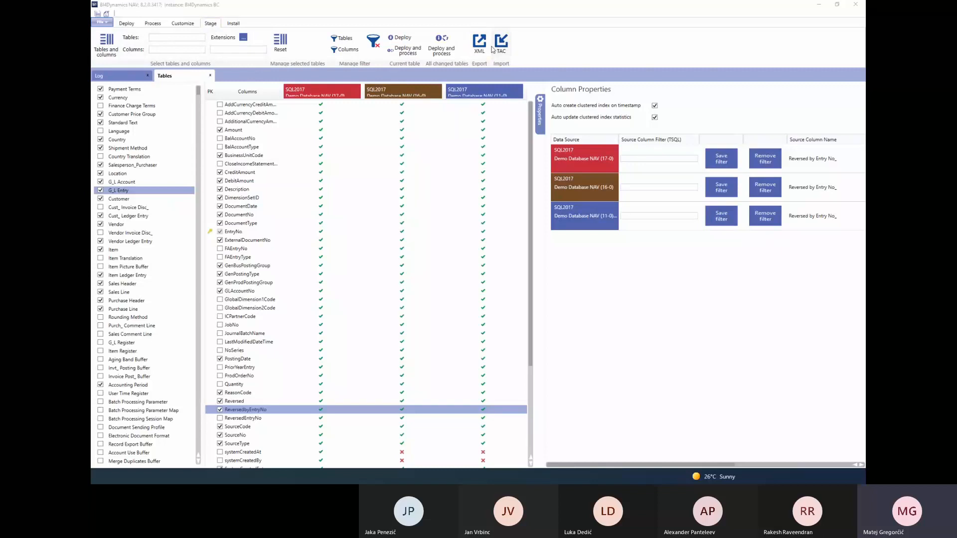
click(183, 24)
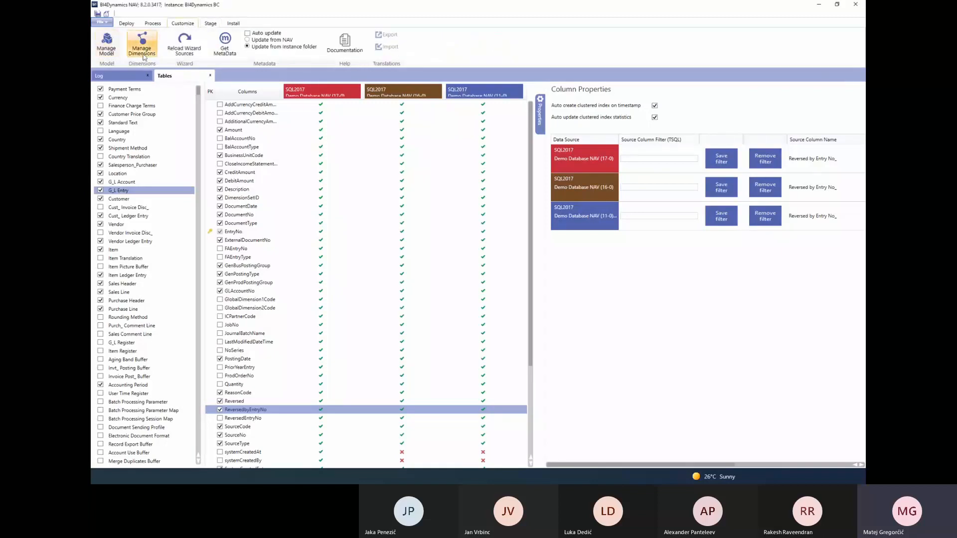
click(208, 24)
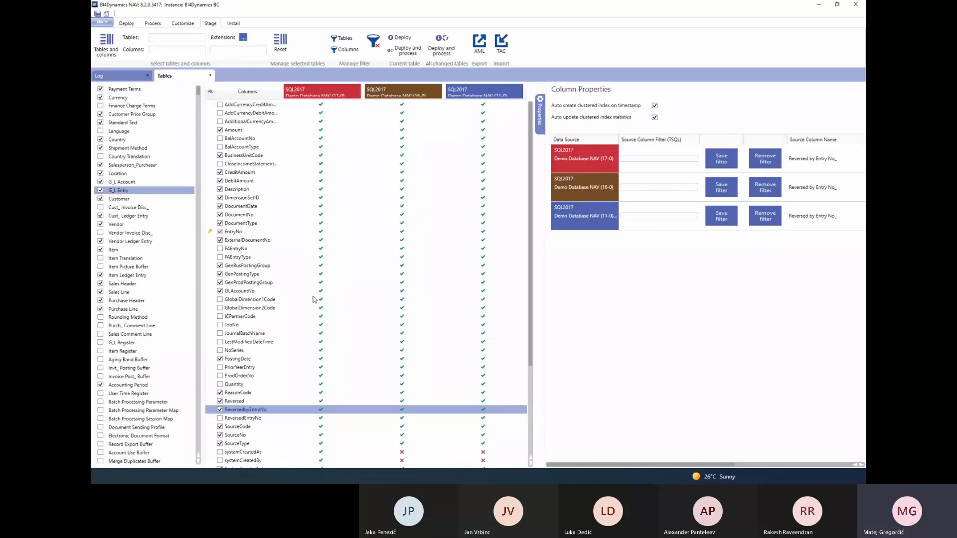
click(137, 193)
click(128, 192)
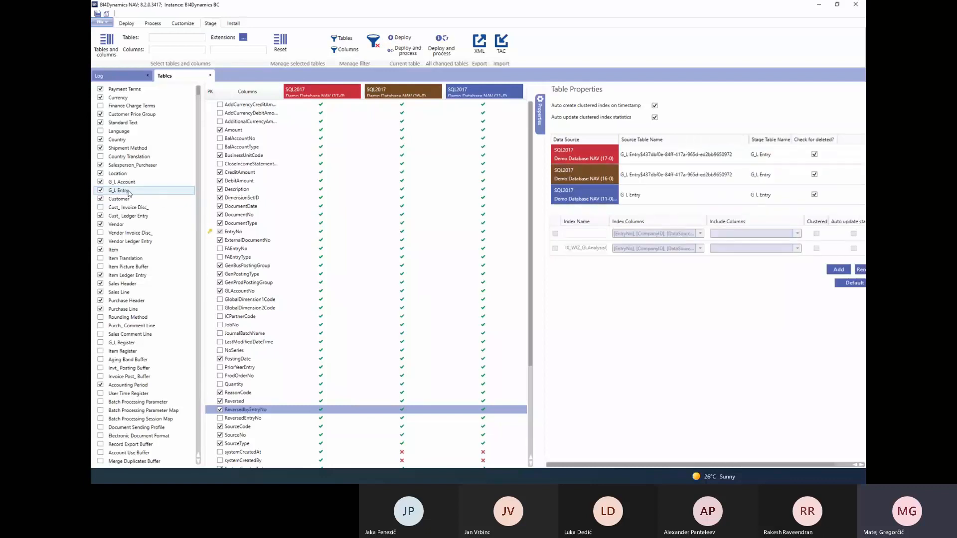
Open the Item stage table and show the column filter properties of its No column
click(126, 252)
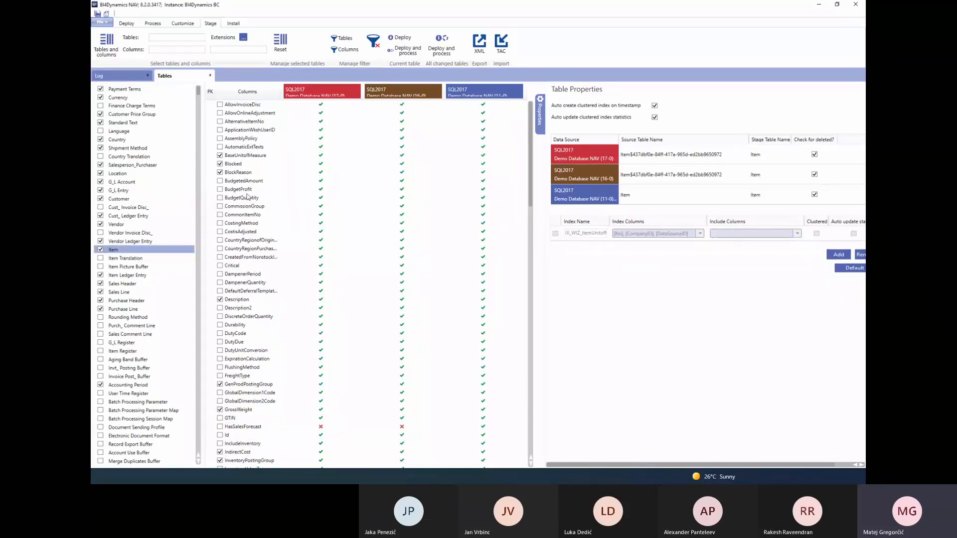
scroll(245, 224, down, 2)
scroll(245, 223, down, 2)
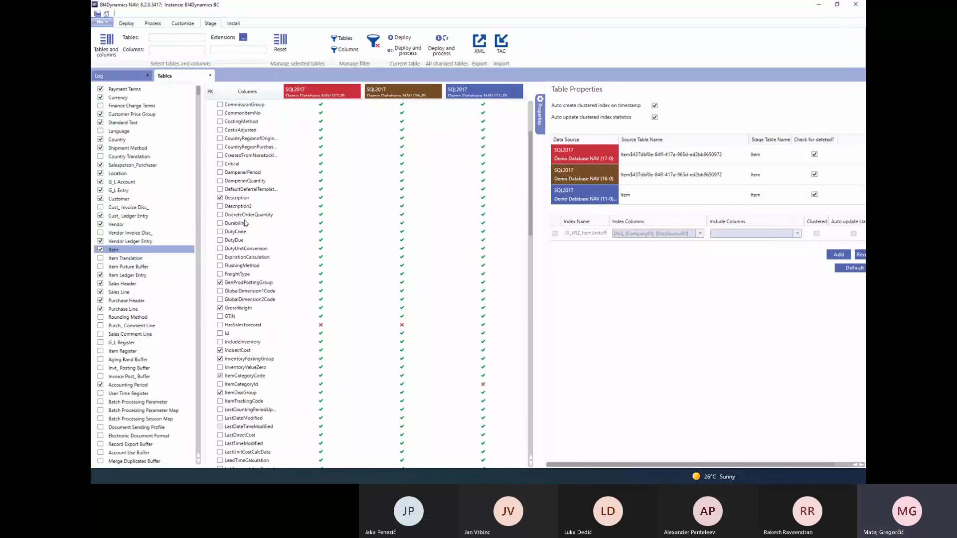
scroll(245, 224, down, 2)
scroll(252, 226, down, 10)
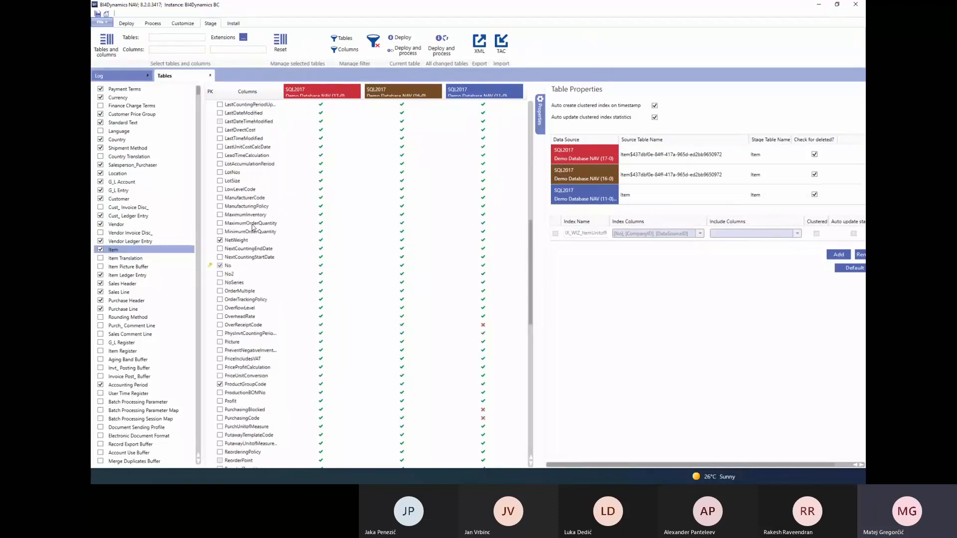
click(230, 267)
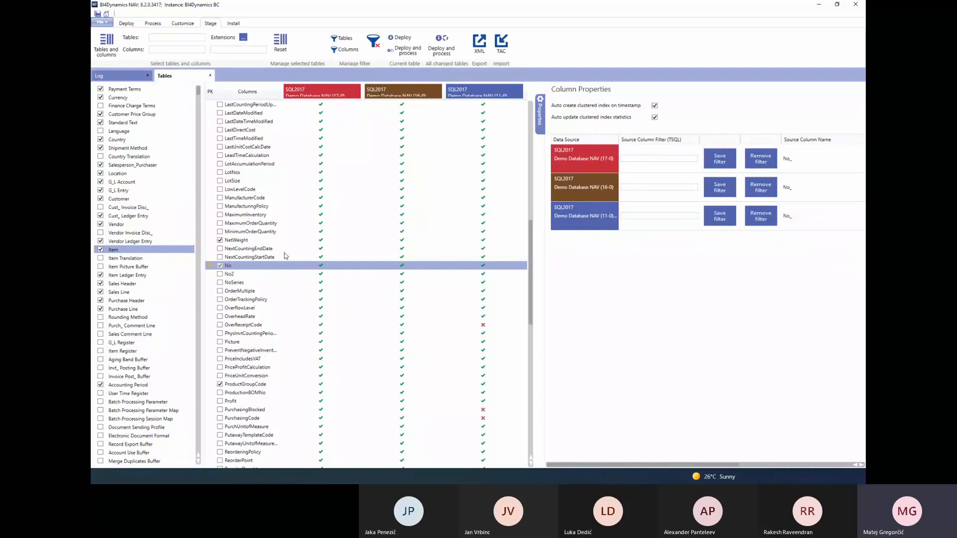
Look through the remaining Item columns and the list of available stage tables
scroll(279, 255, down, 10)
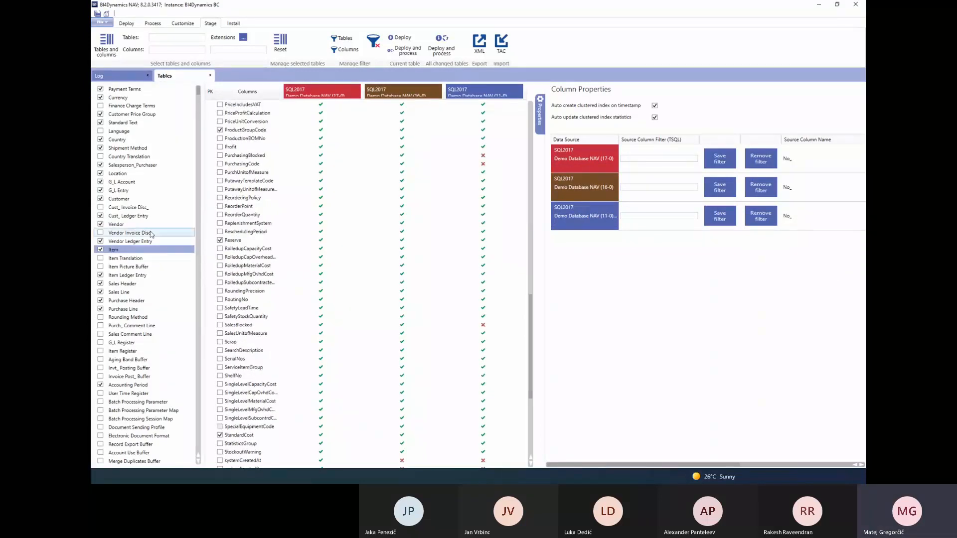
scroll(150, 233, down, 6)
scroll(151, 233, down, 10)
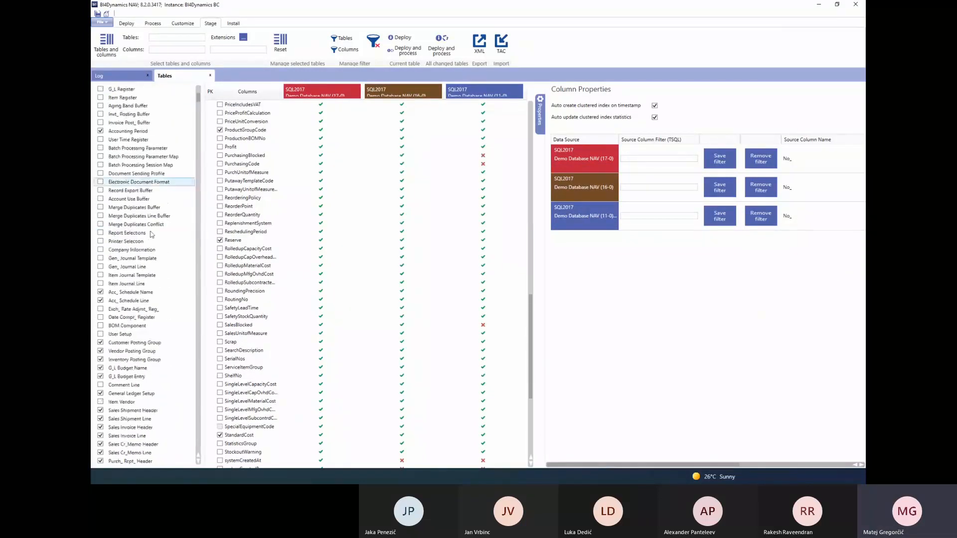
scroll(155, 255, up, 14)
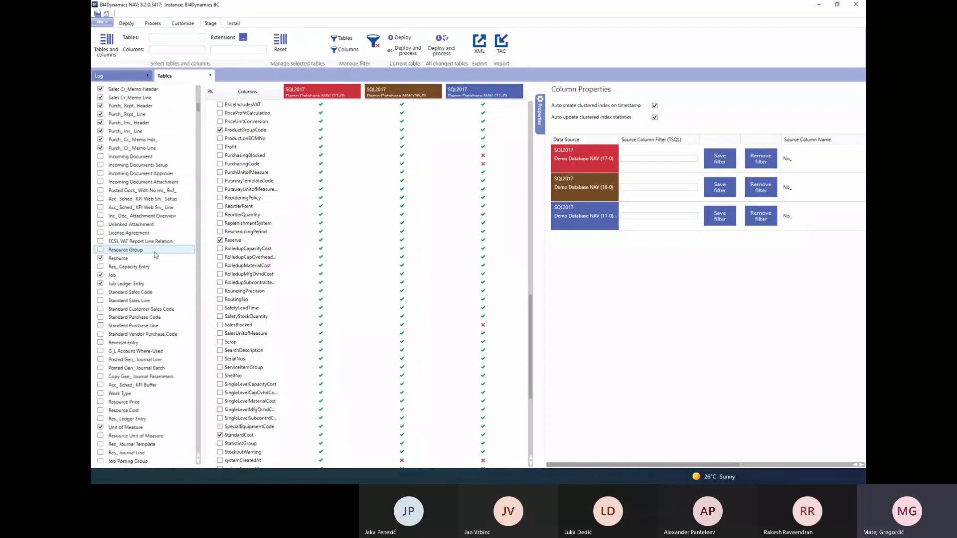